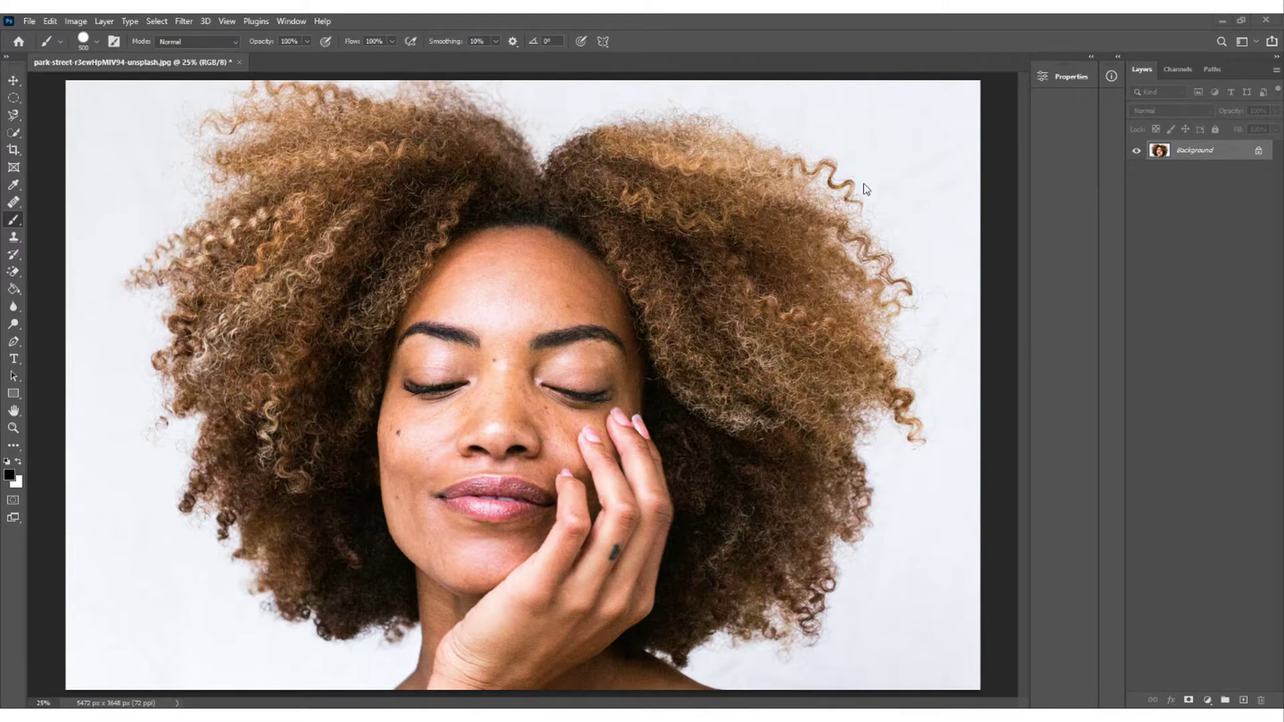
- Select the woman with Select Subject and refine her hair edges in Select and Mask
left_click(15, 137)
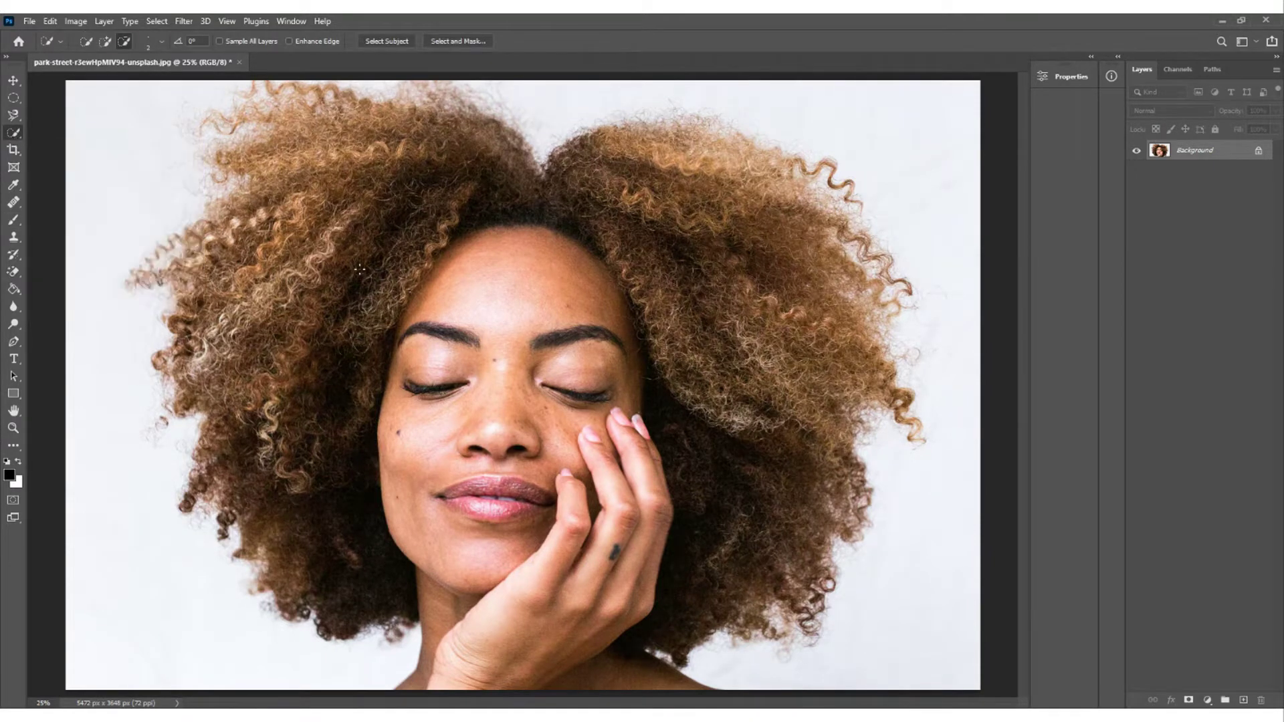
left_click(374, 42)
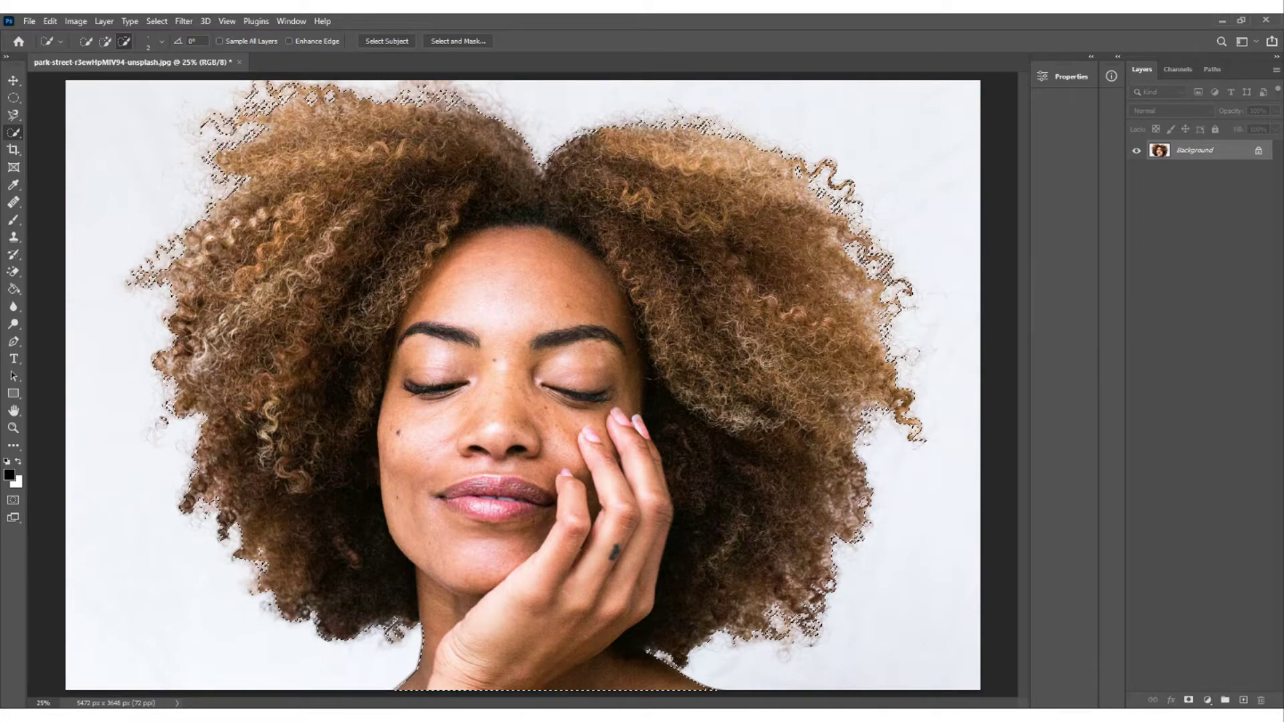
left_click(455, 41)
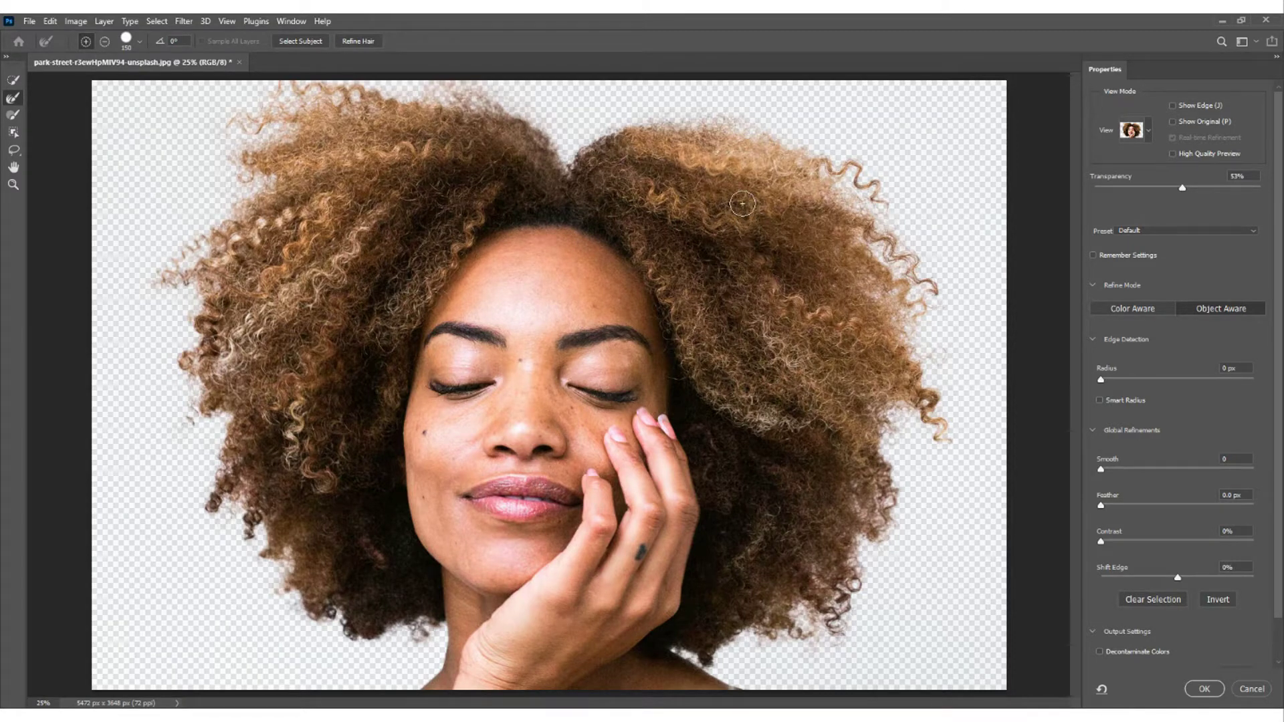
left_click(364, 42)
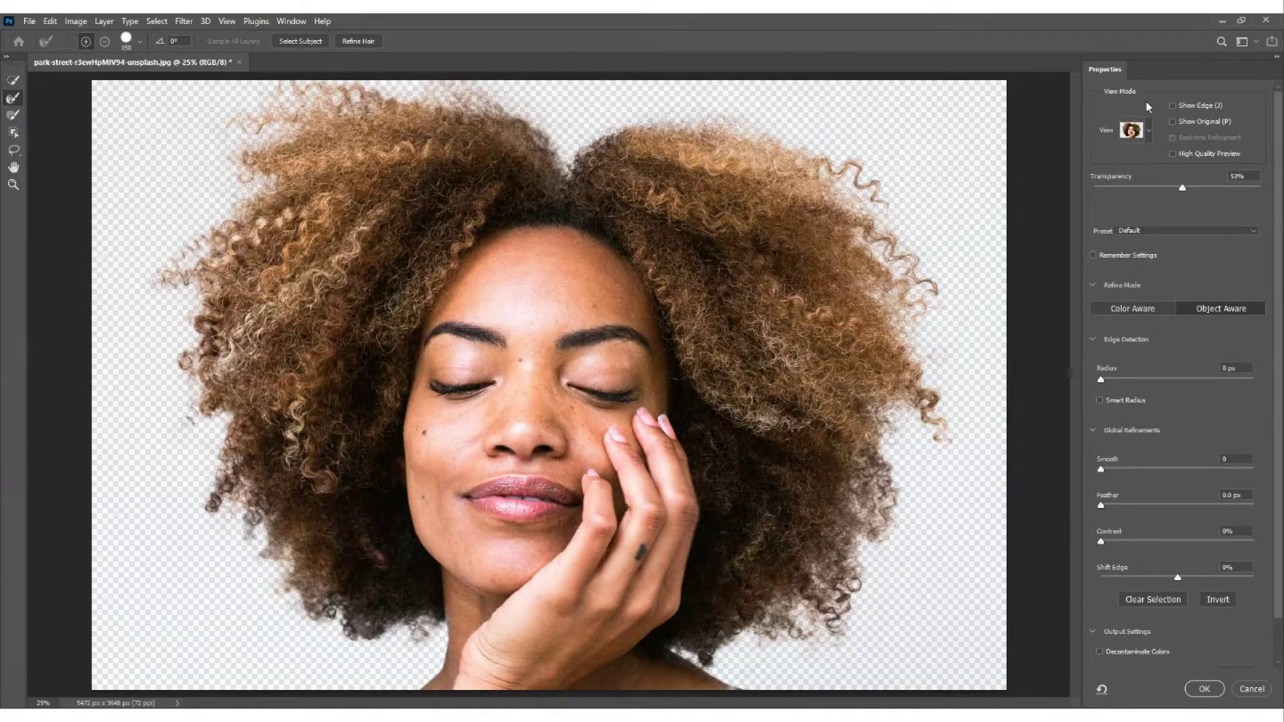
- Compare the cutout in Overlay, On White and On Layers views, then return to Onion Skin with transparency at 76%
left_click(1149, 133)
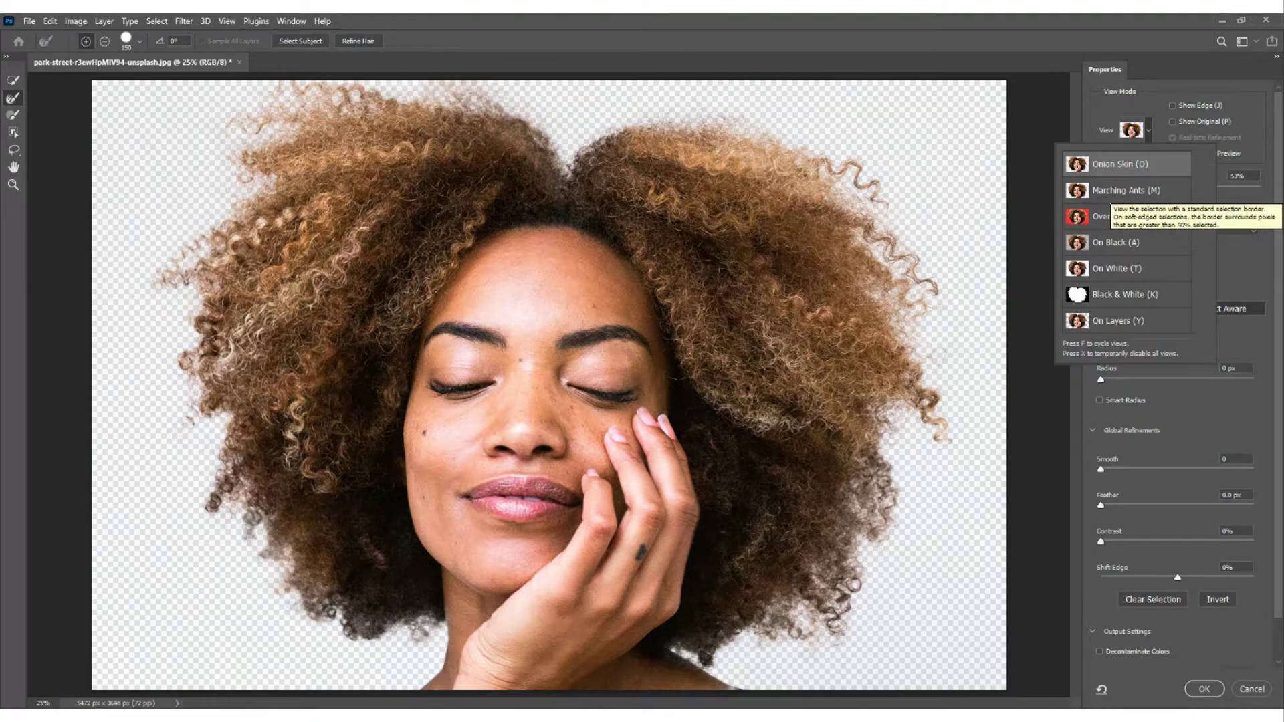
key("v")
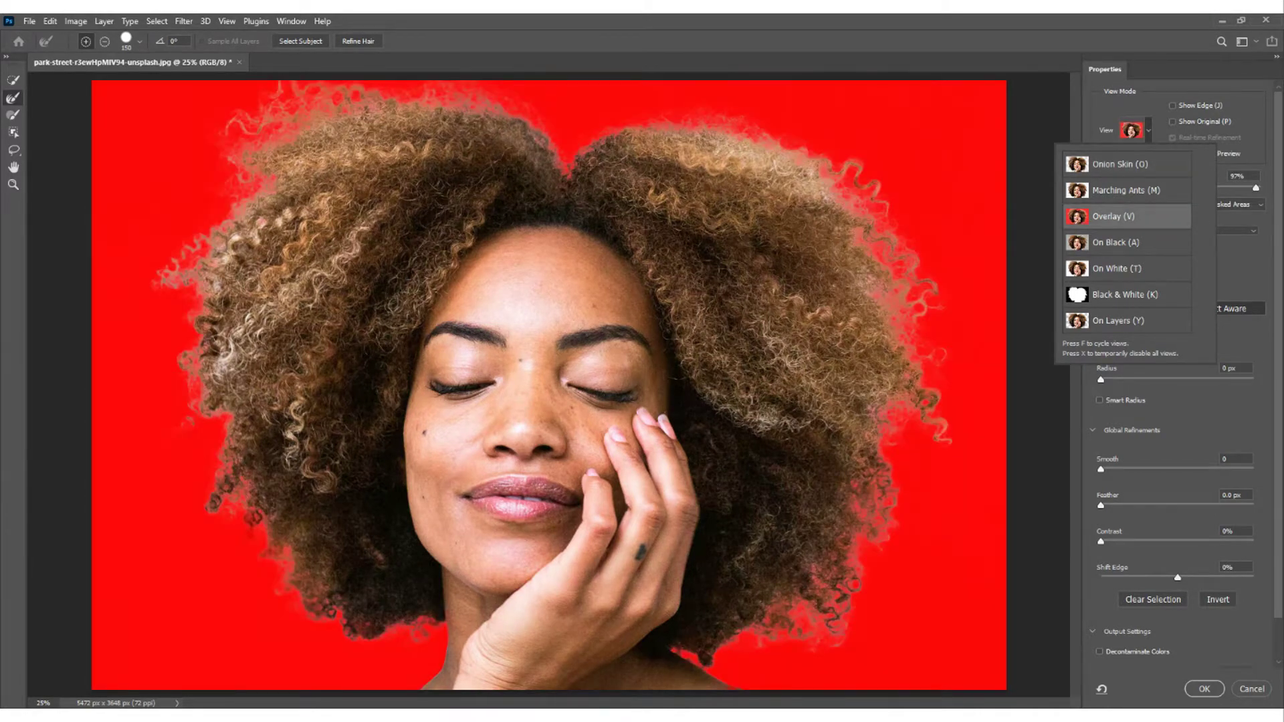
key("t")
key("y")
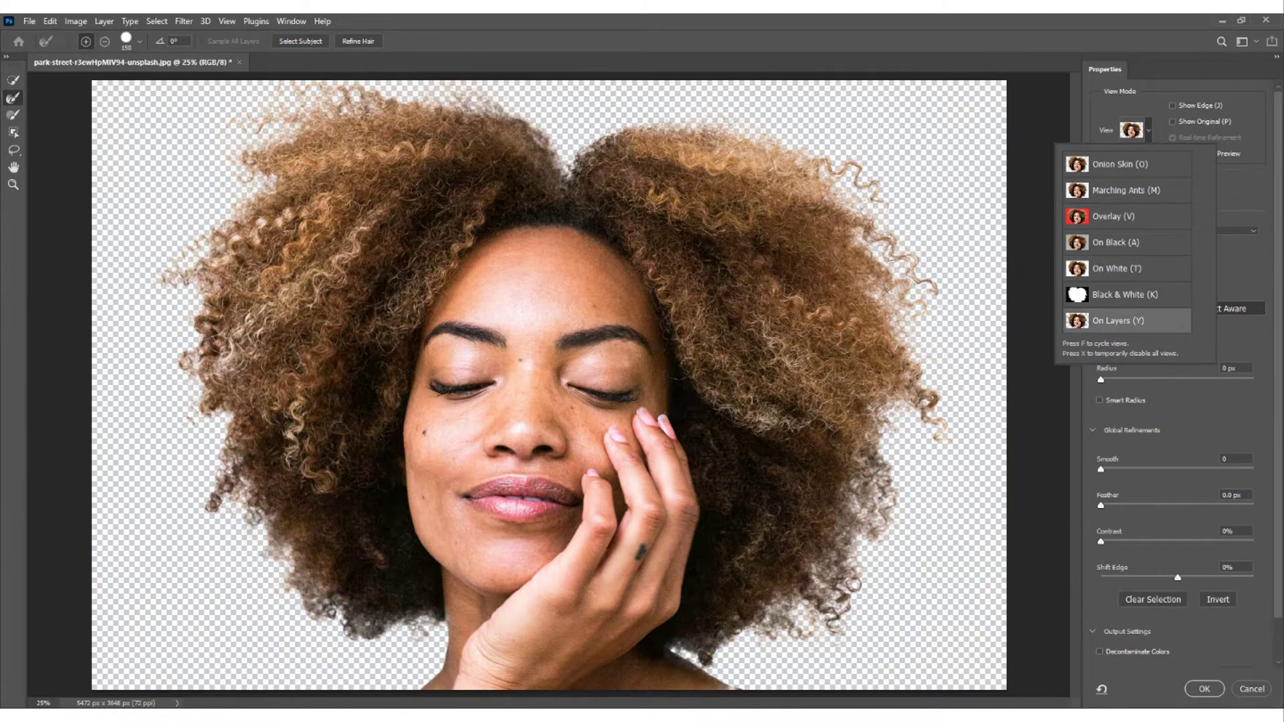
key("o")
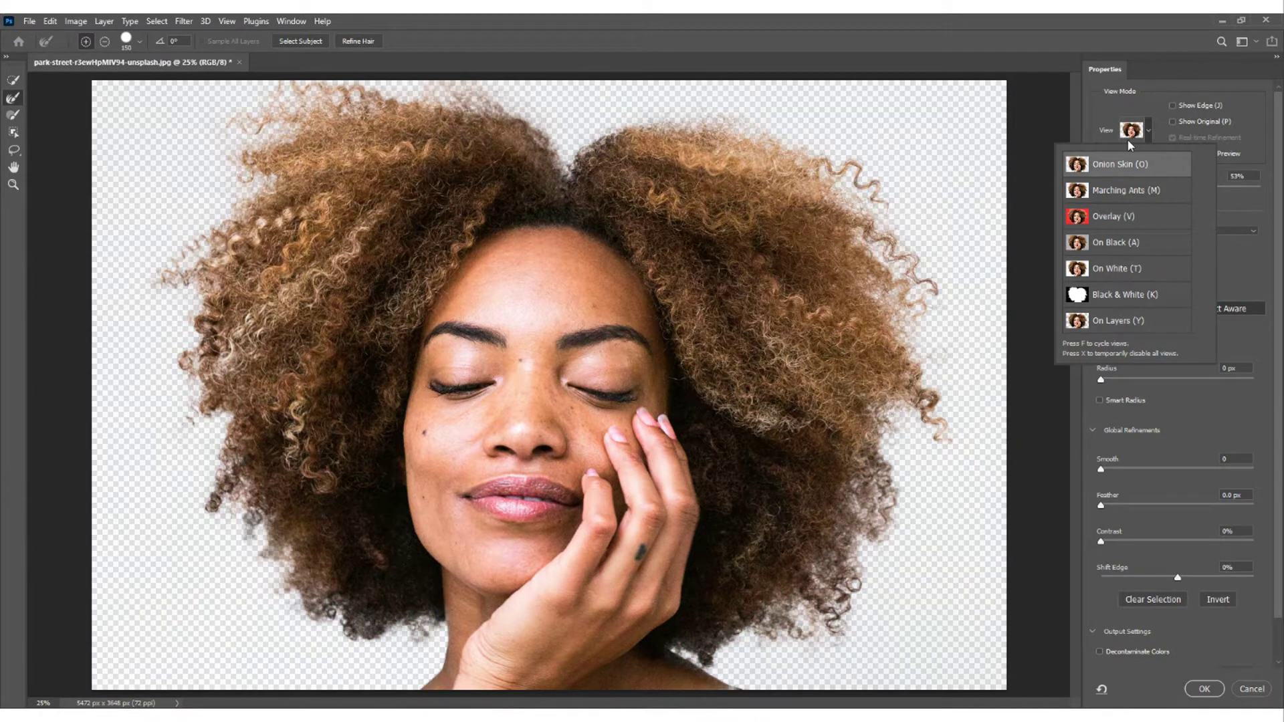
left_click(1102, 106)
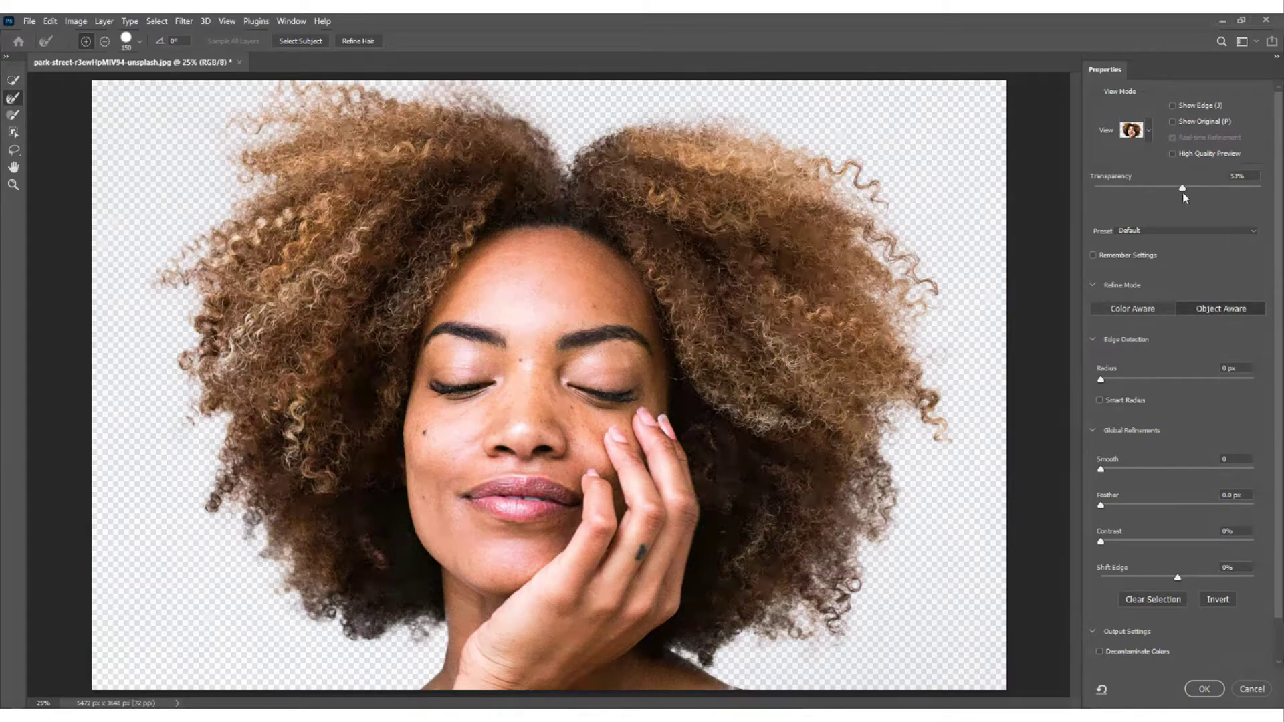
left_click_drag(1183, 189, 1222, 190)
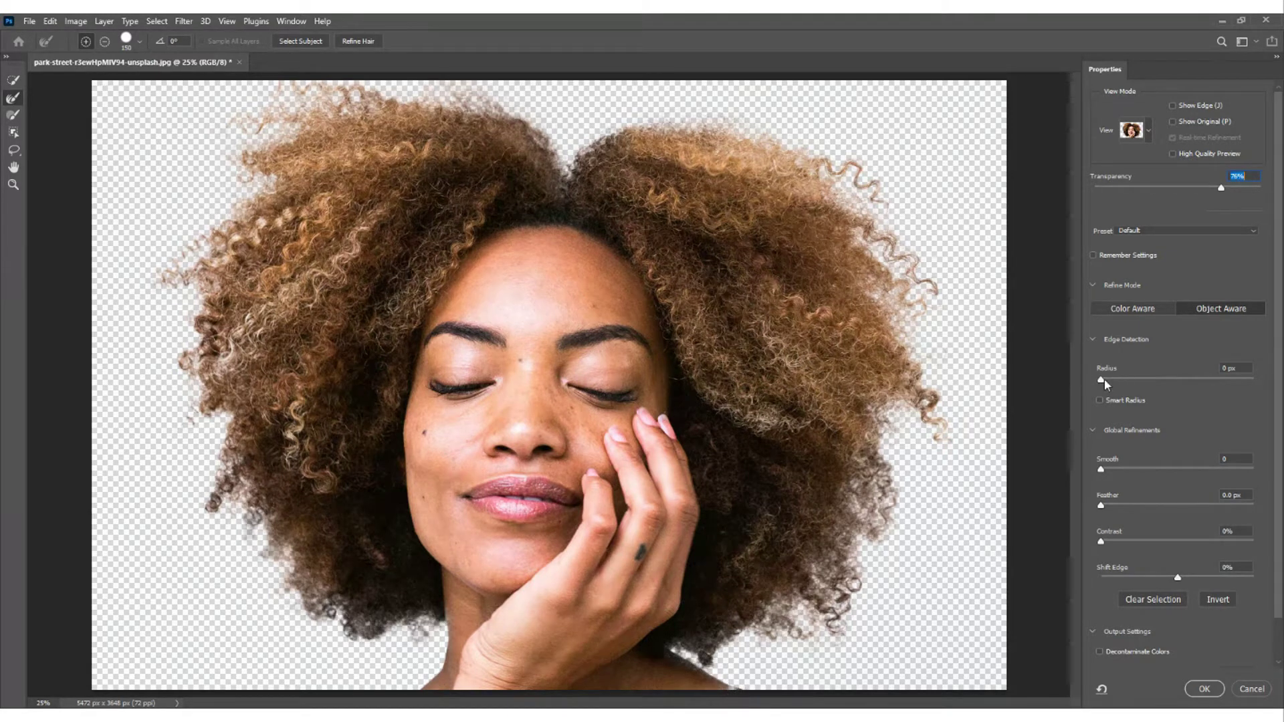
- Try Edge Detection radius values of 7, 77 and 92 px on the hair outline
left_click_drag(1103, 379, 1152, 380)
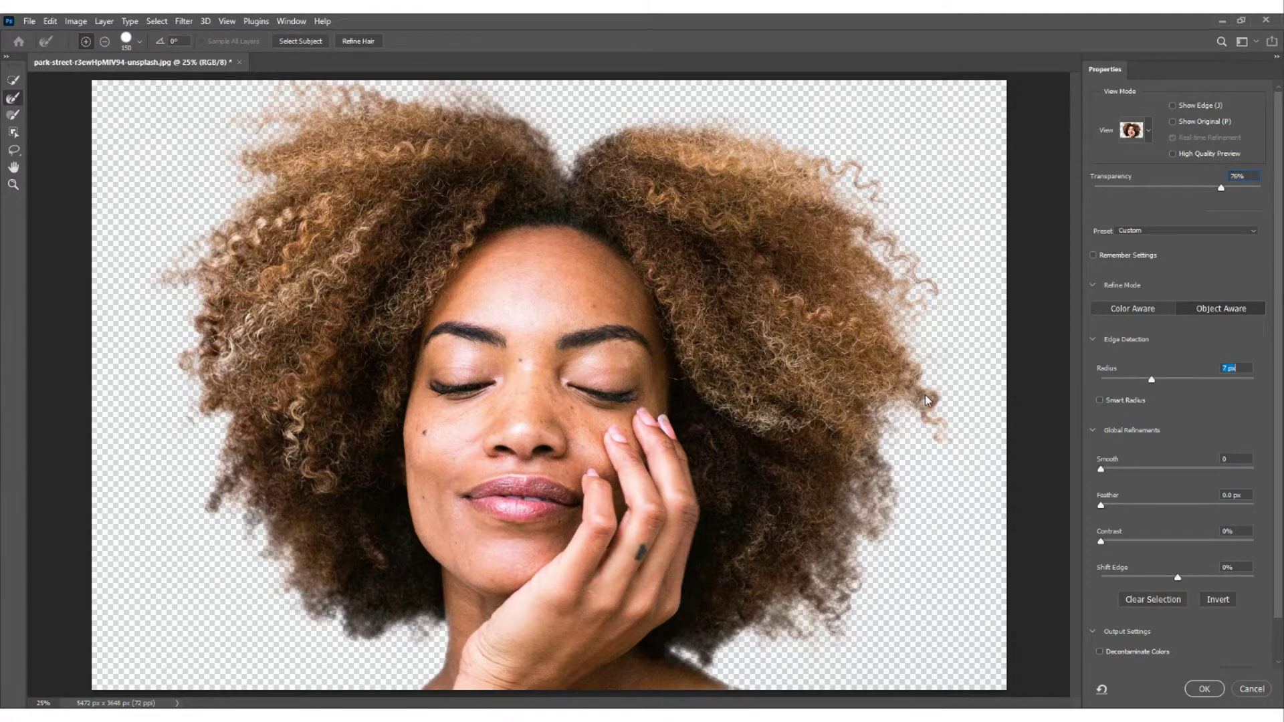
mouse_move(885, 471)
left_mouse_down()
mouse_move(860, 513)
mouse_move(871, 550)
mouse_move(852, 609)
mouse_move(802, 642)
mouse_move(694, 666)
mouse_move(442, 656)
mouse_move(373, 632)
mouse_move(305, 631)
mouse_move(177, 358)
left_mouse_up()
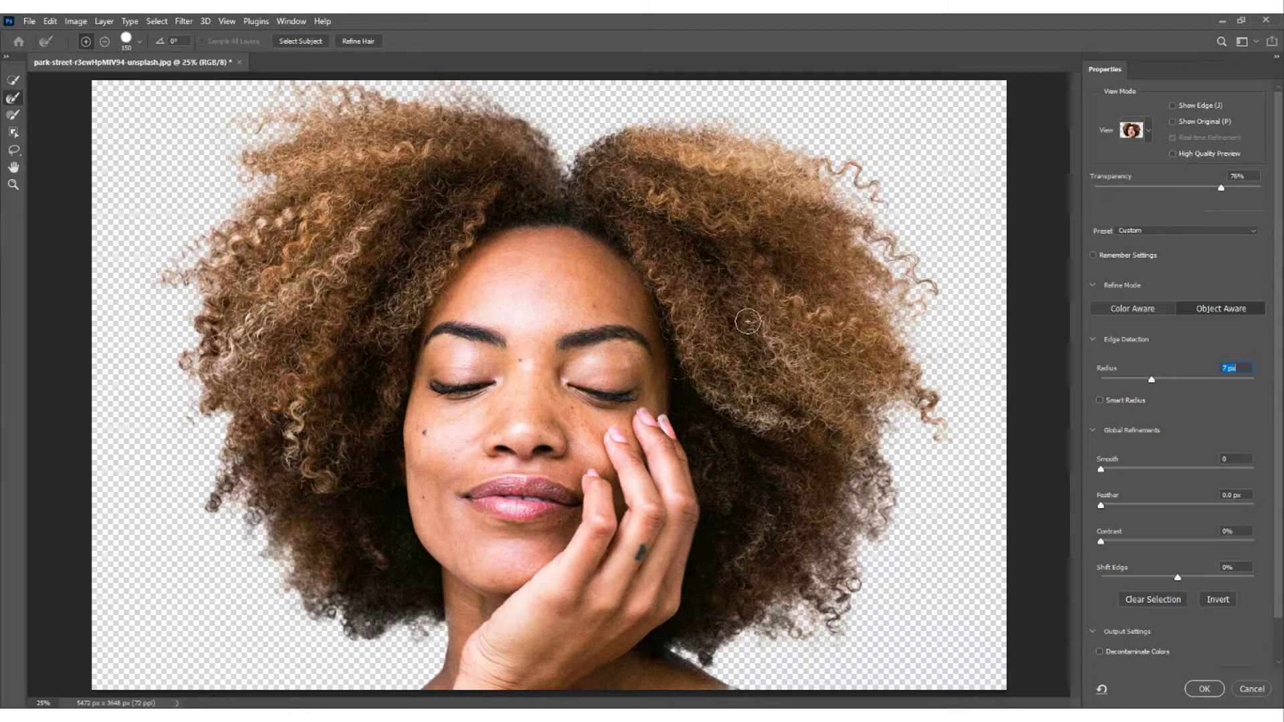
left_click_drag(1152, 380, 1218, 380)
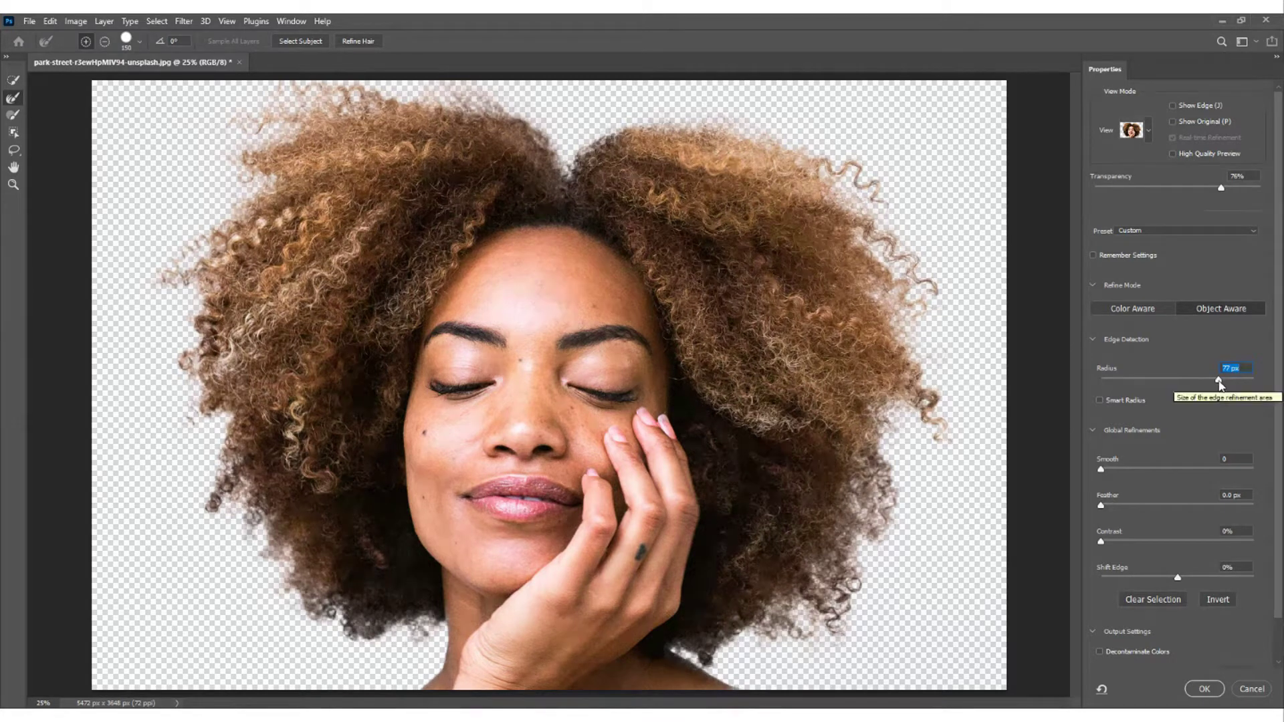
left_click(1219, 382)
left_click_drag(1220, 383, 1231, 380)
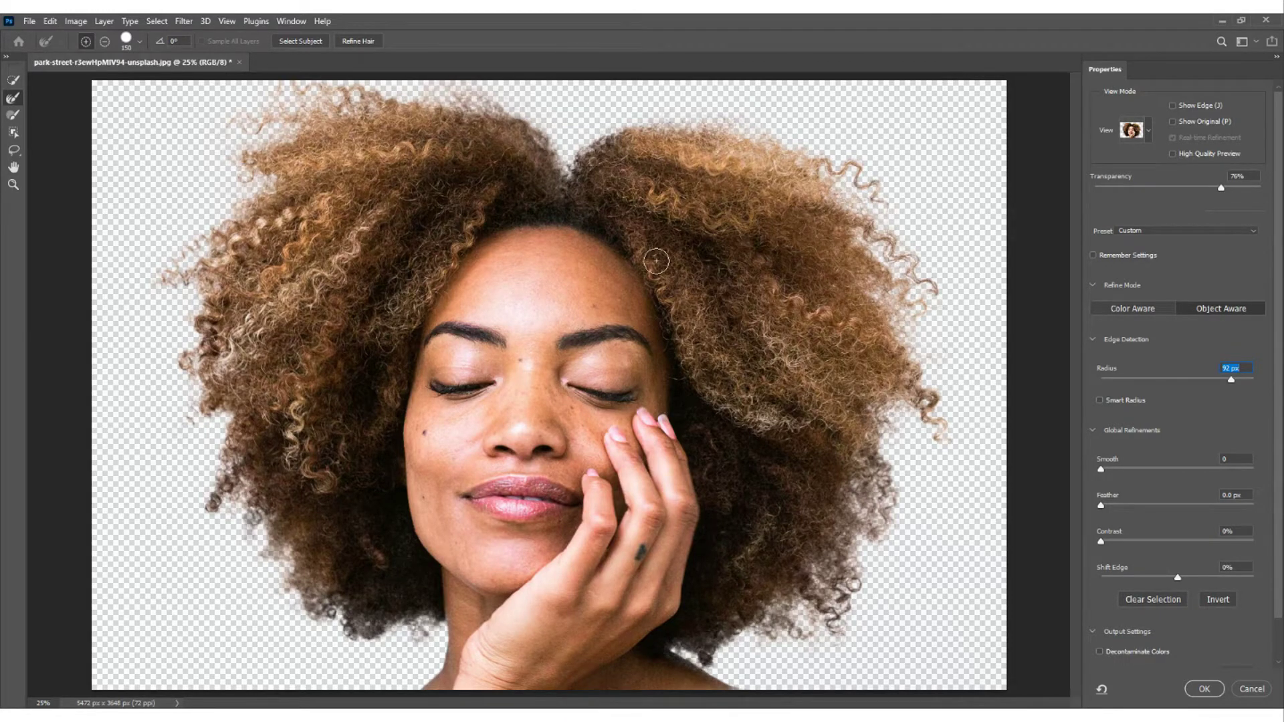
- Inspect the cutout edges up close around the curls, shoulder, neck and crown of the hair
scroll(656, 261, "up", 1)
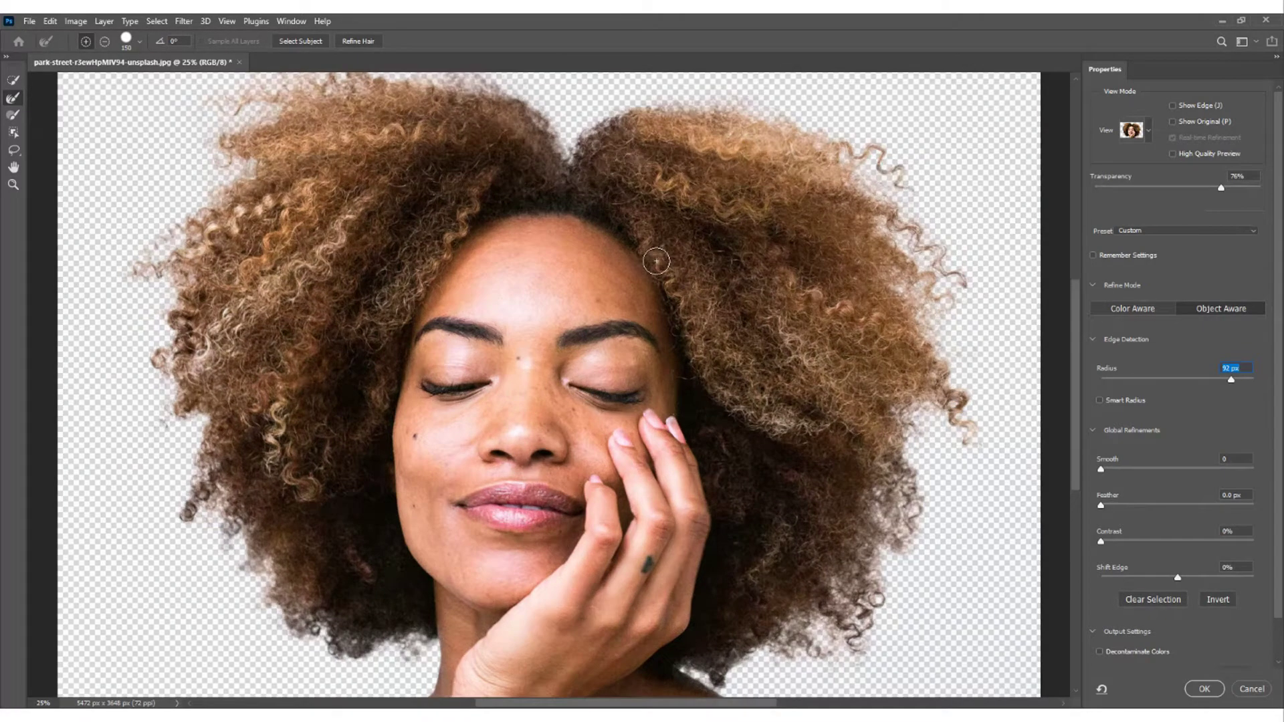
key("ctrl+plus")
key("ctrl+plus")
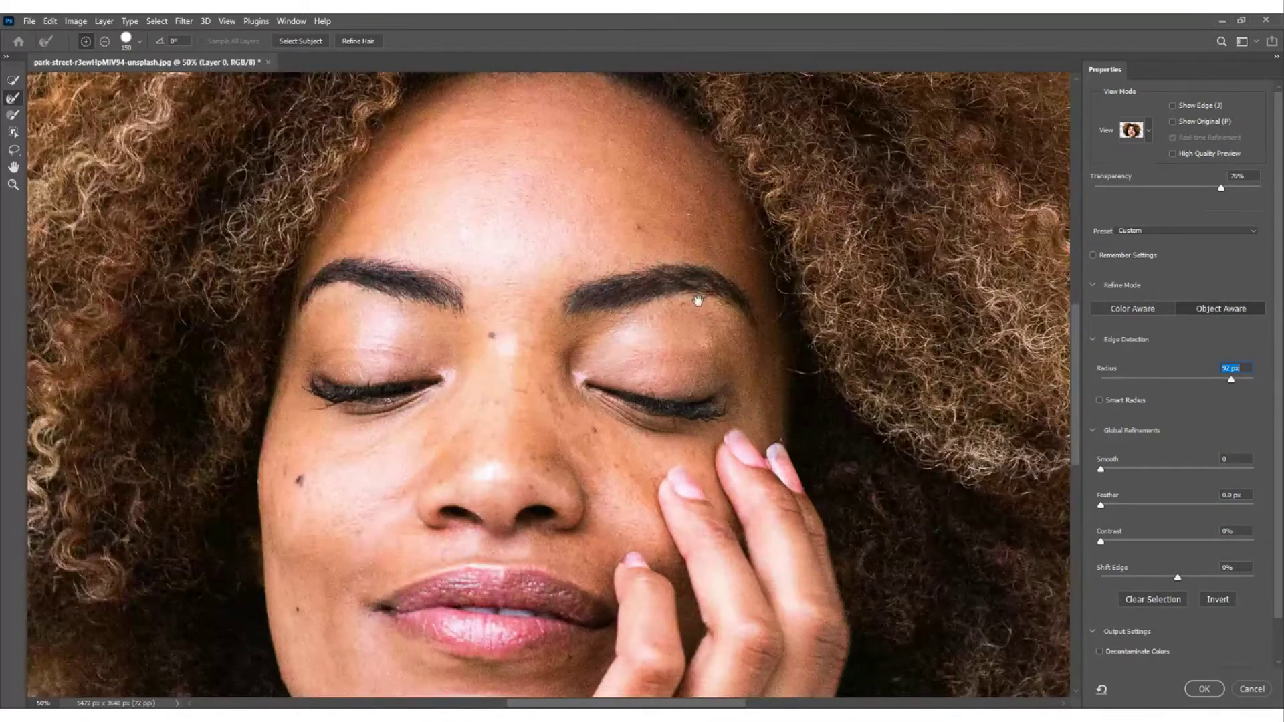
scroll(765, 298, "right", 10)
scroll(765, 298, "down", 5)
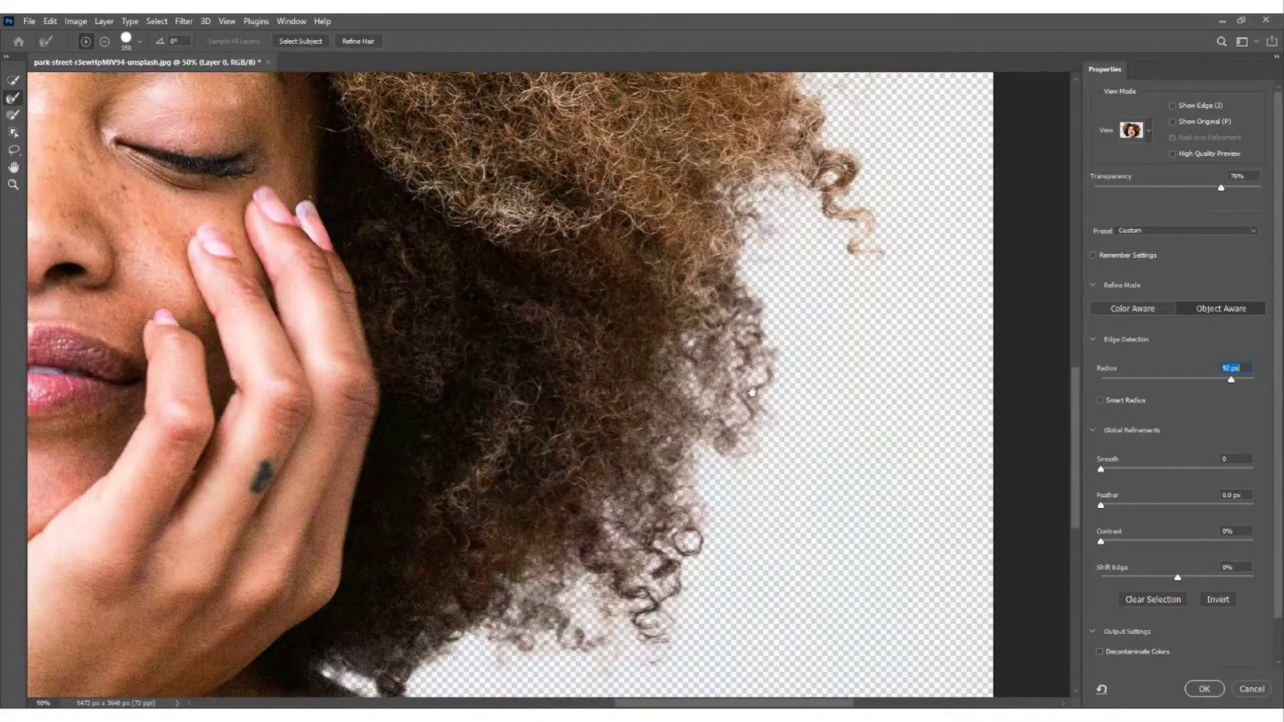
scroll(752, 391, "down", 5)
scroll(752, 391, "left", 2)
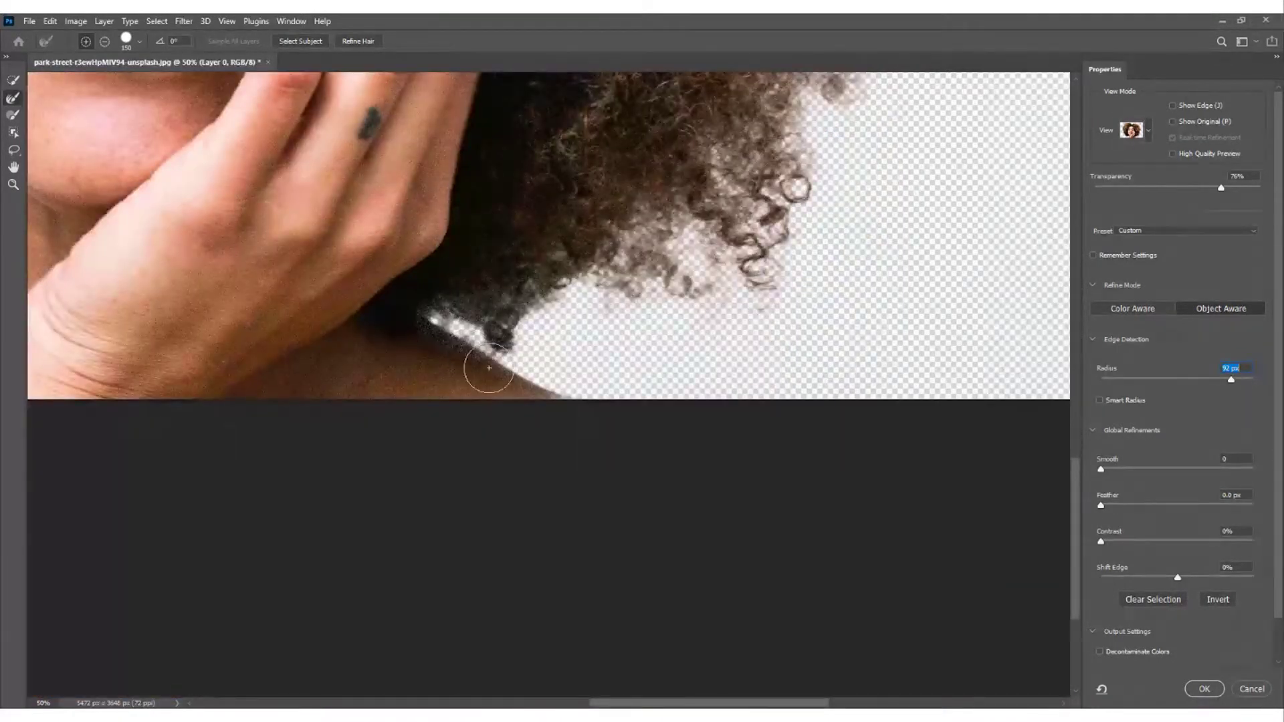
mouse_move(247, 273)
left_mouse_down()
mouse_move(502, 315)
mouse_move(729, 298)
left_mouse_up()
key("BackSpace")
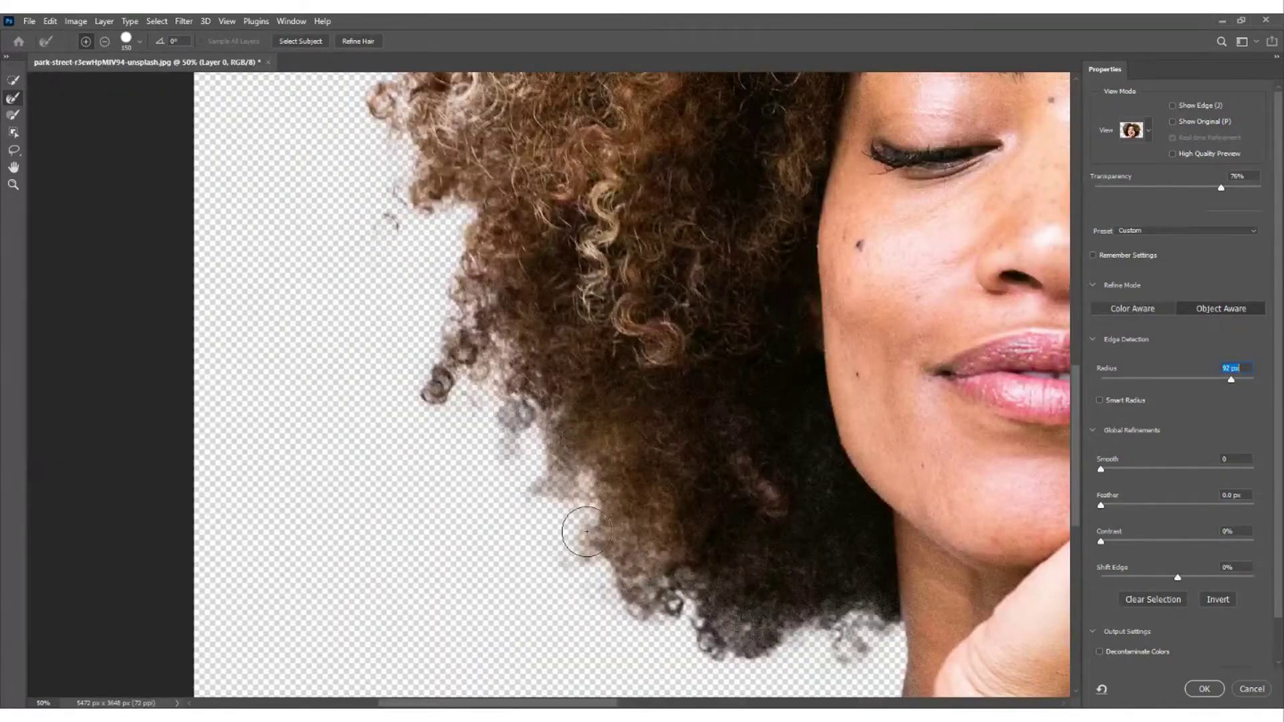
scroll(558, 308, "down", 3)
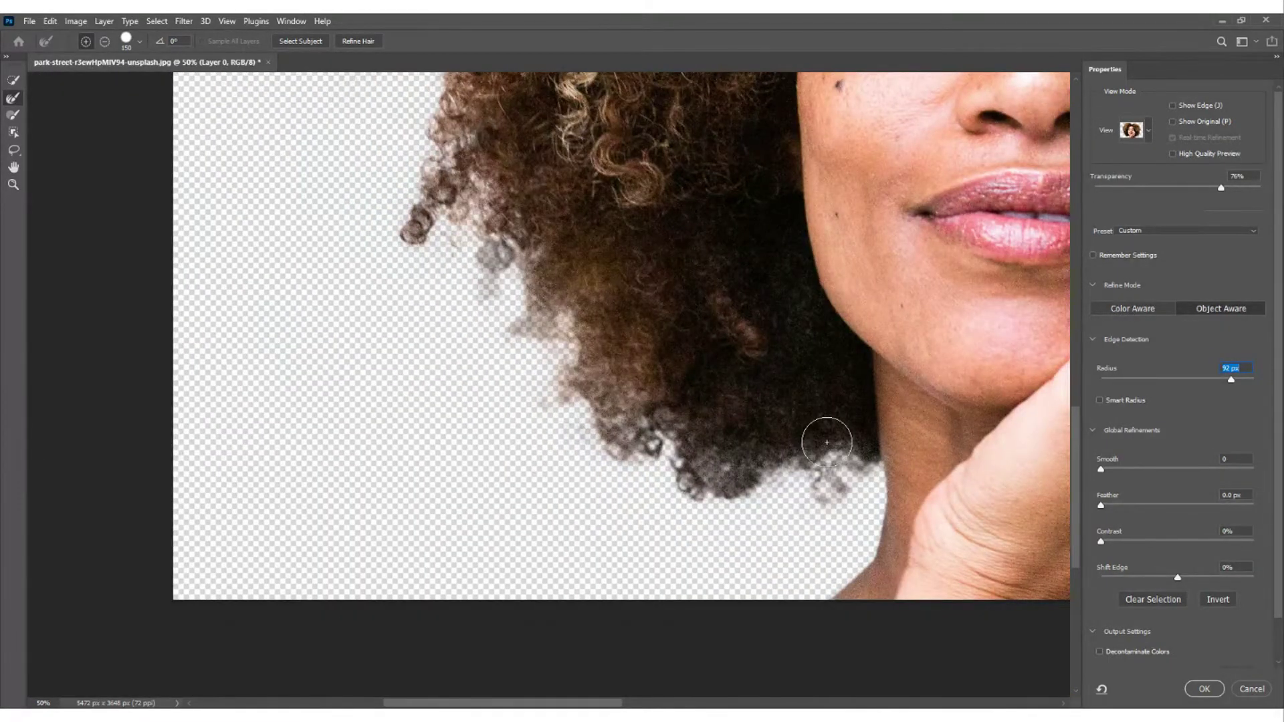
scroll(559, 260, "up", 1)
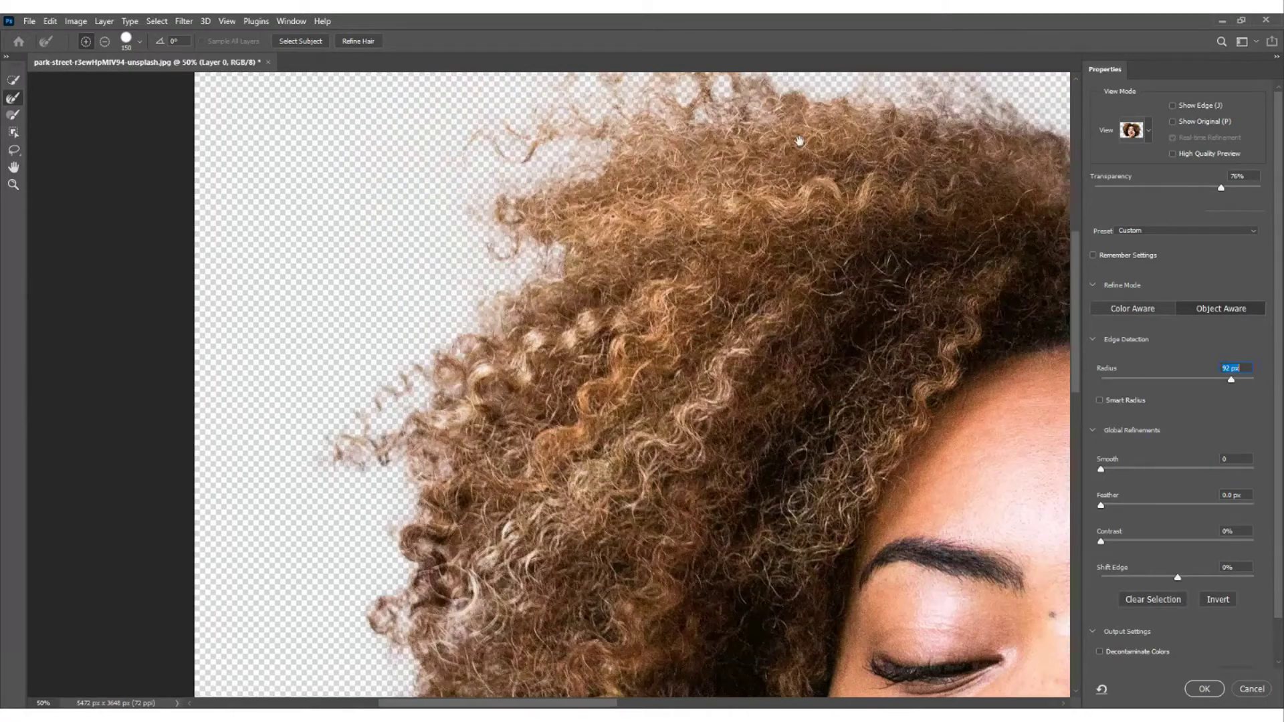
left_click_drag(799, 140, 598, 254)
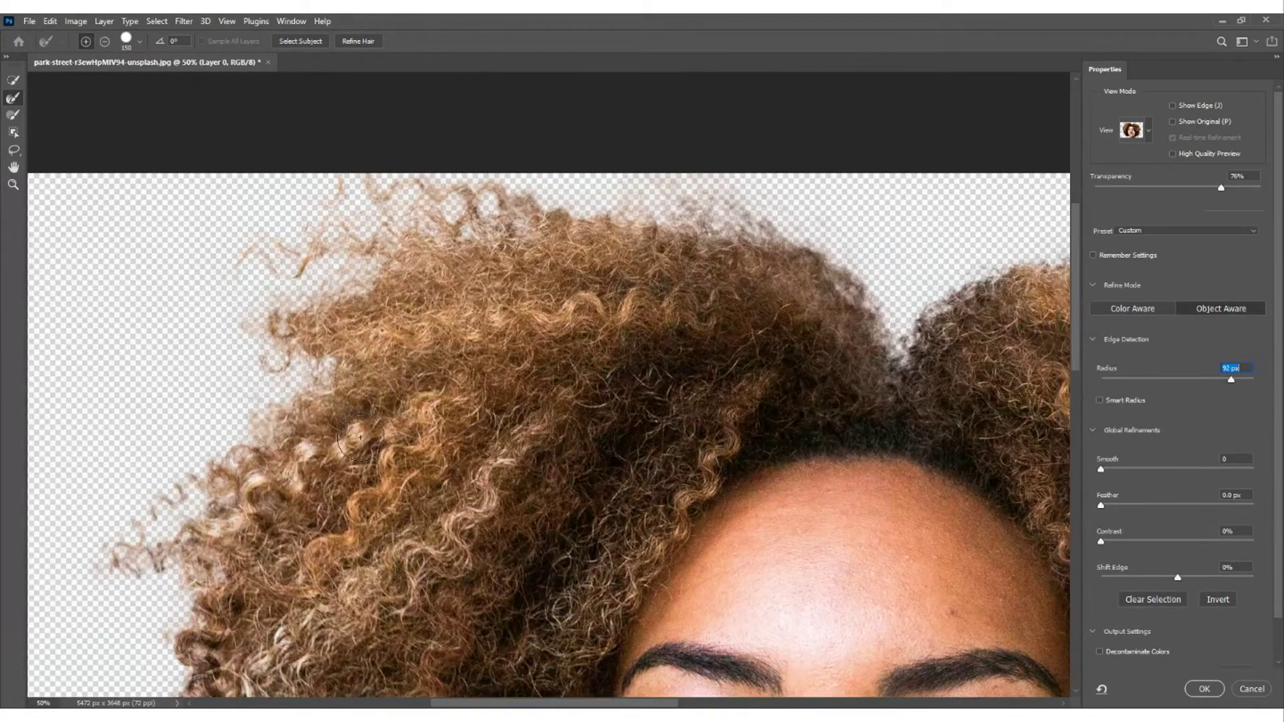
key("ctrl+minus")
key("ctrl+minus")
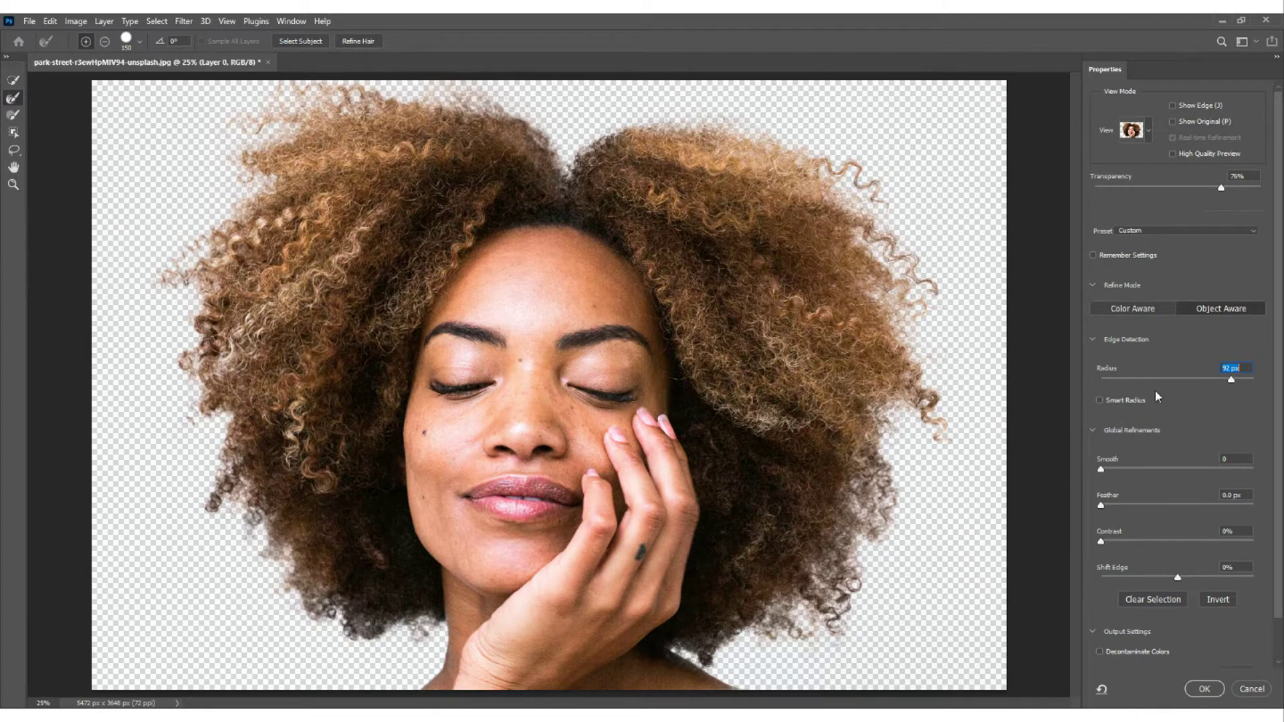
- Lower the Edge Detection radius gradually to 83 px
scroll(1224, 588, "down", 1)
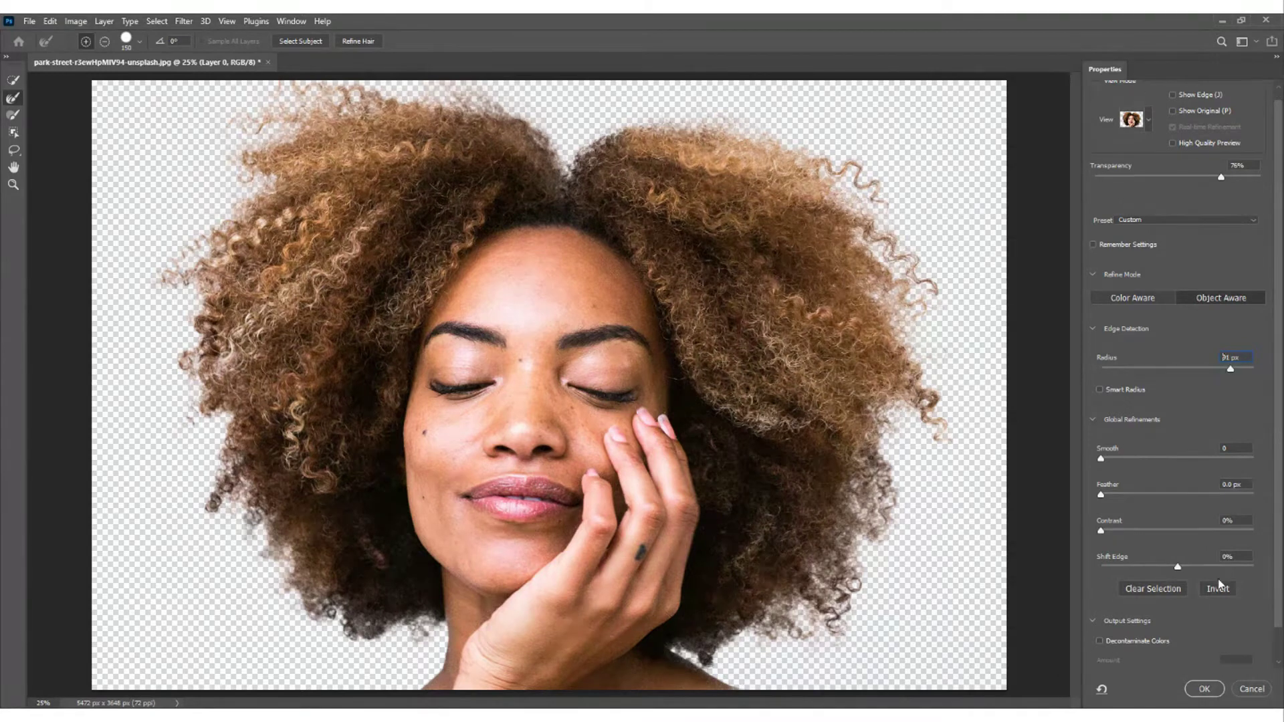
key("Down")
key("Down")
key("Down")
key("Down")
key("Down")
key("Down")
key("Down")
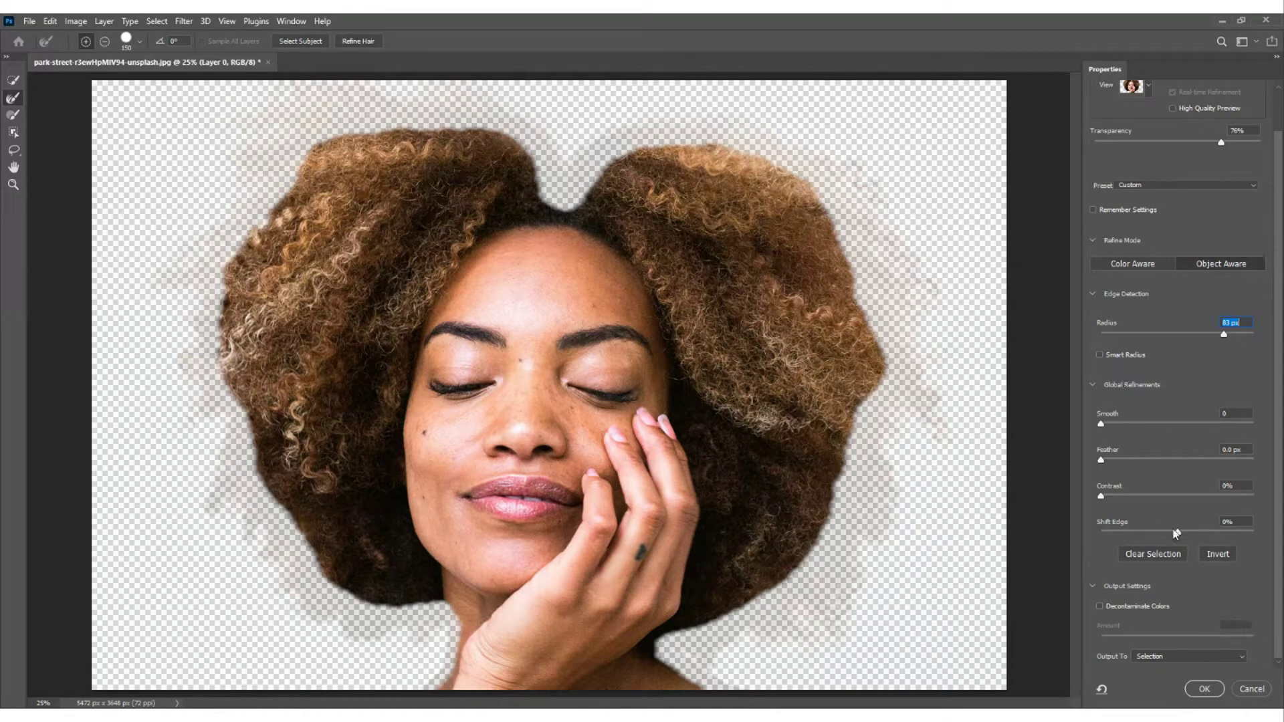
scroll(1278, 506, "up", 2)
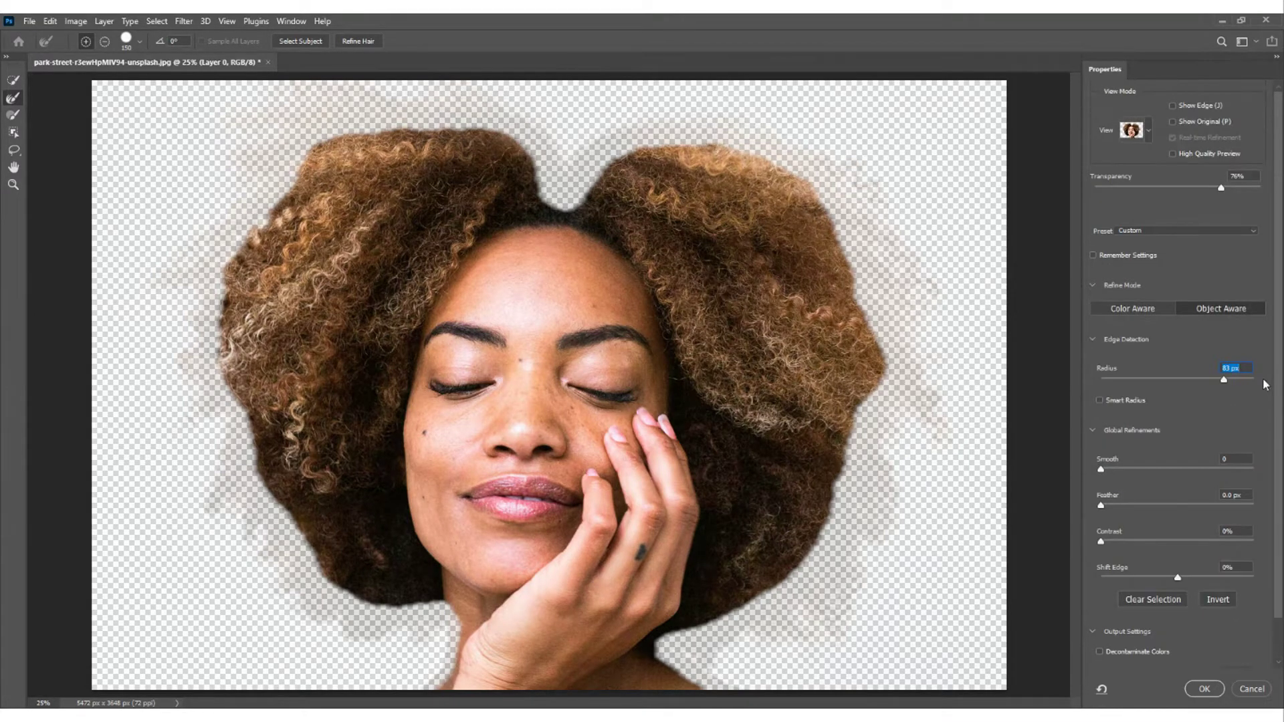
- Set the Edge Detection radius to 38 px
left_click(1113, 379)
left_click_drag(1129, 380, 1250, 380)
type("38")
key("Return")
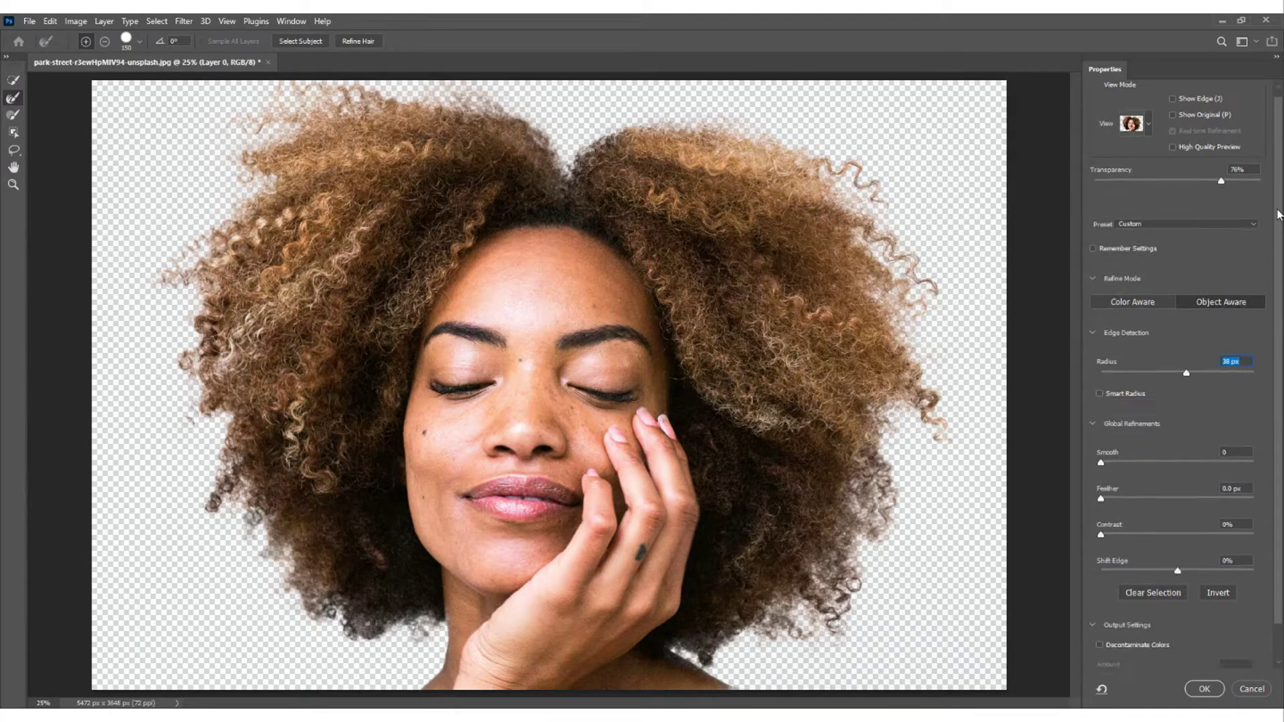
- Output the refined selection as a New Layer with Layer Mask
scroll(1277, 281, "down", 1)
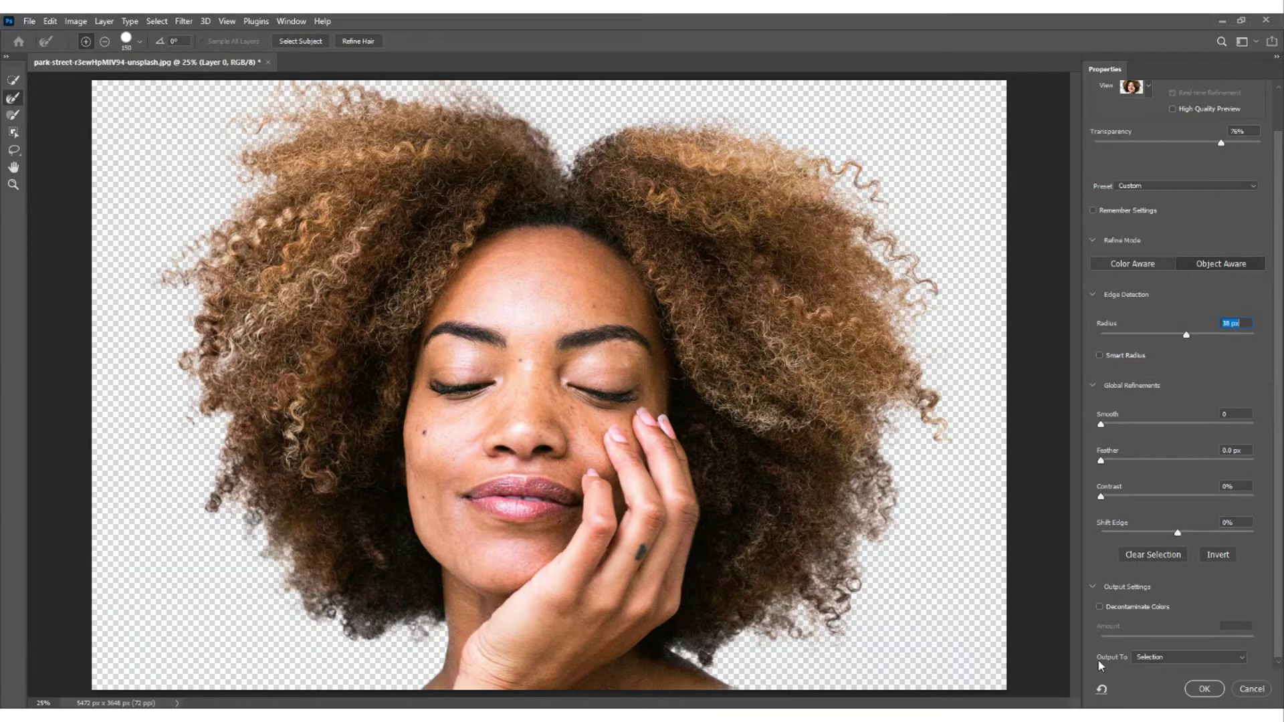
left_click(1176, 656)
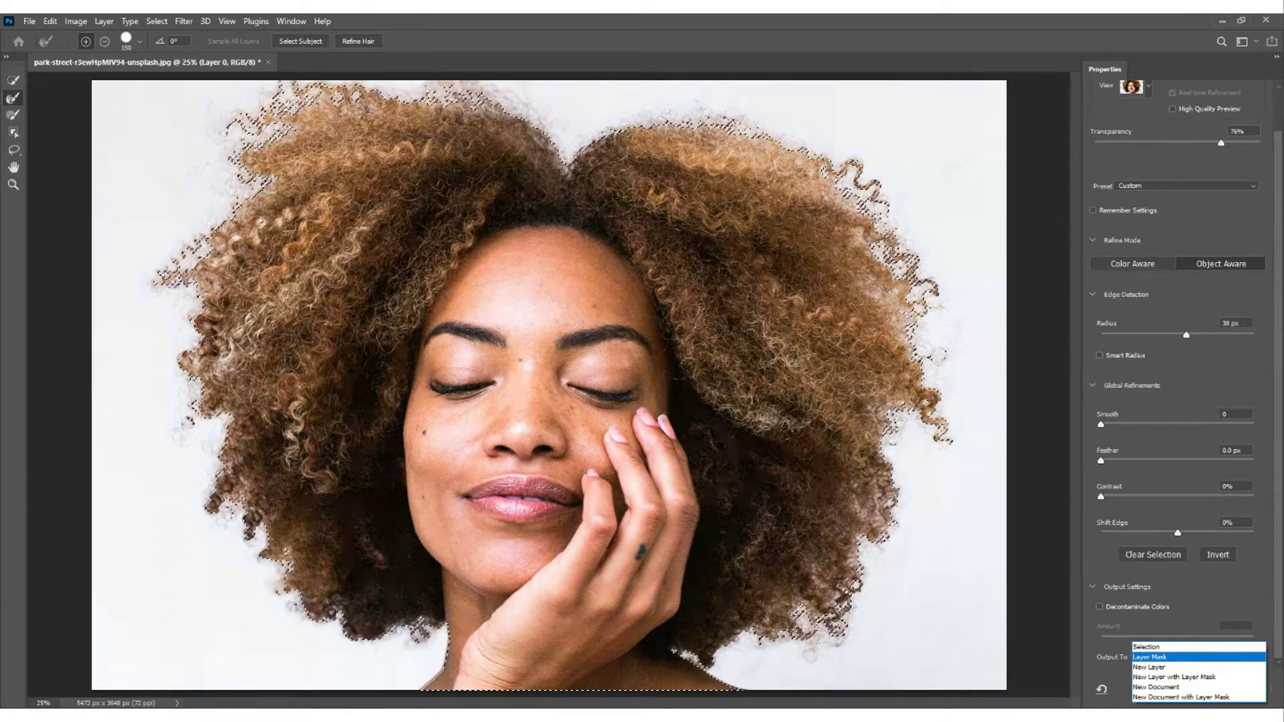
left_click(1177, 676)
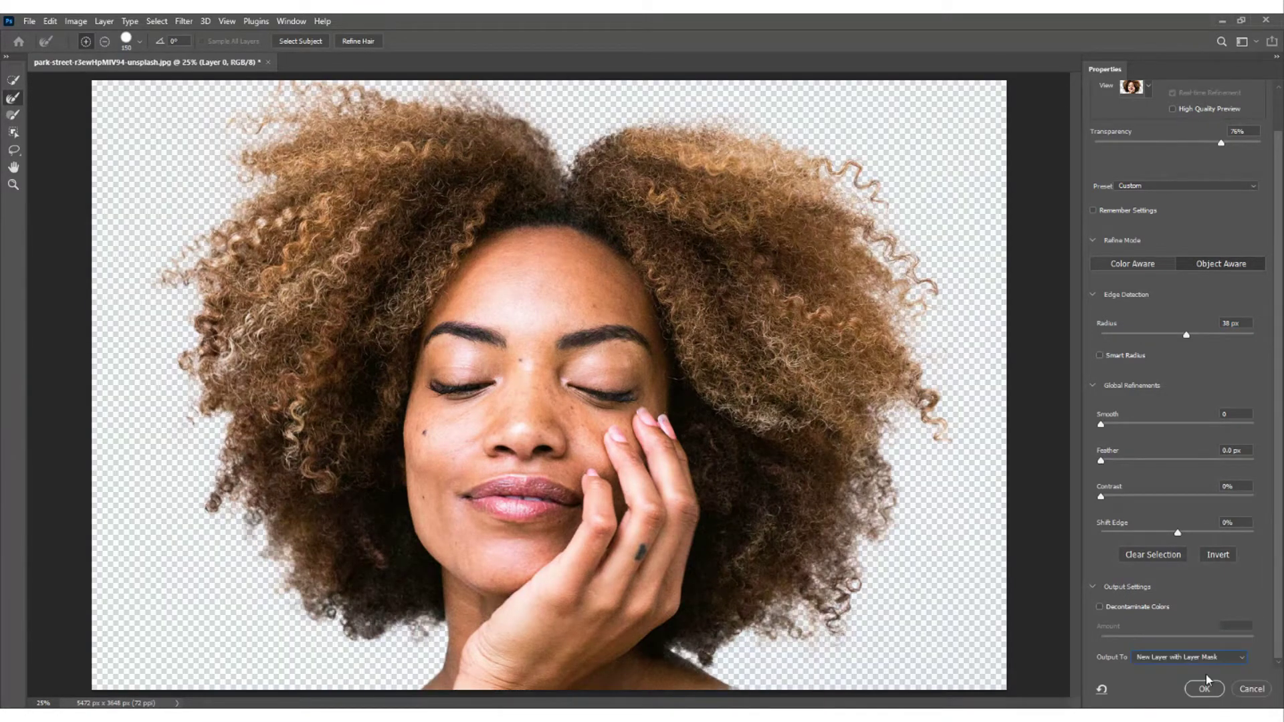
left_click(1205, 688)
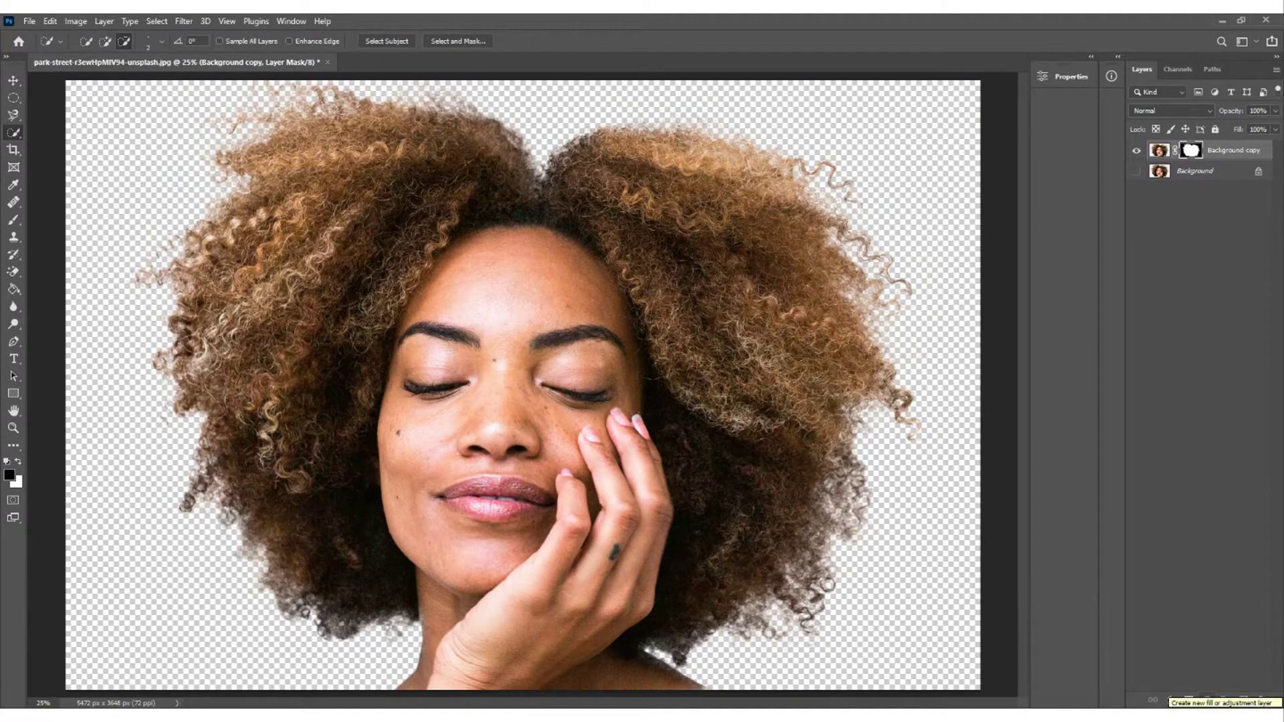
- Add a white Solid Color fill layer and place it directly beneath the masked Background copy layer
left_click(1207, 700)
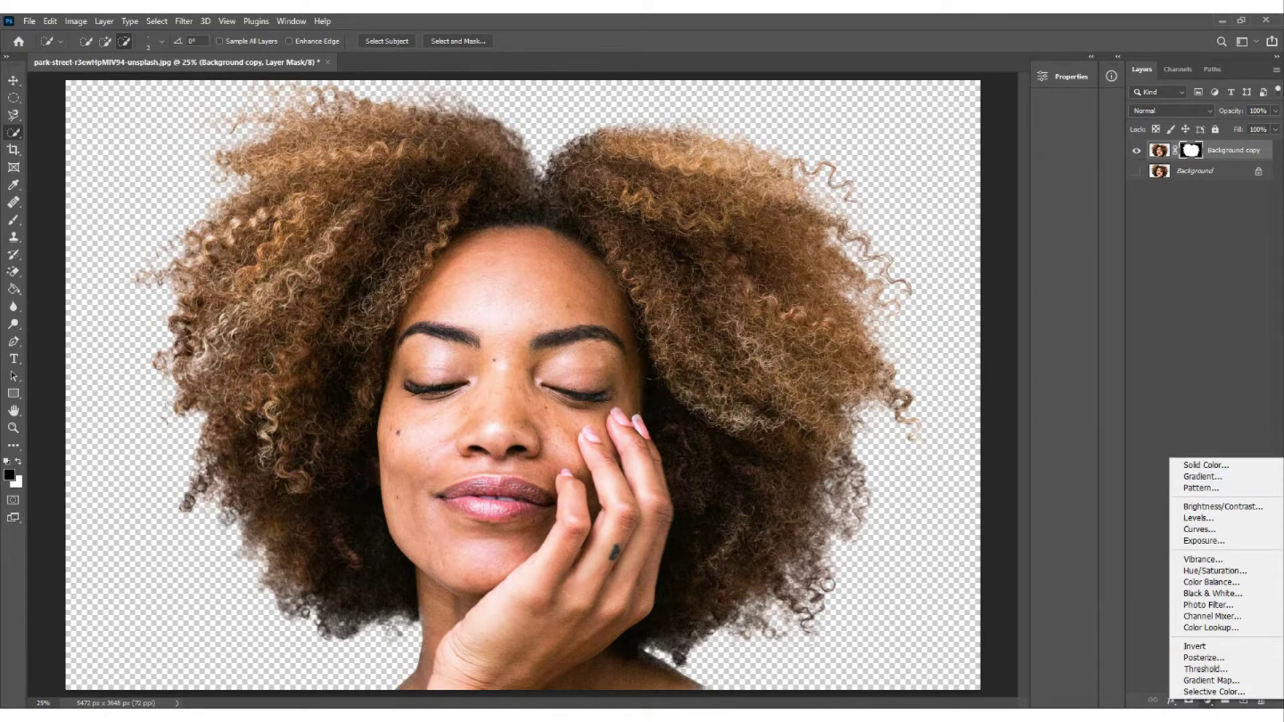
left_click(1207, 465)
type("966060")
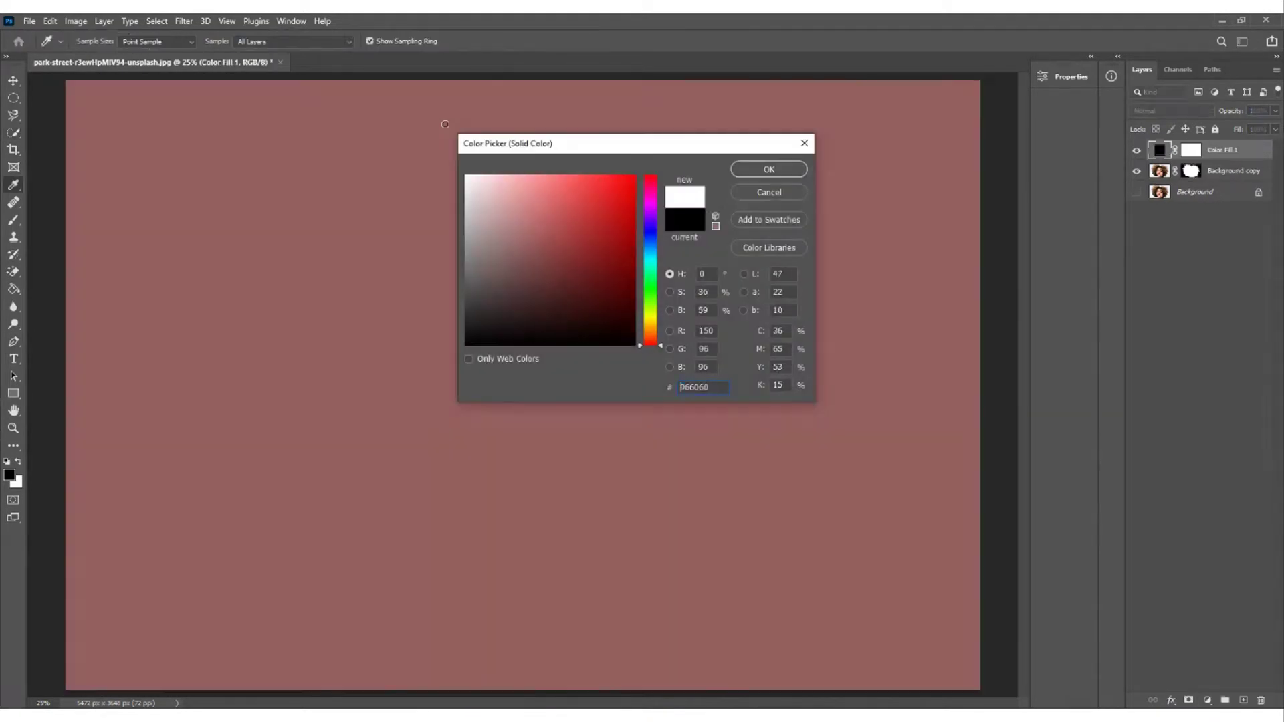
left_click(769, 169)
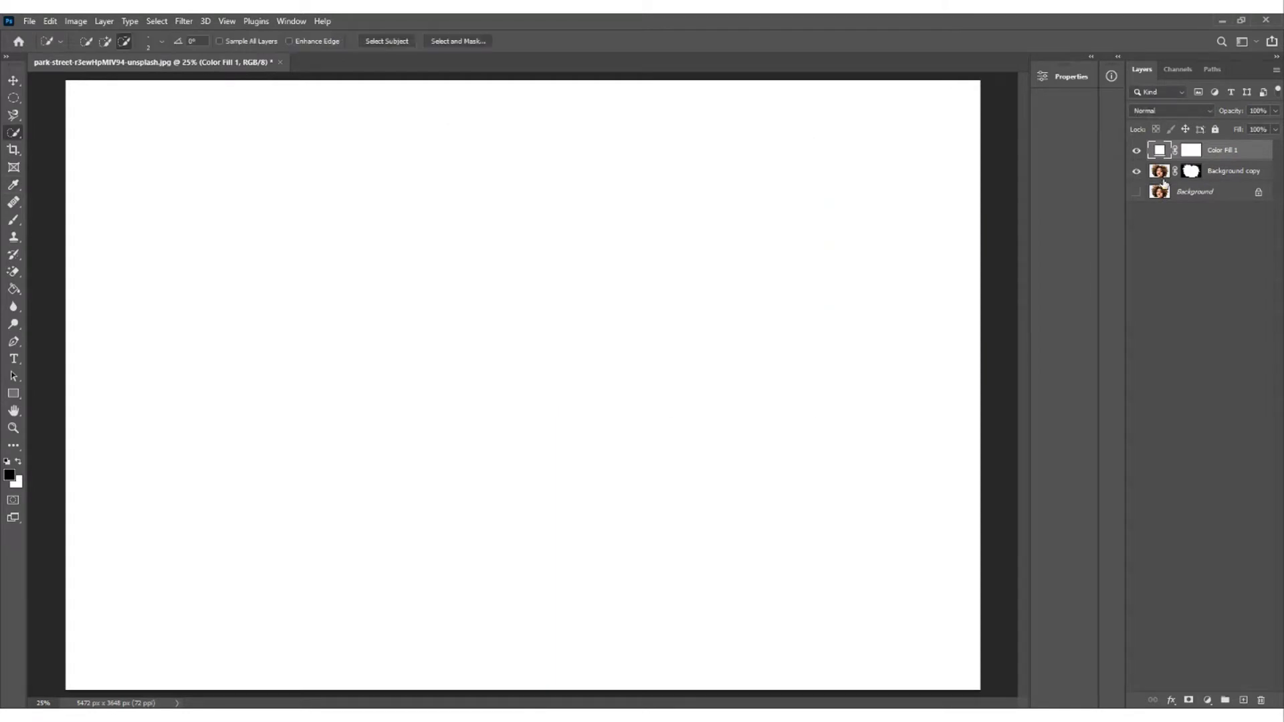
left_click_drag(1219, 150, 1222, 179)
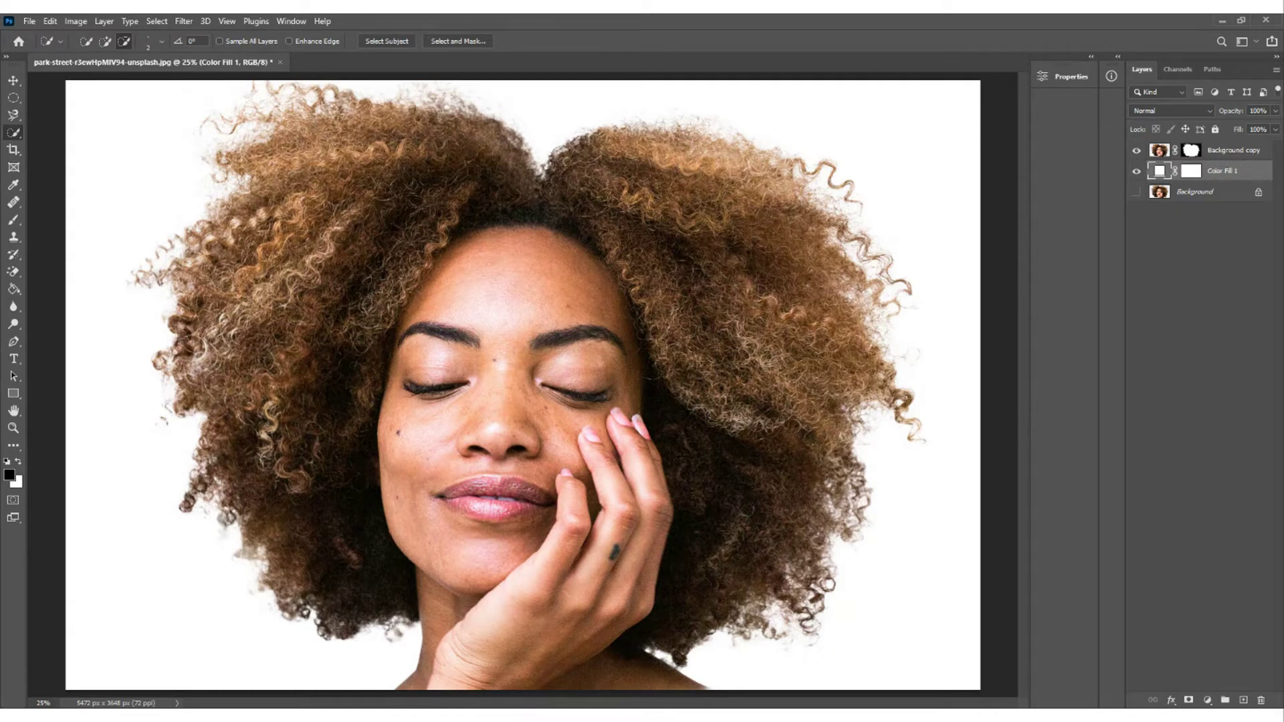
- Delete the Color Fill 1 and masked Background copy layers and make the original Background layer visible
key("Delete")
left_click(1211, 156)
key("Delete")
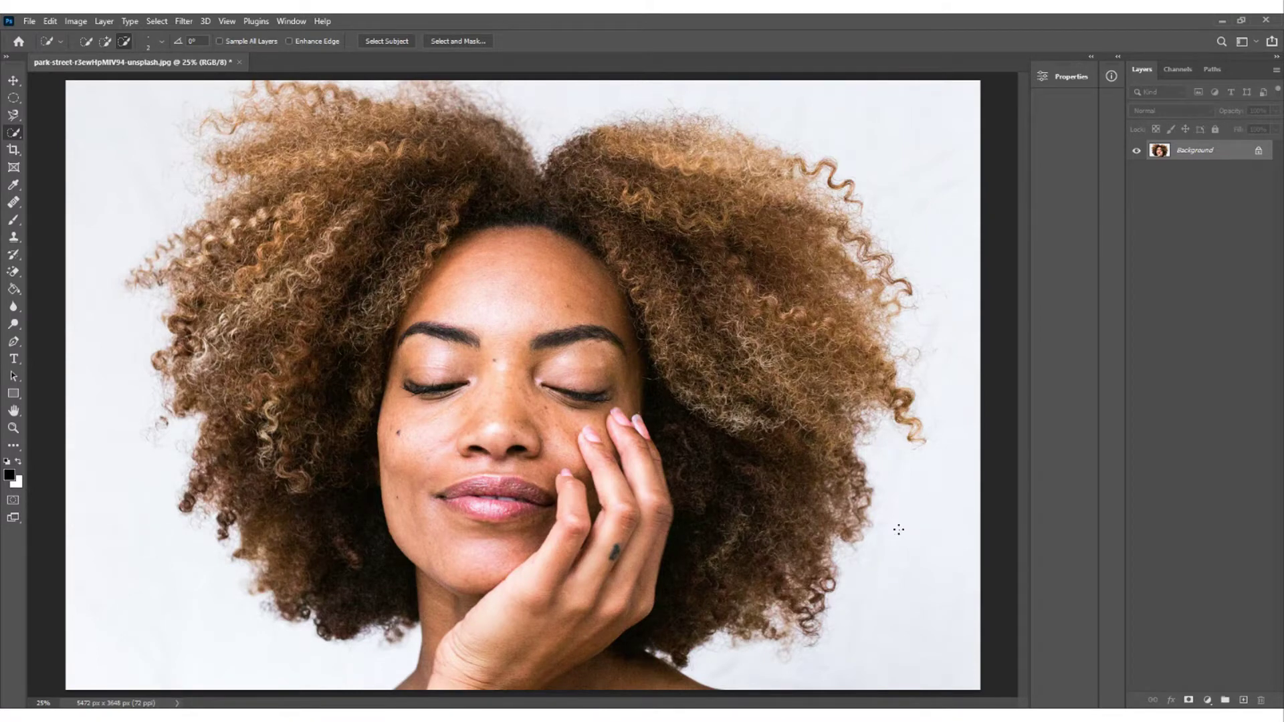
- Compare the Red, Green and Blue channels one at a time for contrast between the hair and the background
left_click(1180, 74)
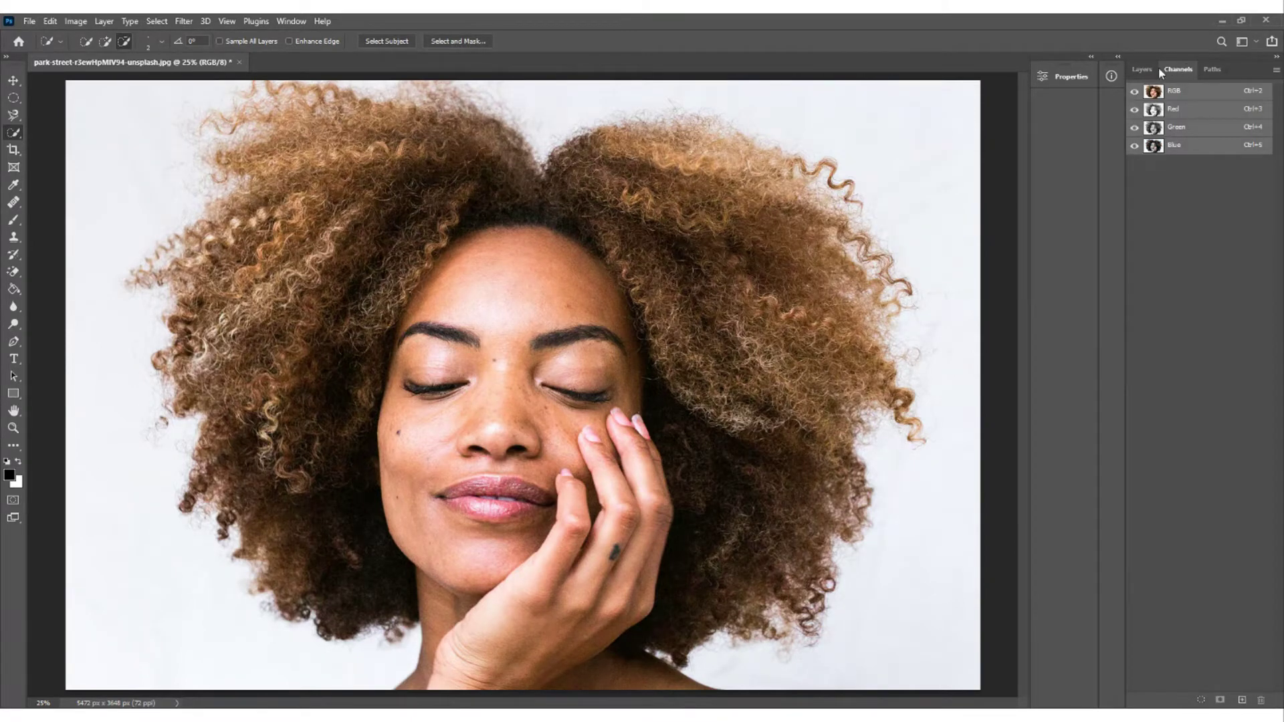
left_click(292, 20)
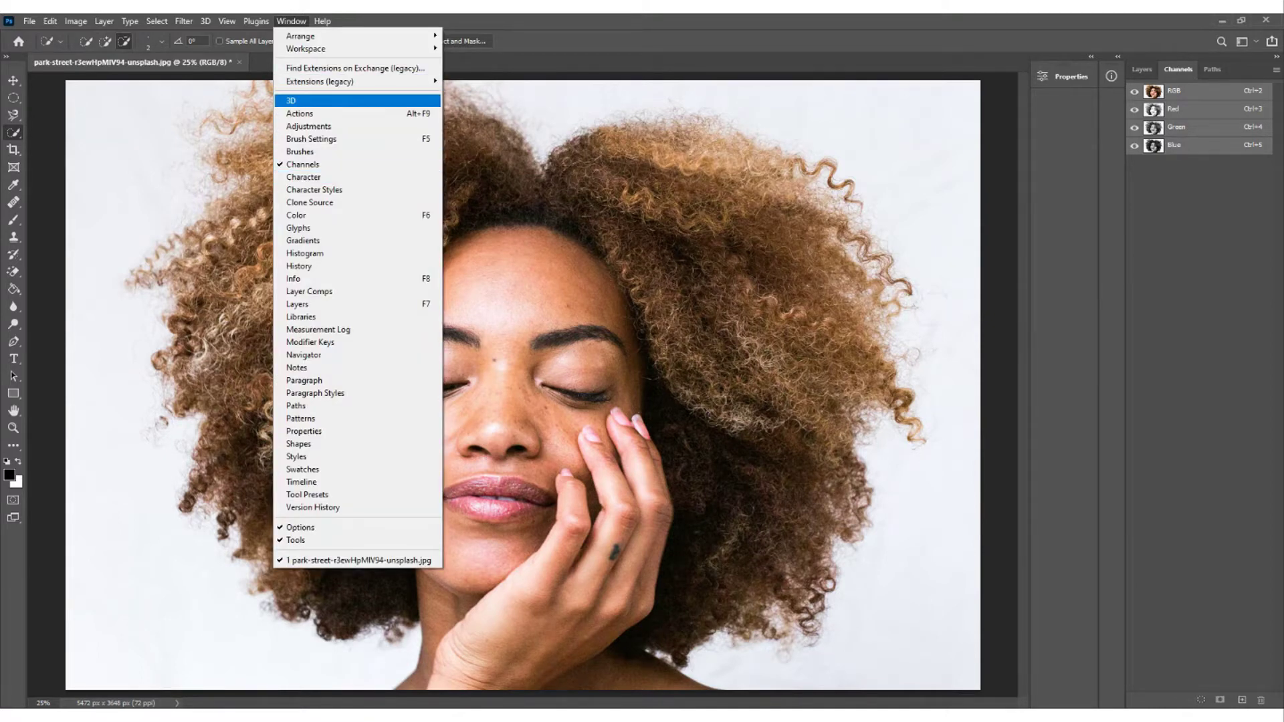
left_click(256, 20)
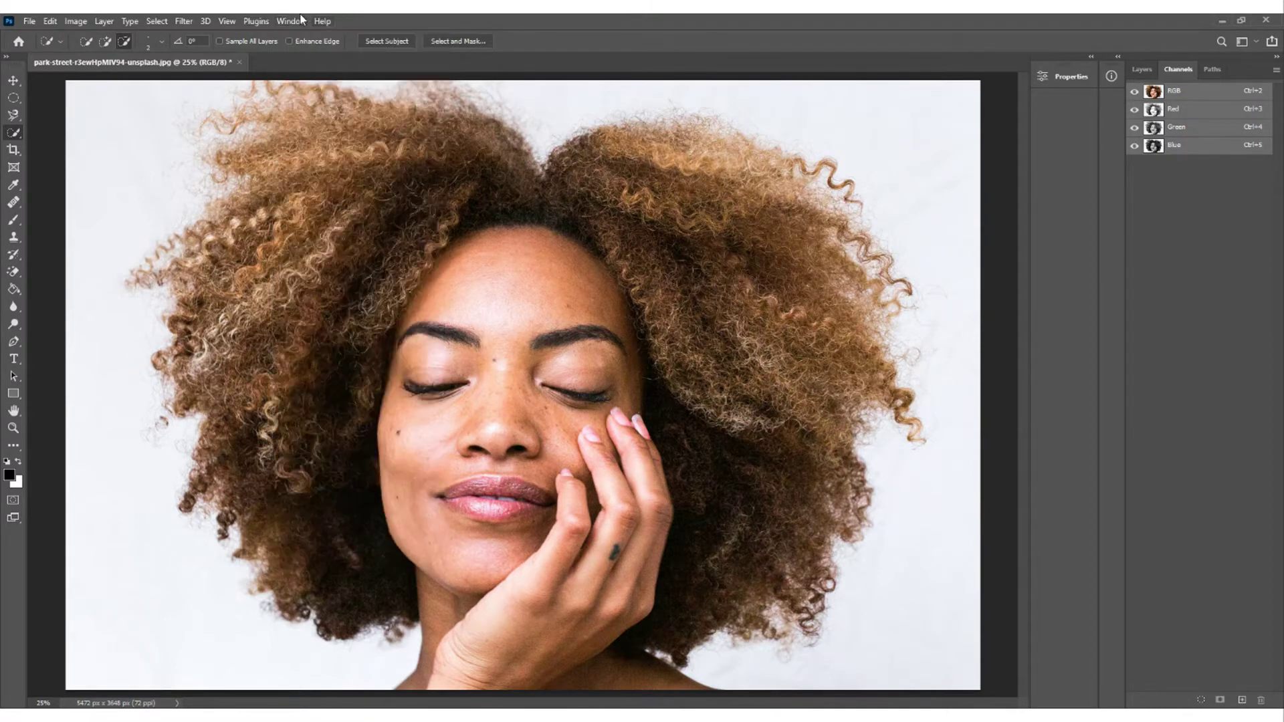
left_click(1182, 110)
left_click(1174, 128)
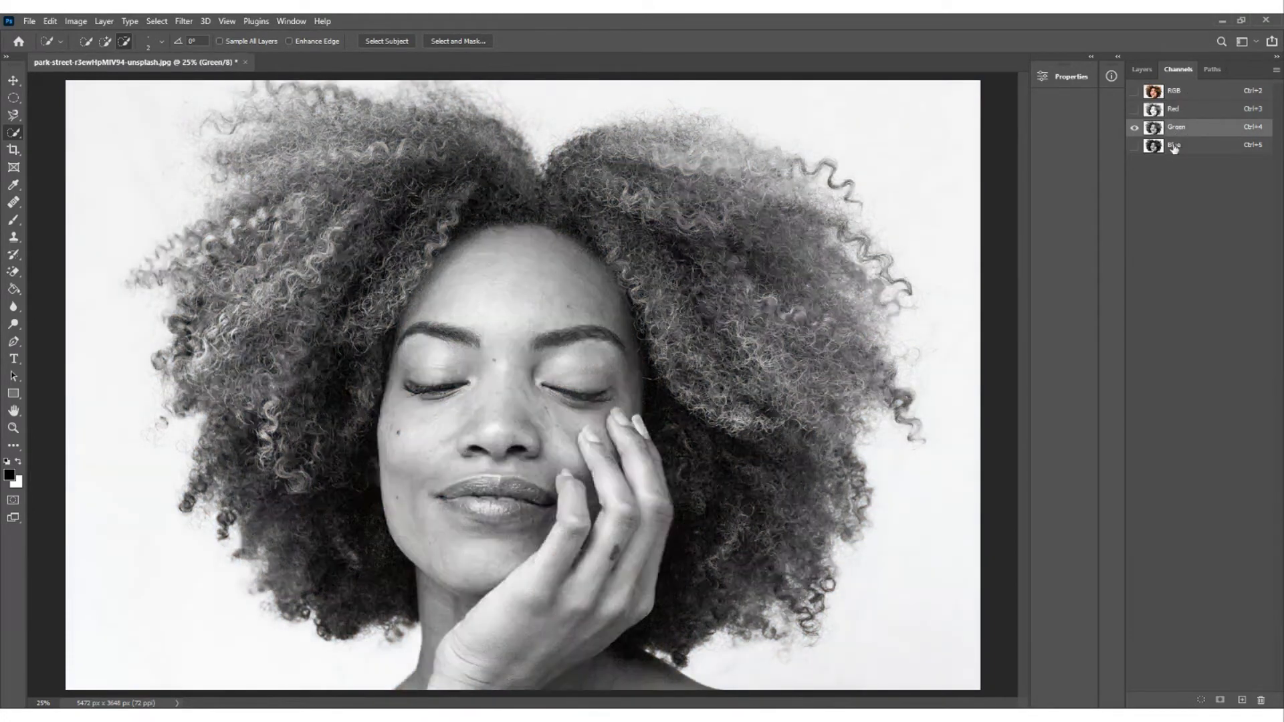
left_click(1170, 146)
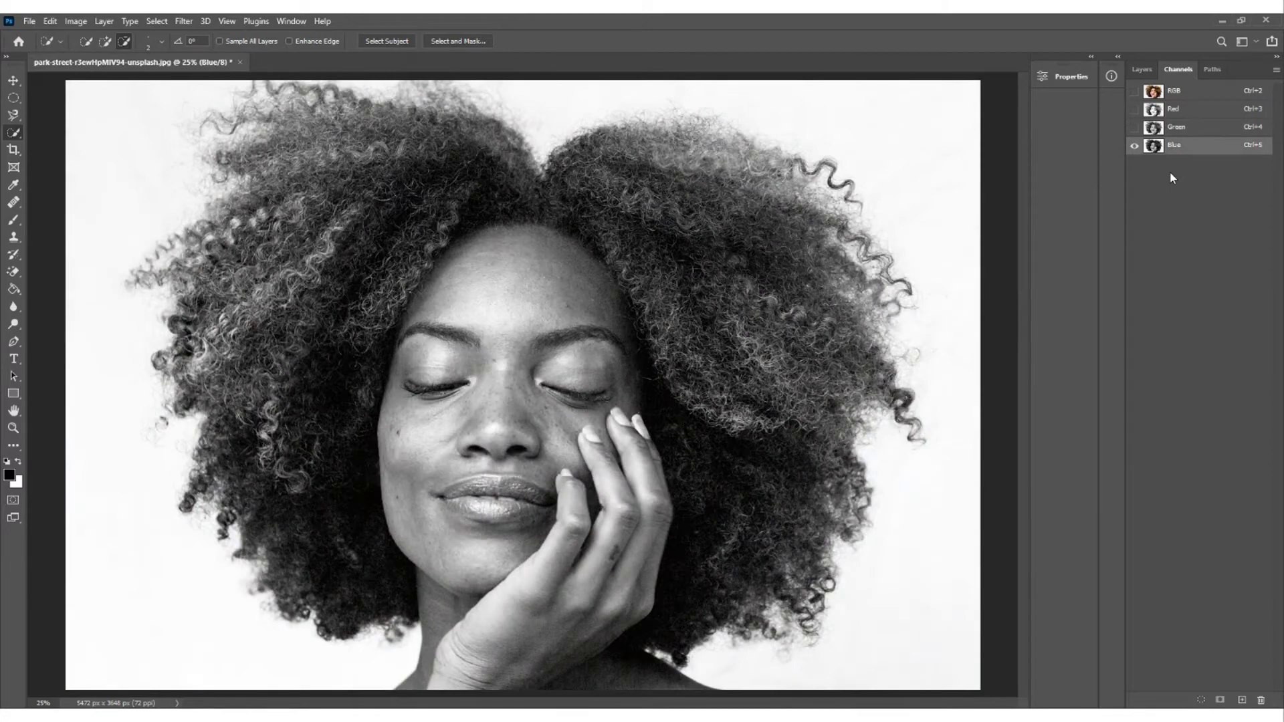
left_click(1174, 93)
left_click(1181, 113)
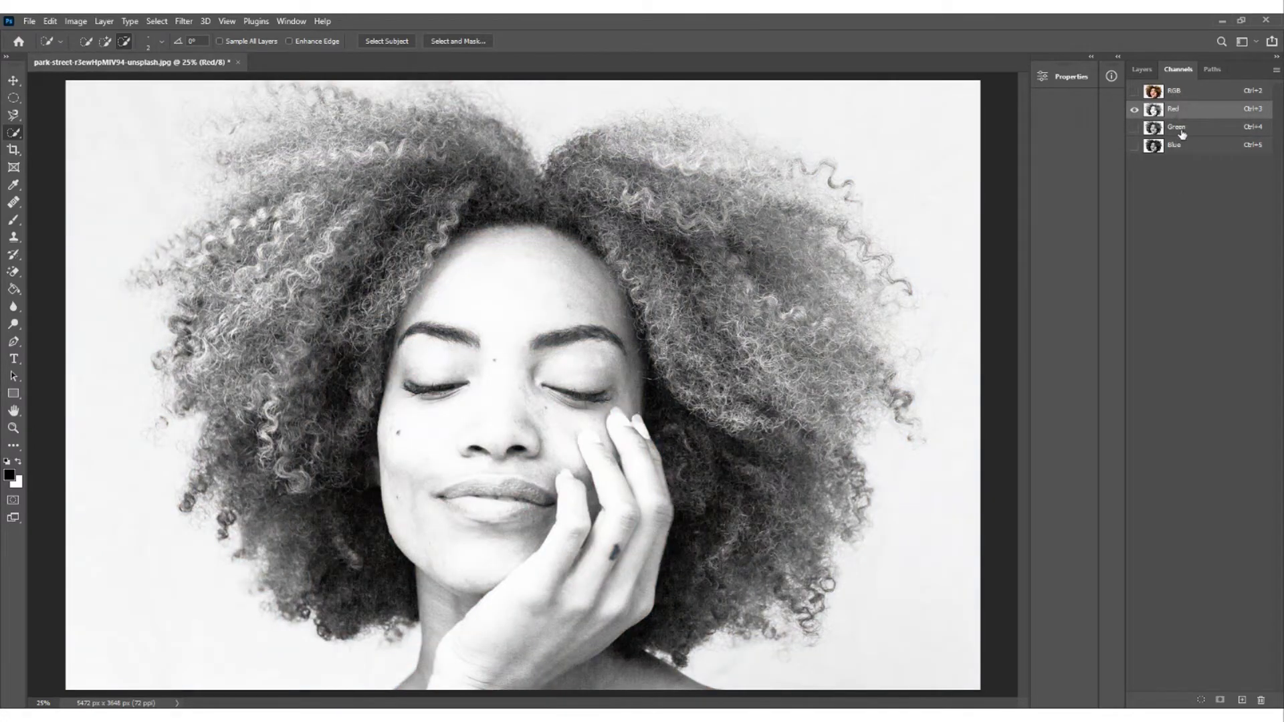
left_click(1182, 133)
left_click(1178, 151)
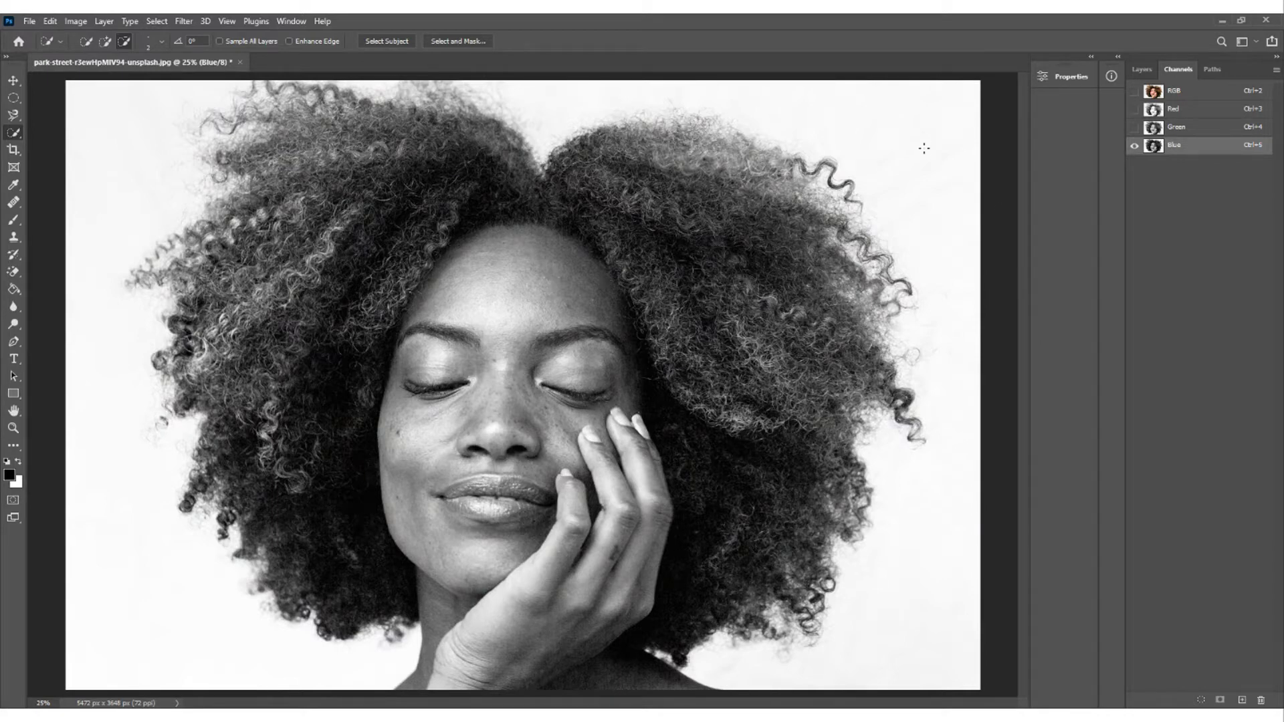
left_click(1195, 111)
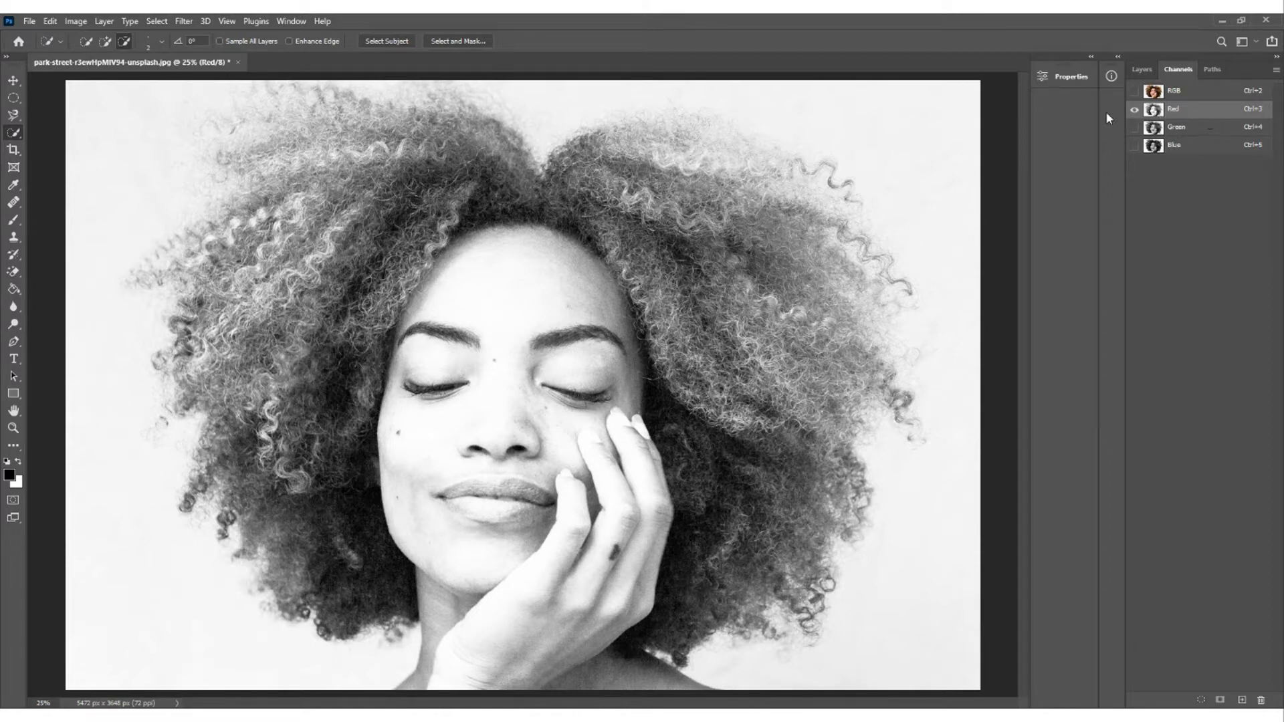
left_click(1176, 127)
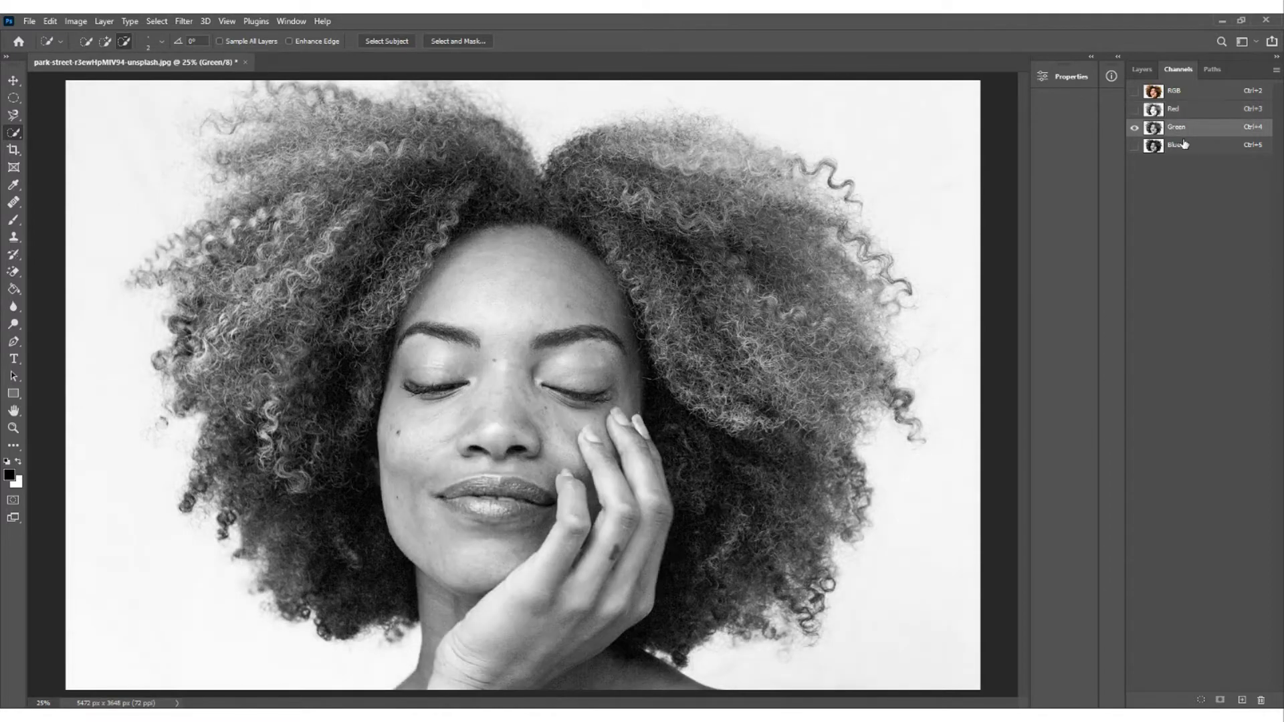
- Duplicate the Blue channel
left_click(1185, 148)
left_click(1190, 131)
left_click(1187, 145)
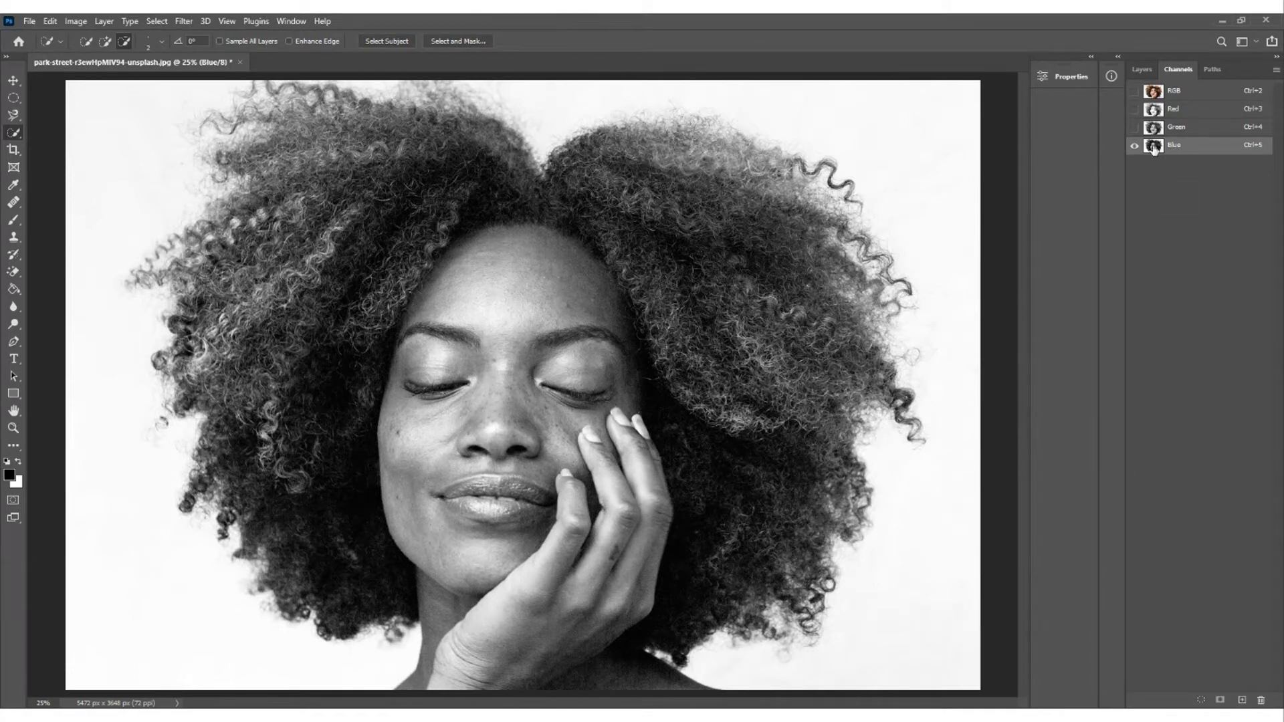
left_click_drag(1183, 149, 1244, 701)
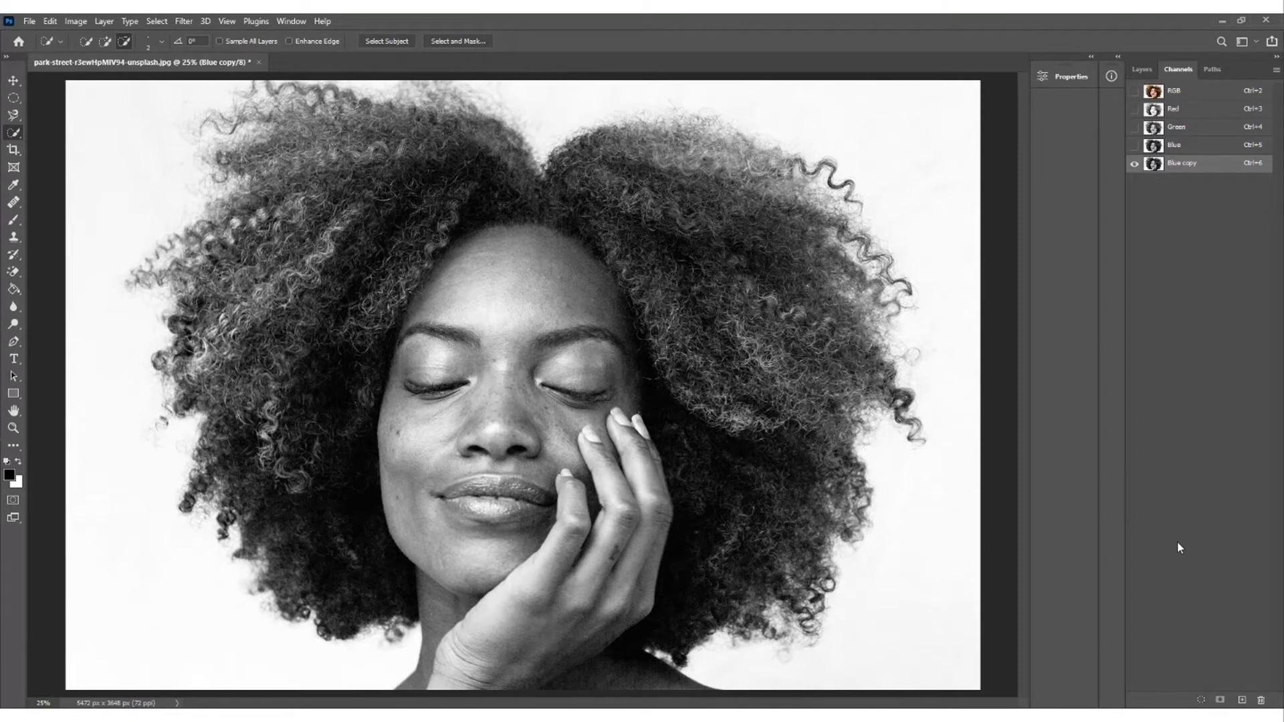
left_click(1141, 70)
left_click(1208, 701)
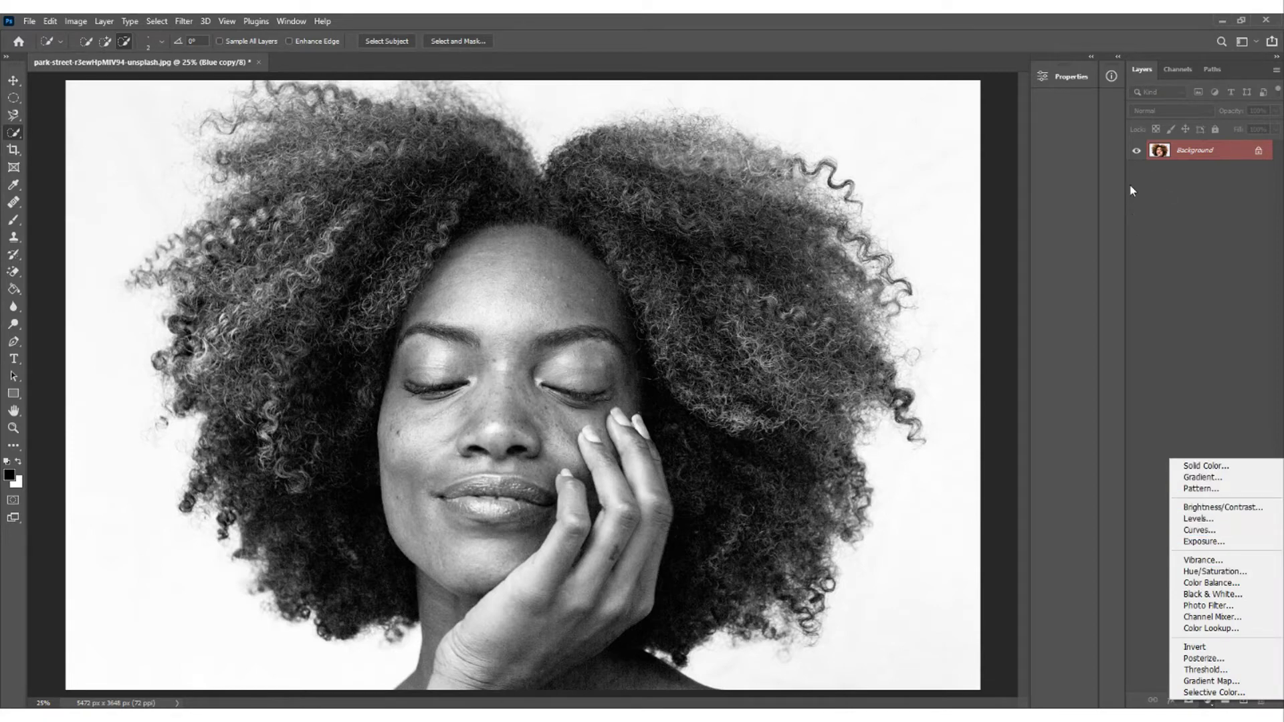
left_click(1178, 246)
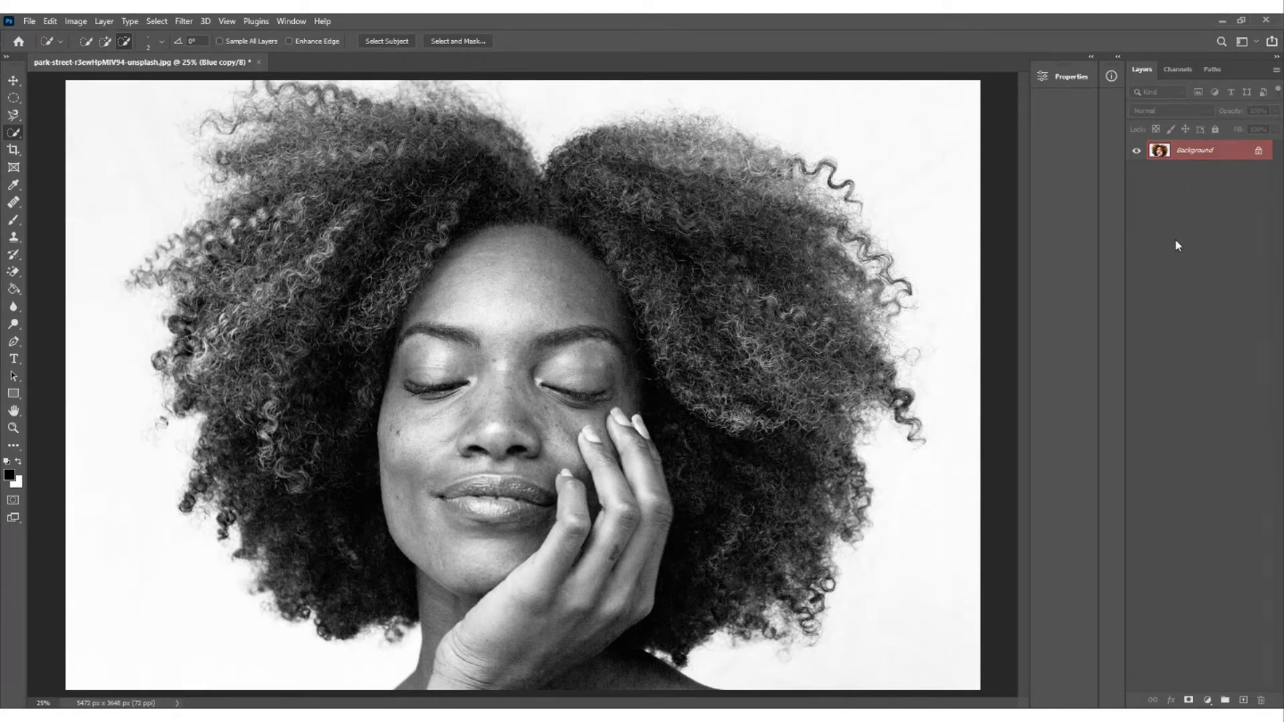
left_click(1179, 70)
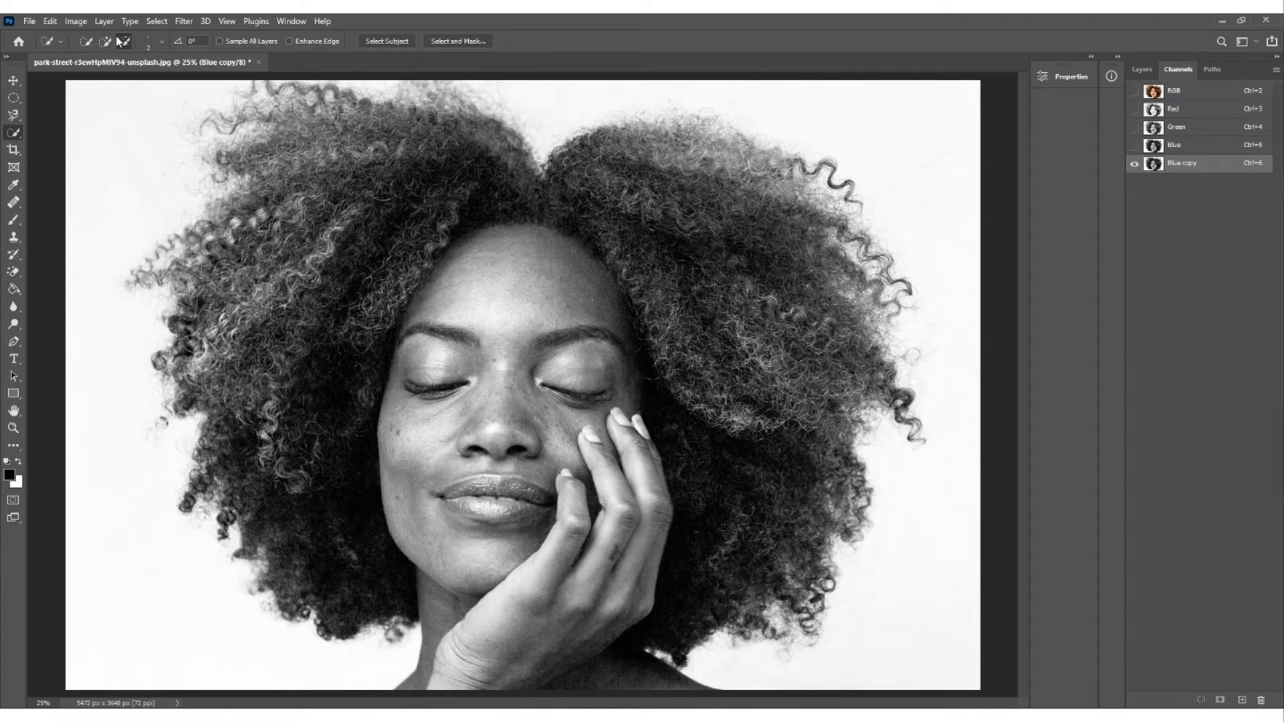
- Start a Levels adjustment on the Blue copy channel and raise its black input level to 54
left_click(78, 22)
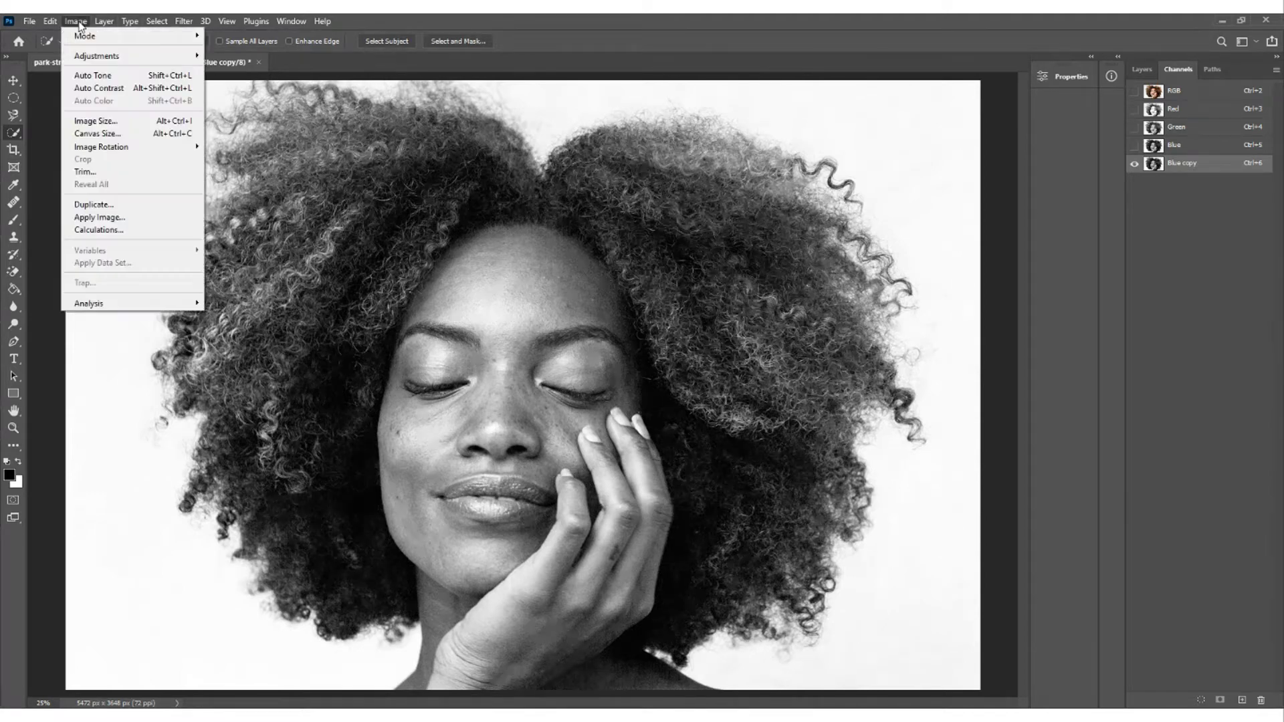
mouse_move(120, 56)
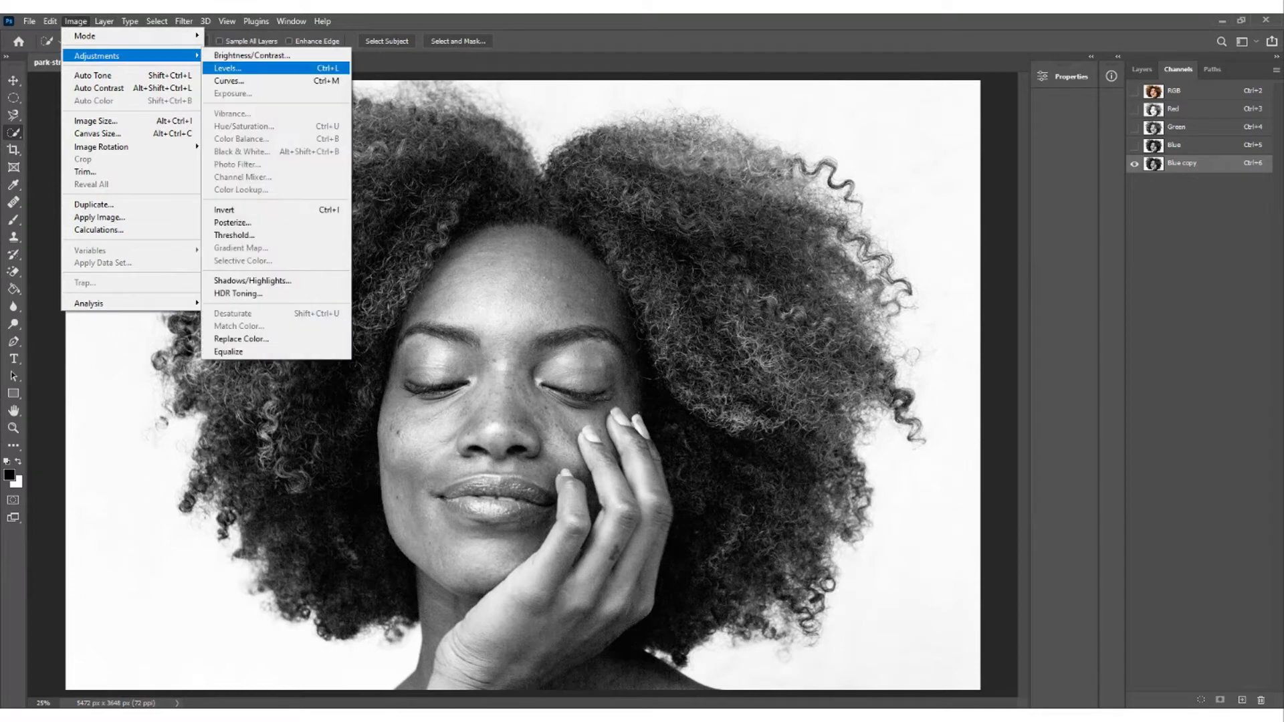
left_click(241, 69)
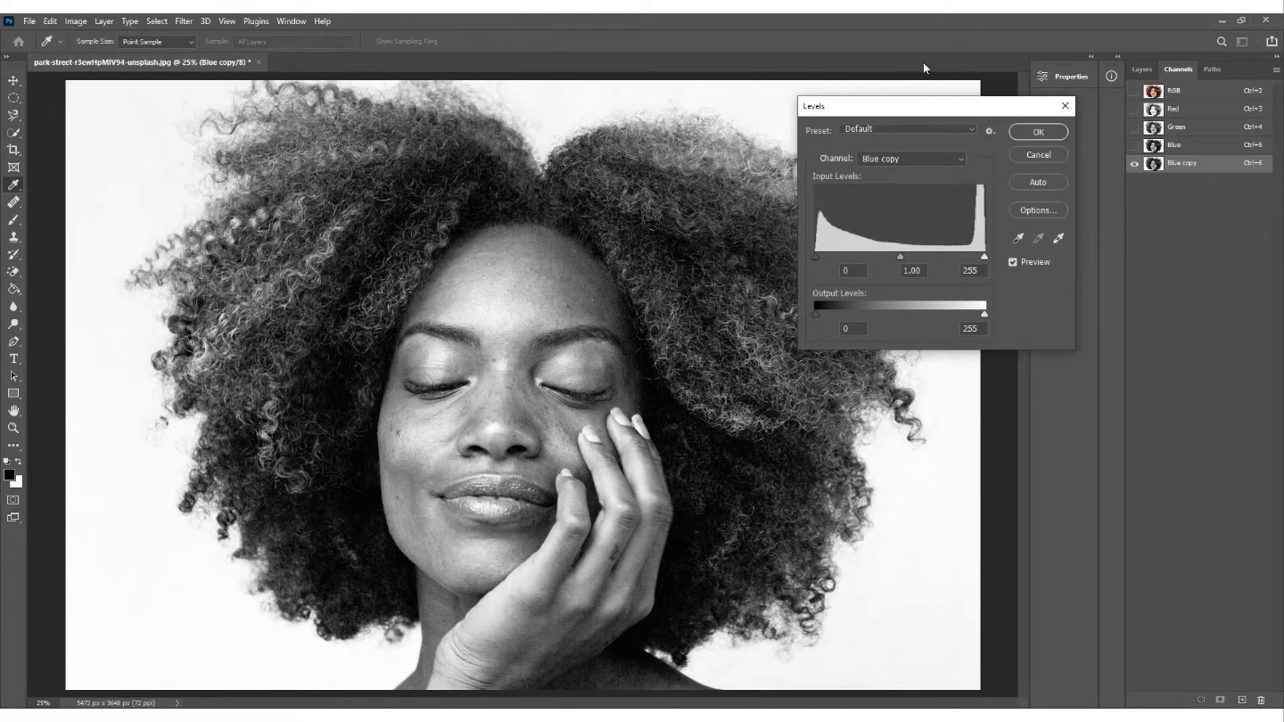
left_click_drag(869, 106, 990, 81)
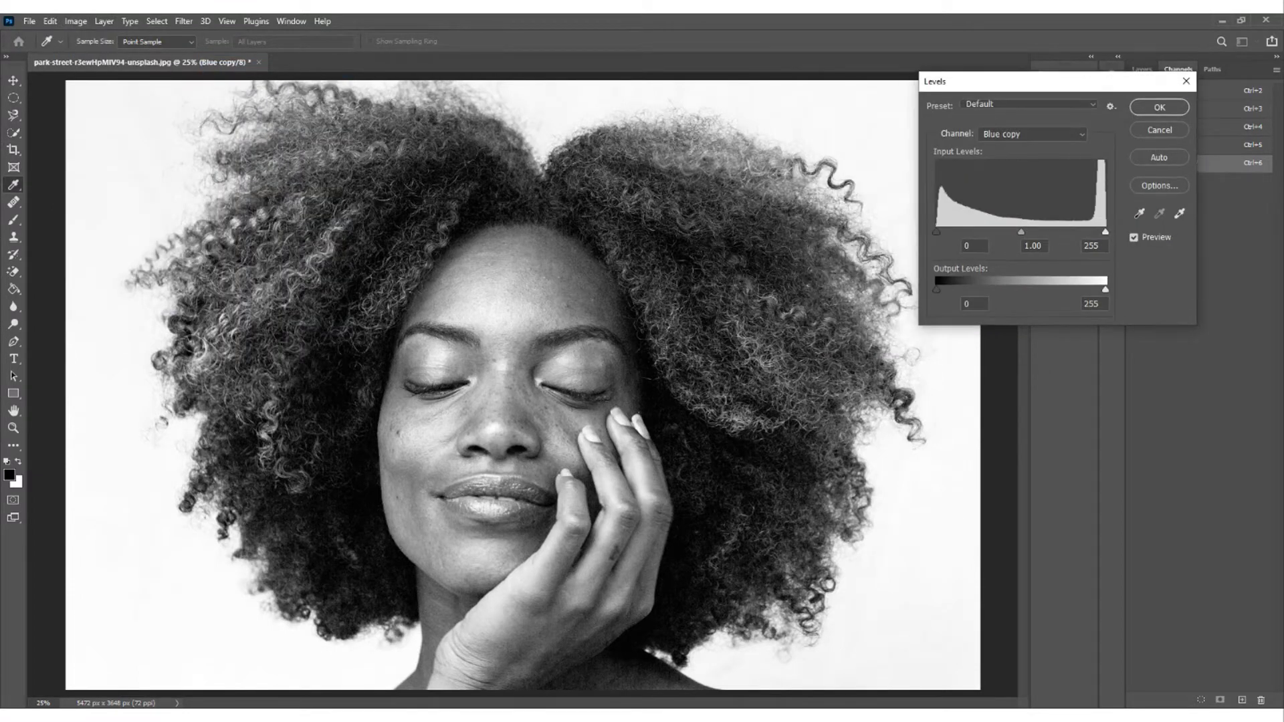
left_click_drag(936, 232, 944, 232)
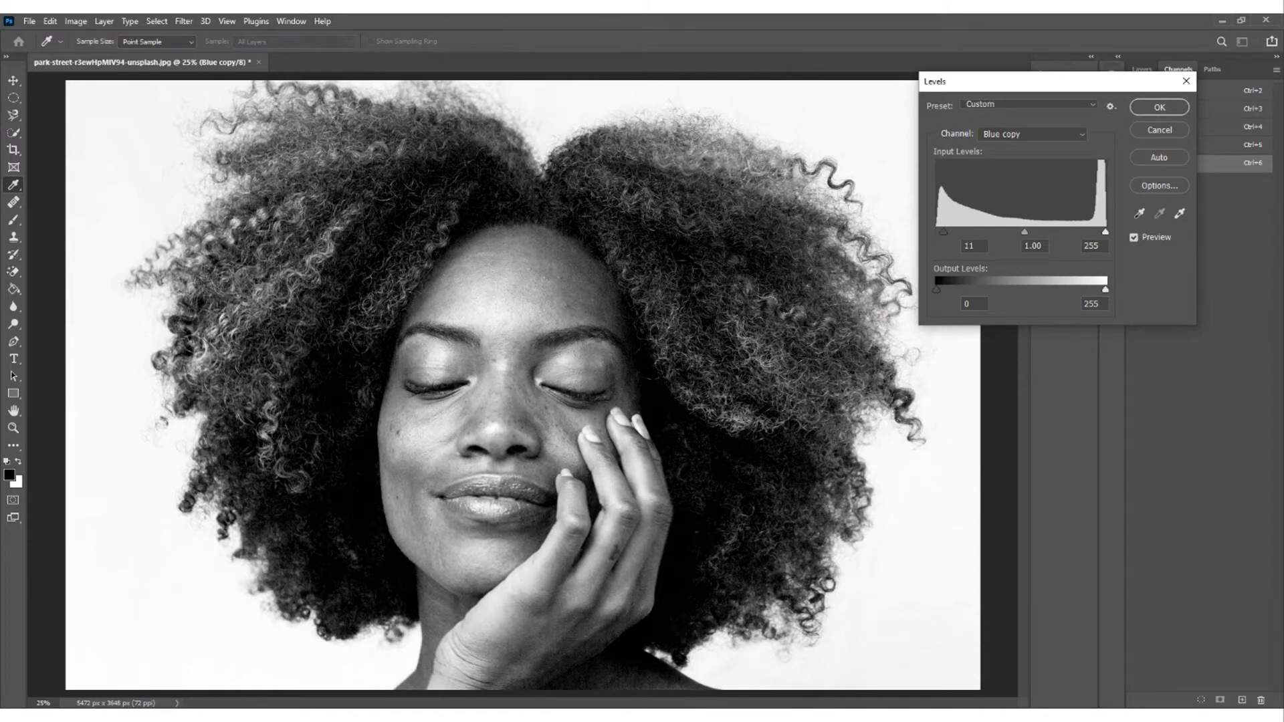
left_click_drag(954, 232, 972, 232)
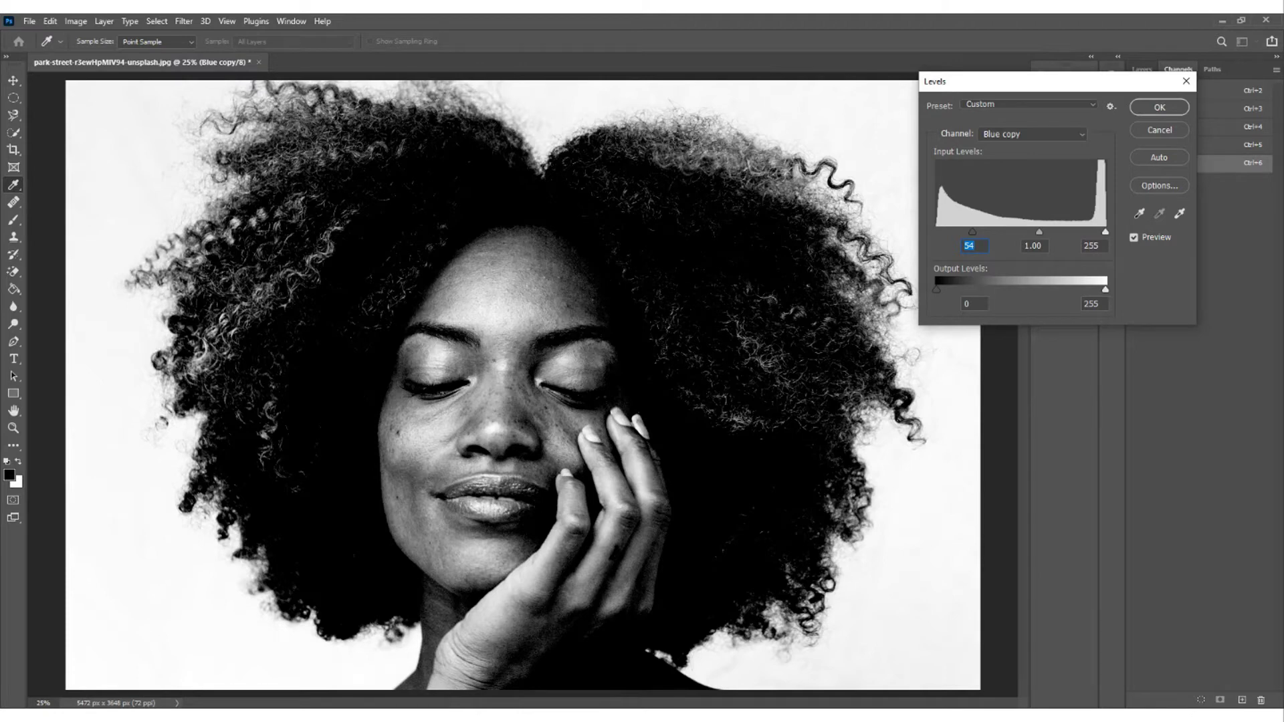
- Raise the black input level of the Blue copy channel step by step to 203
type("110")
key("shift+Up")
key("shift+Up")
key("shift+Up")
key("shift+Up")
key("shift+Up")
key("shift+Up")
key("shift+Up")
key("shift+Up")
key("shift+Up")
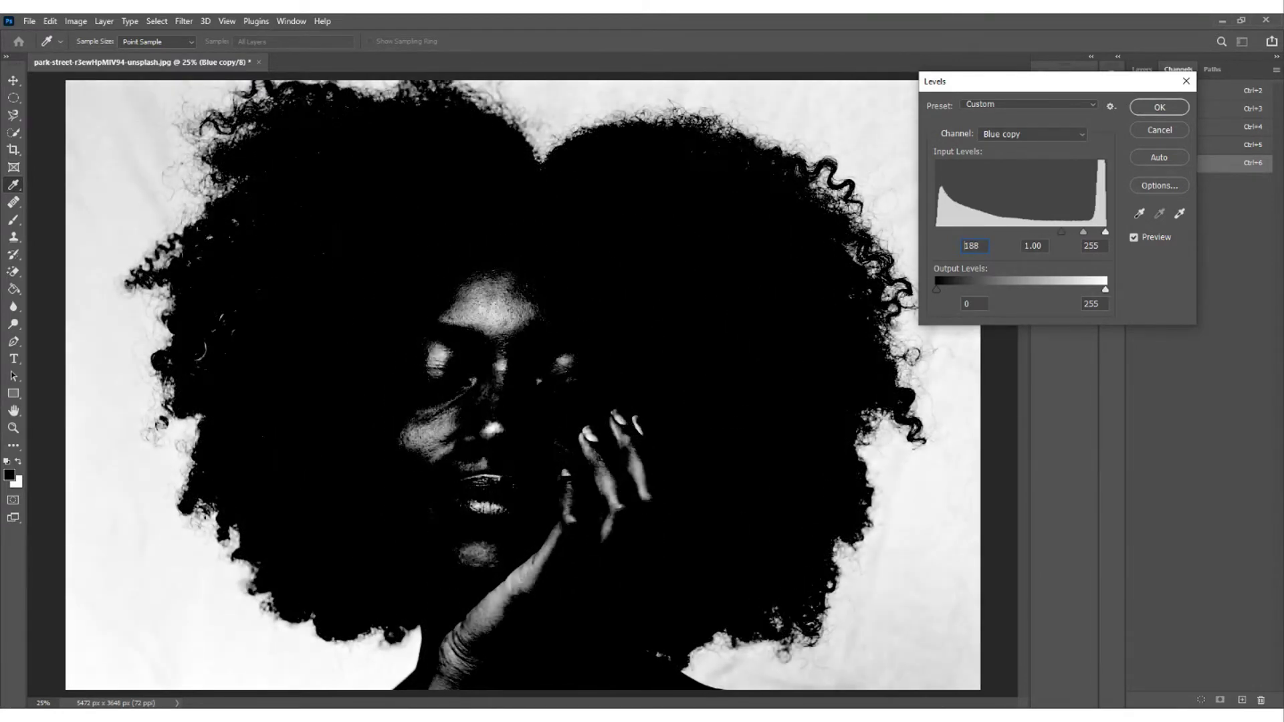
key("Up")
key("Up")
key("Up")
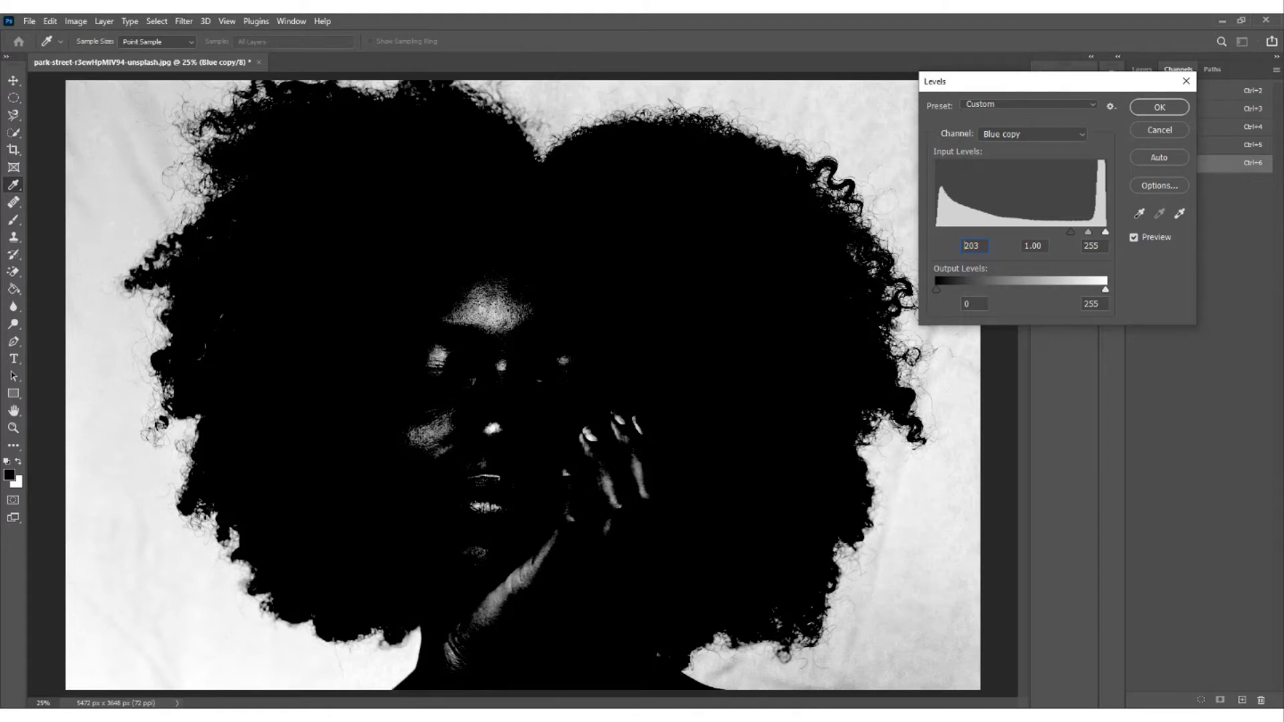
- Set the black input level of the Blue copy channel to 165
type("159")
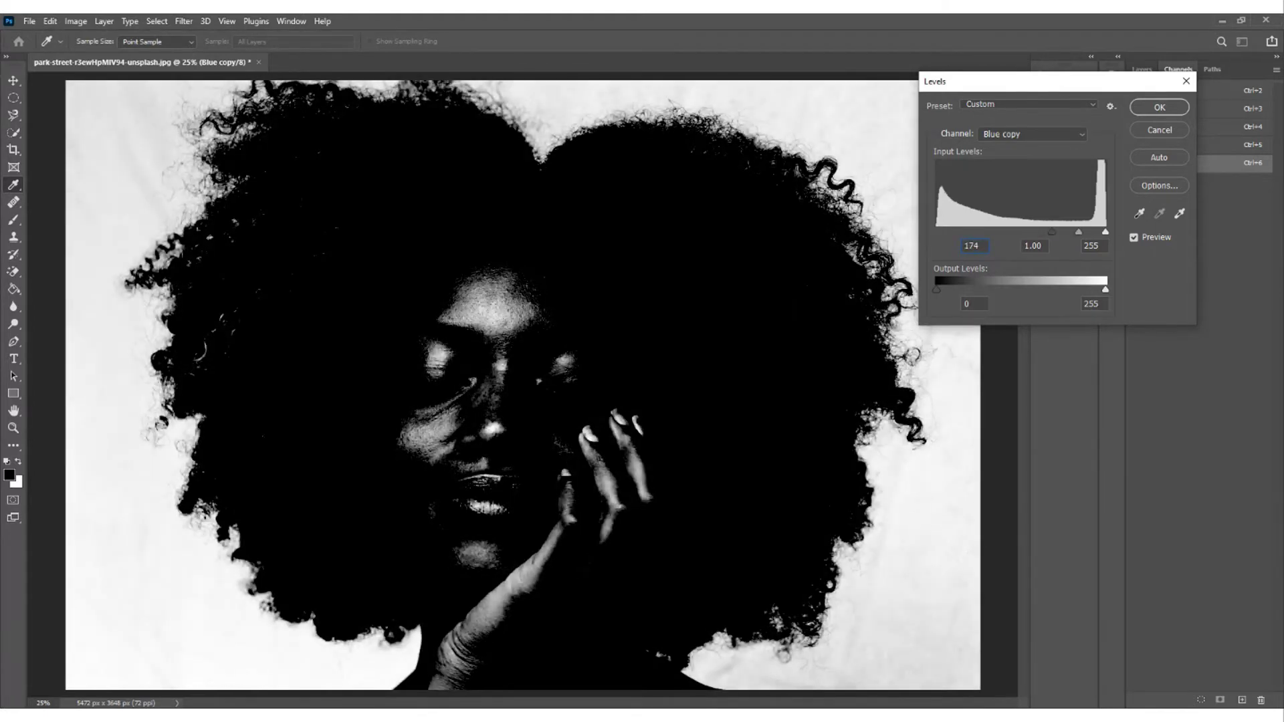
key("Up")
key("Up")
key("Up")
key("Up")
key("Up")
key("Up")
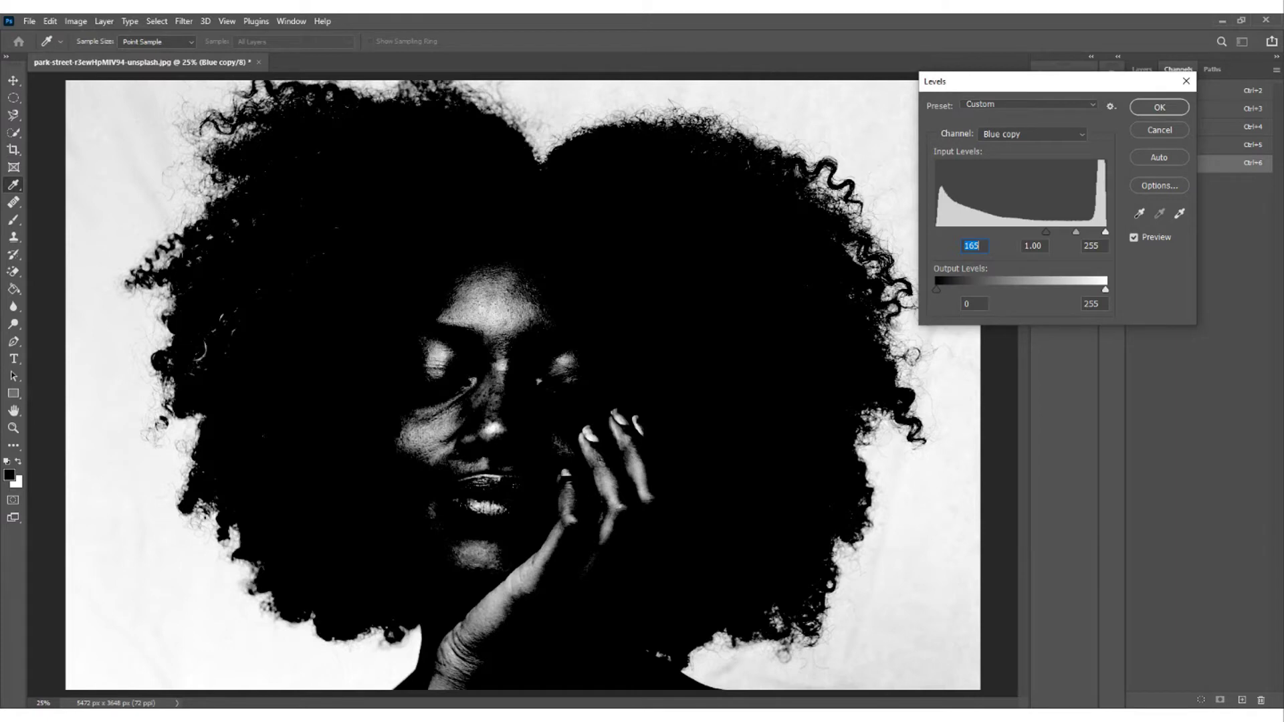
- Set the white input level to 245, fine-tune the black input level and apply the Levels adjustment
left_click_drag(1103, 232, 1099, 232)
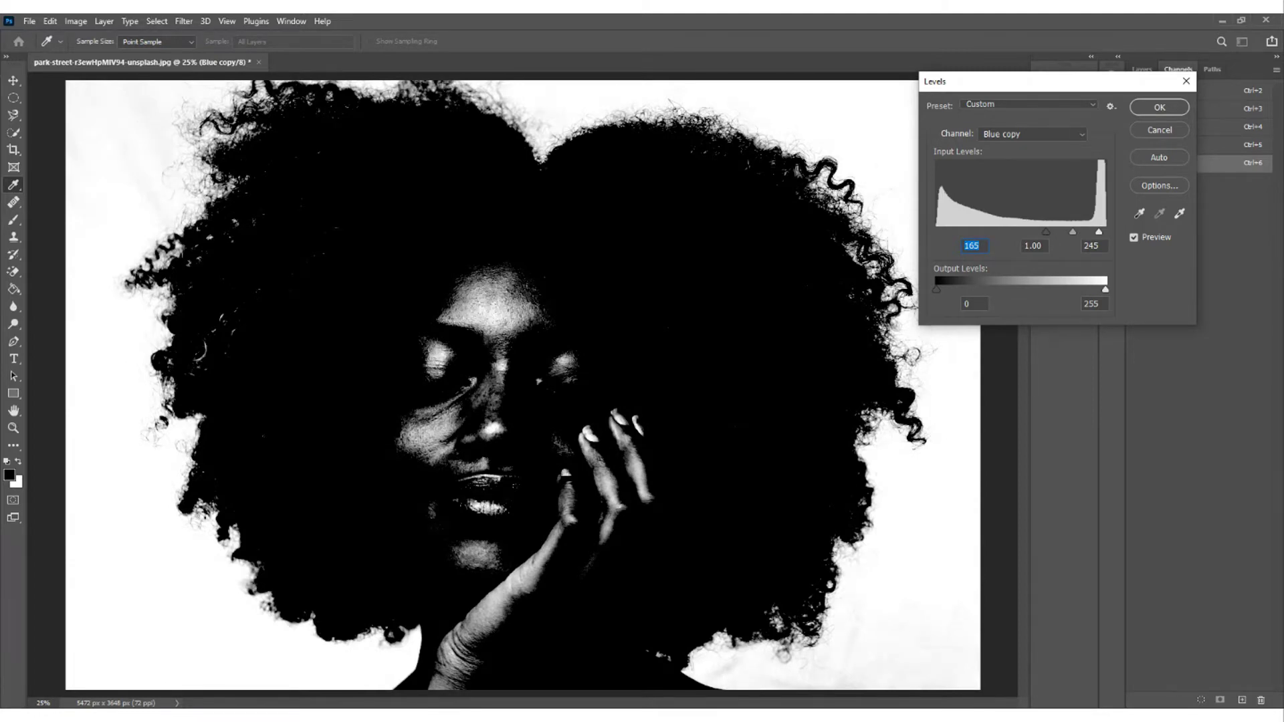
left_click(1090, 246)
key("shift+Tab")
key("shift+Tab")
key("Up")
key("Up")
key("Return")
key("w")
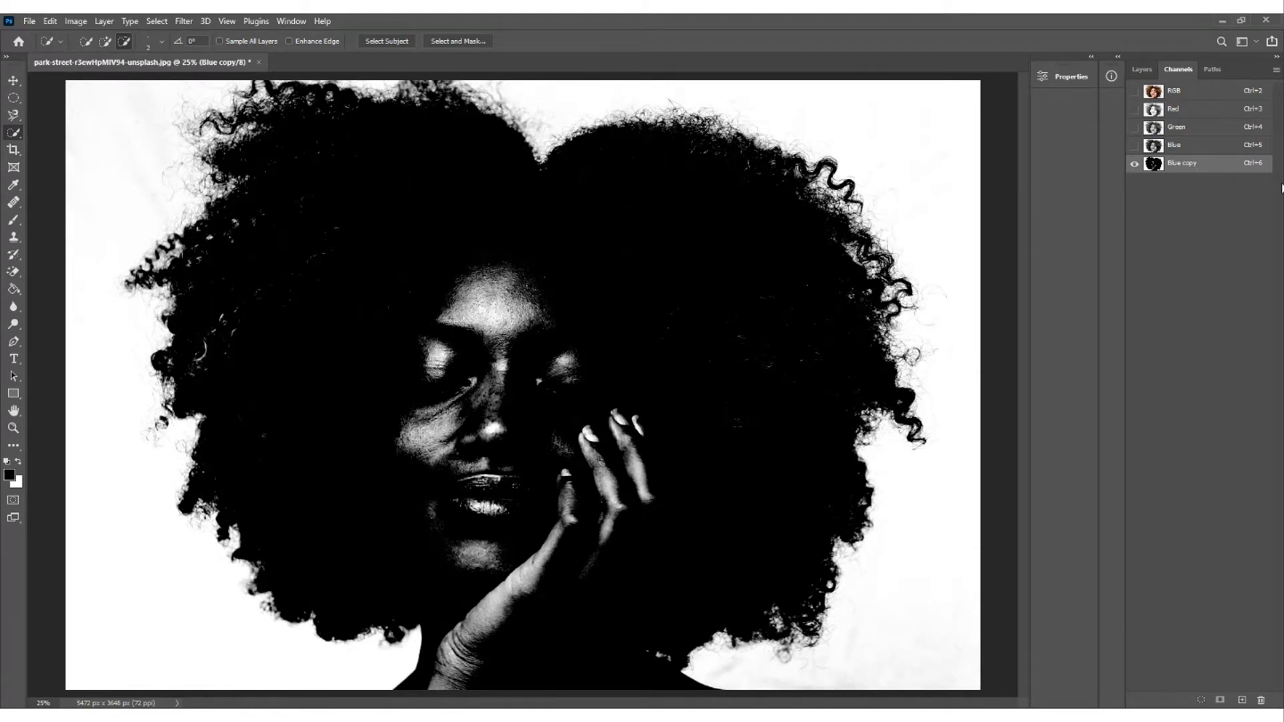
- Load the Blue copy channel as a selection and switch back to the RGB composite
left_click(1177, 170, "ctrl")
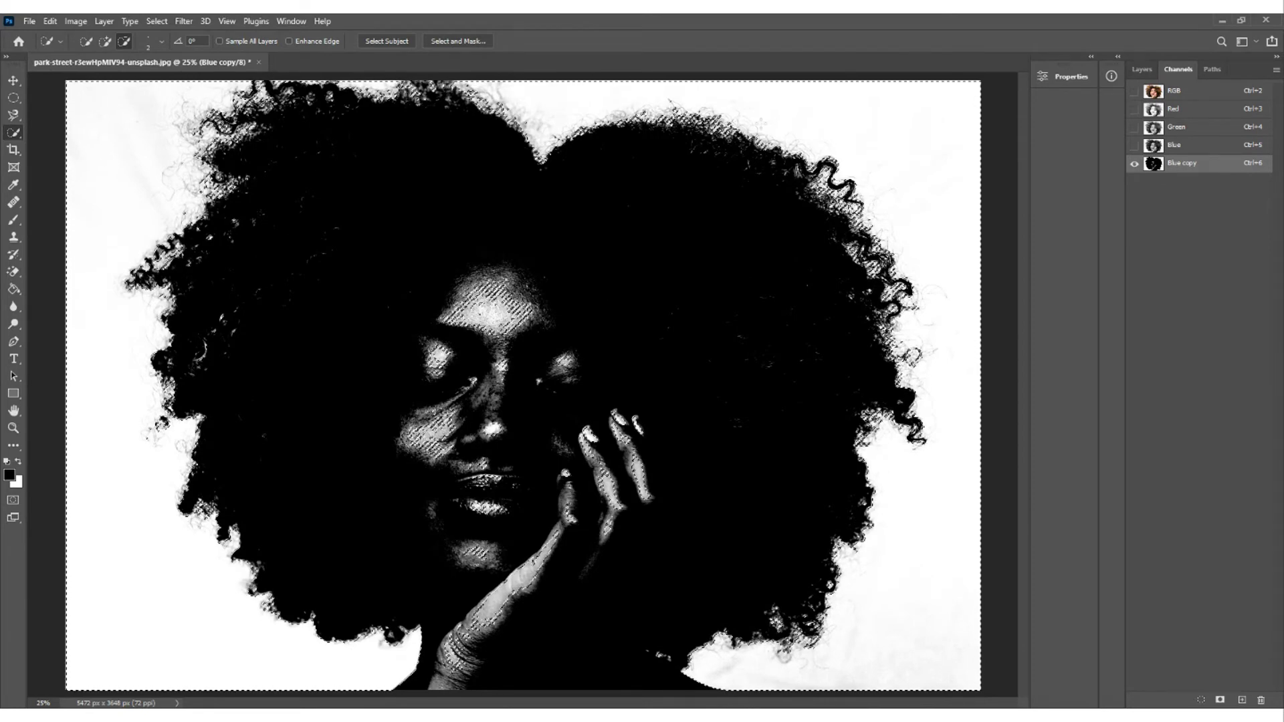
left_click(1197, 93)
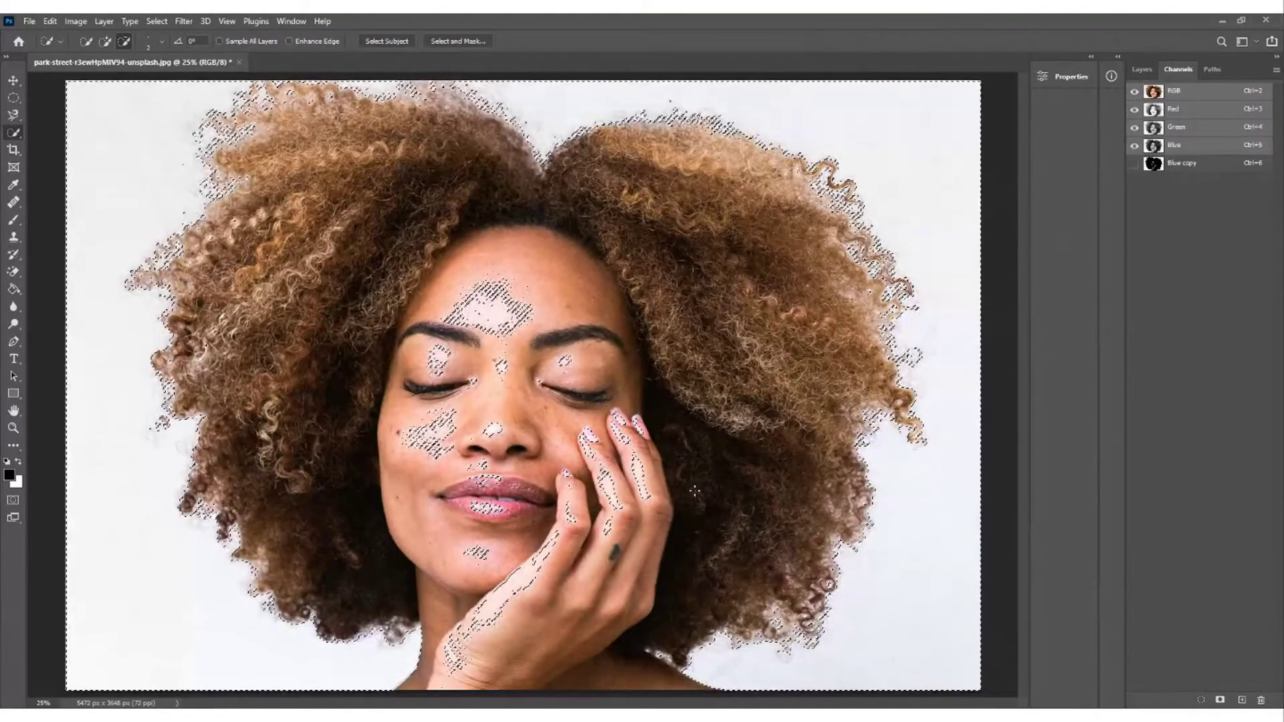
- Add a layer mask to the Background layer from the selection and invert the mask
left_click(1141, 69)
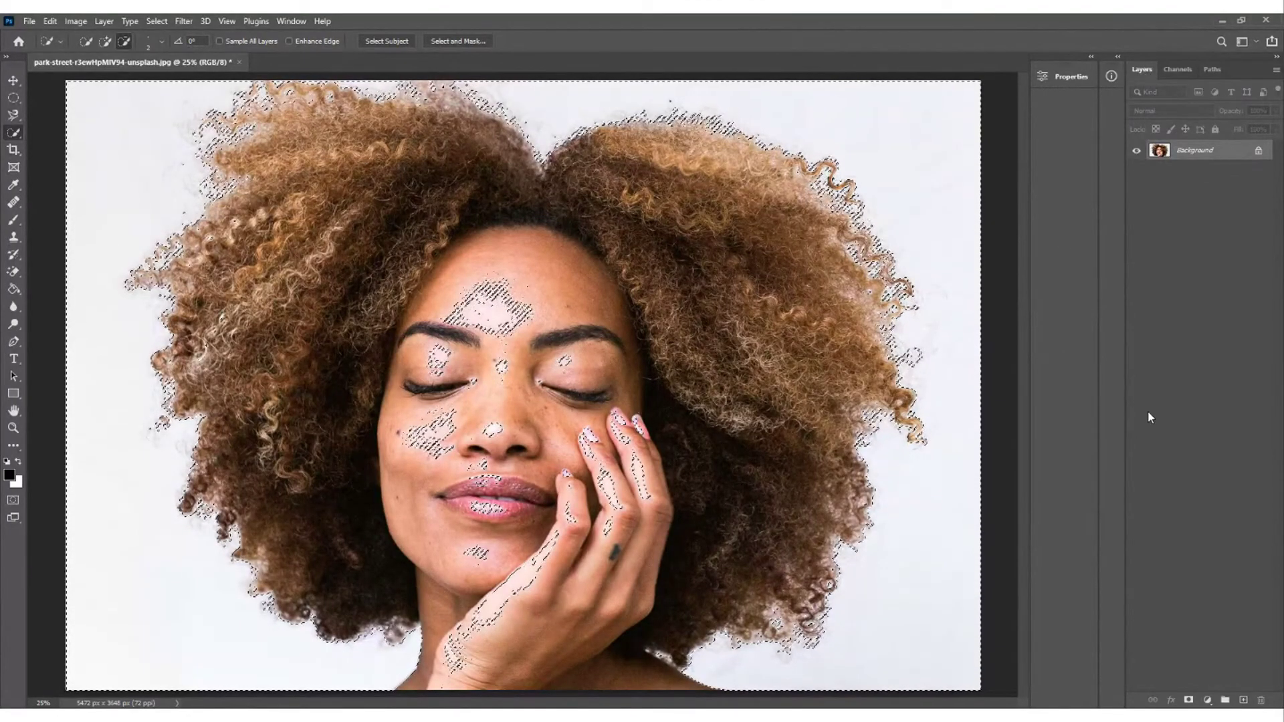
left_click(1188, 700)
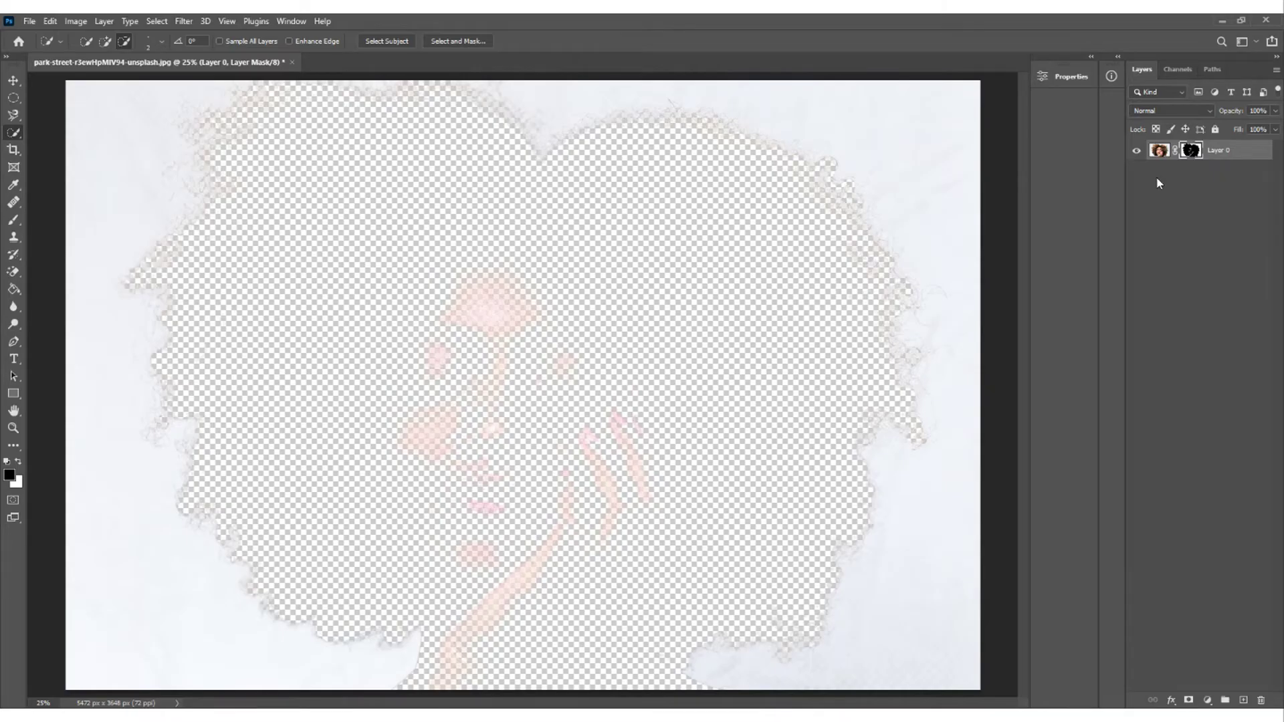
key("ctrl+i")
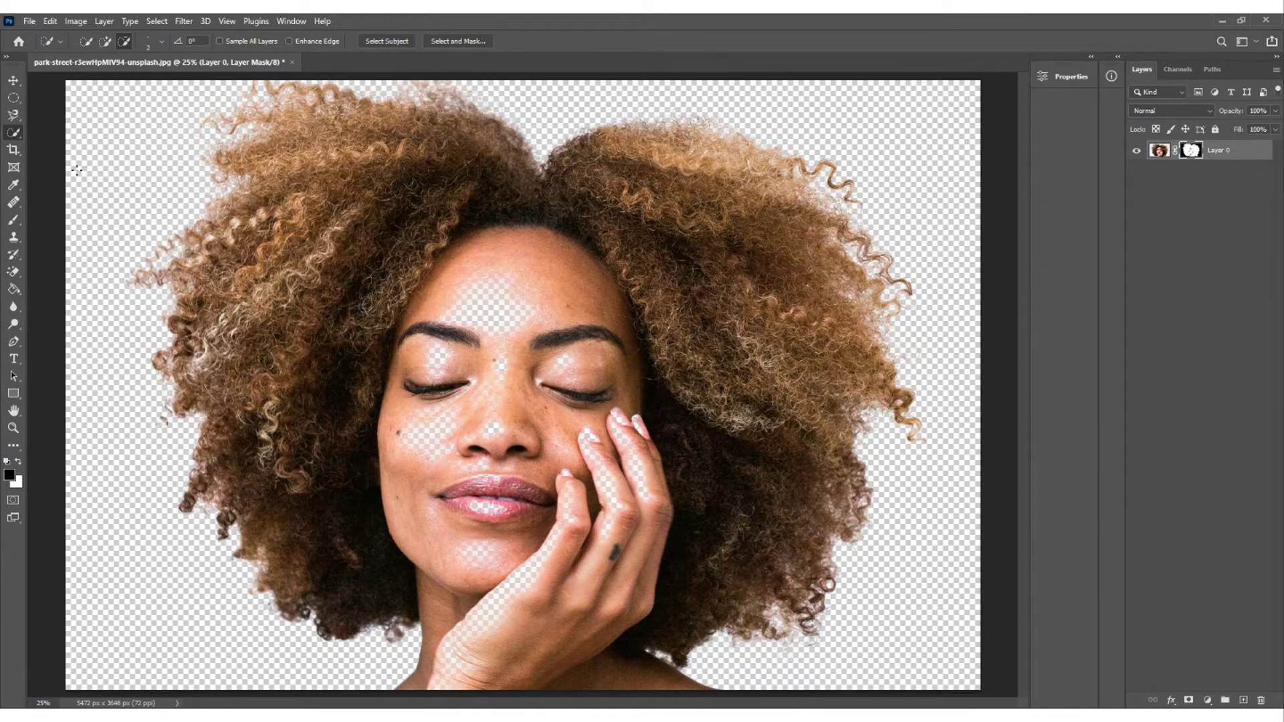
- Choose the Brush tool with a 500 px round tip at 100% hardness for painting on the layer mask
key("b")
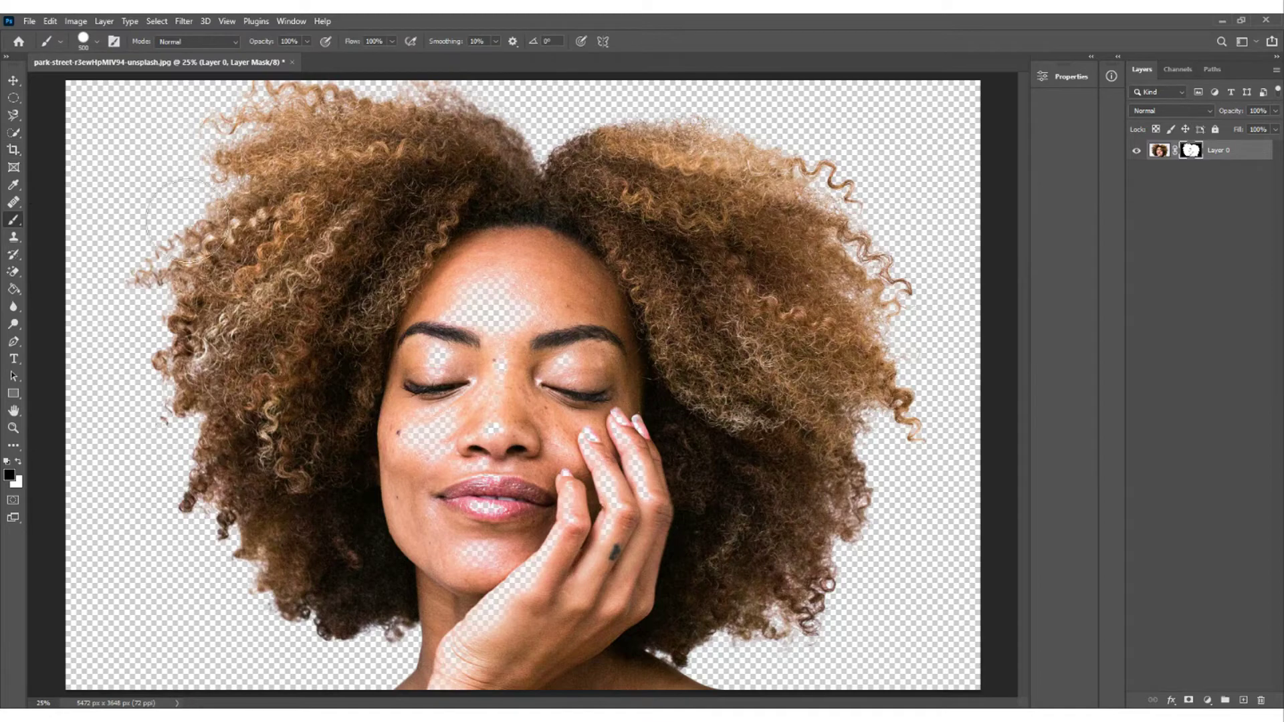
right_click(13, 220)
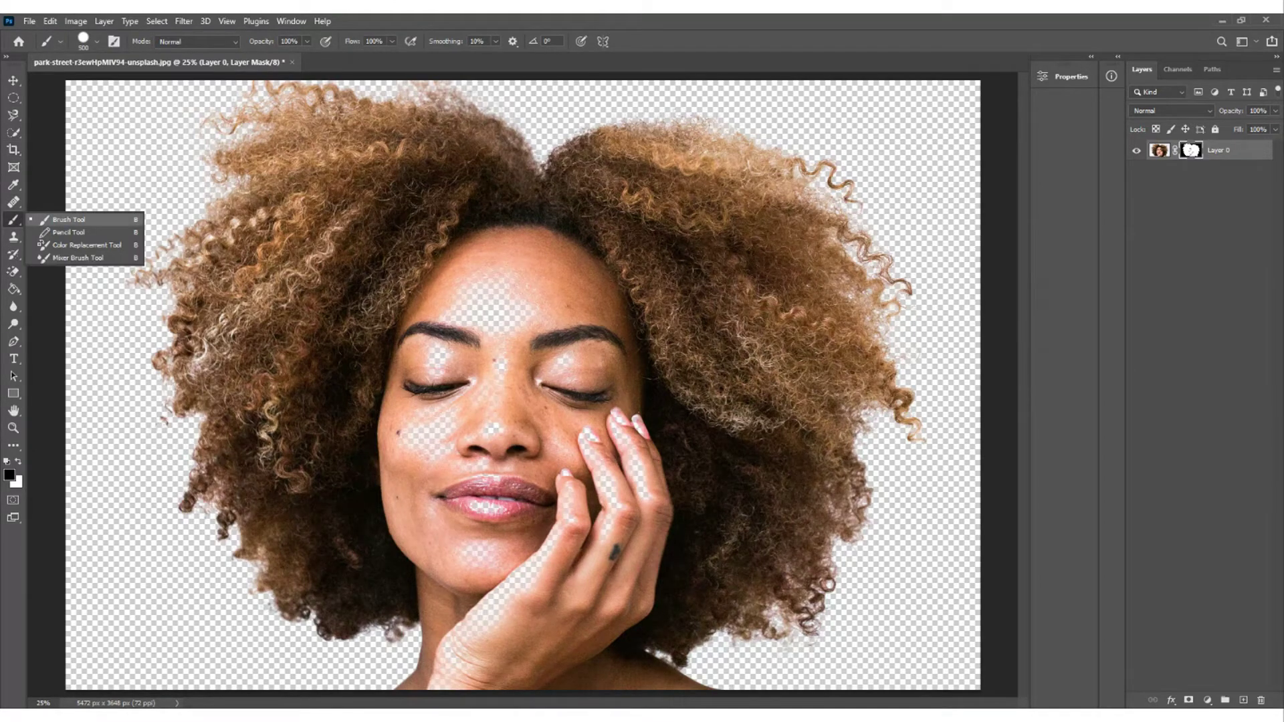
left_click(69, 219)
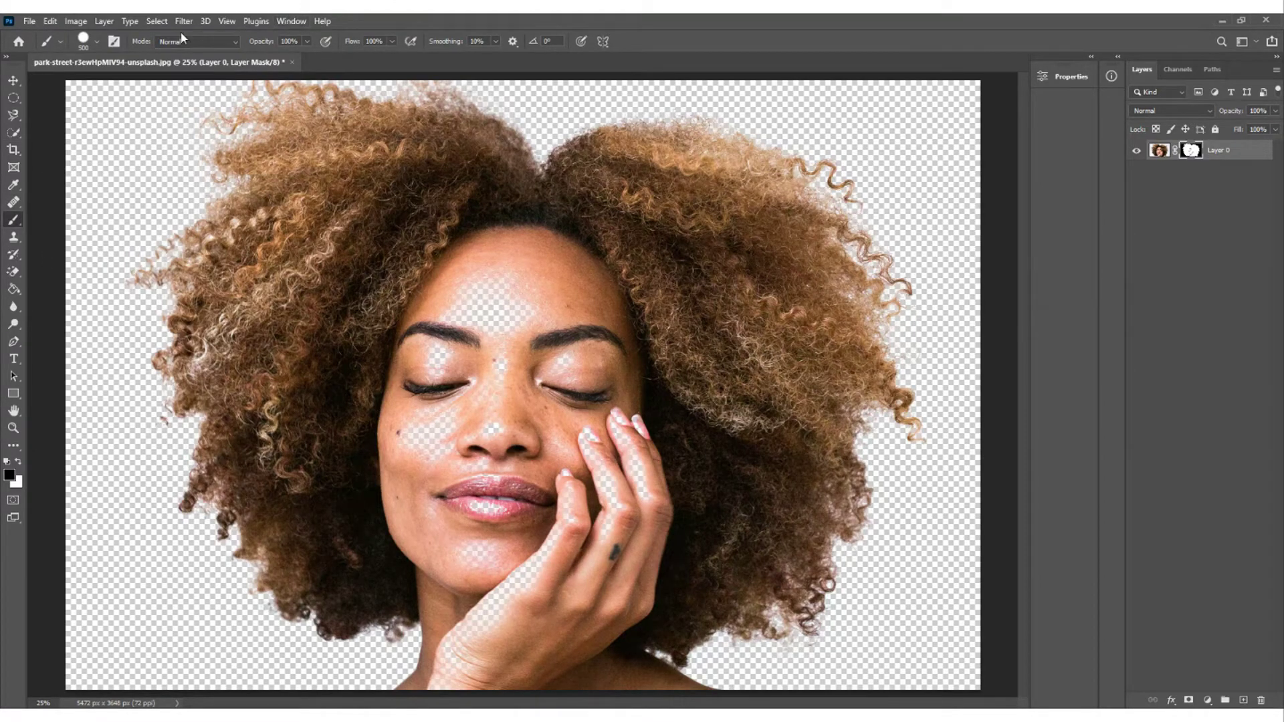
left_click(96, 41)
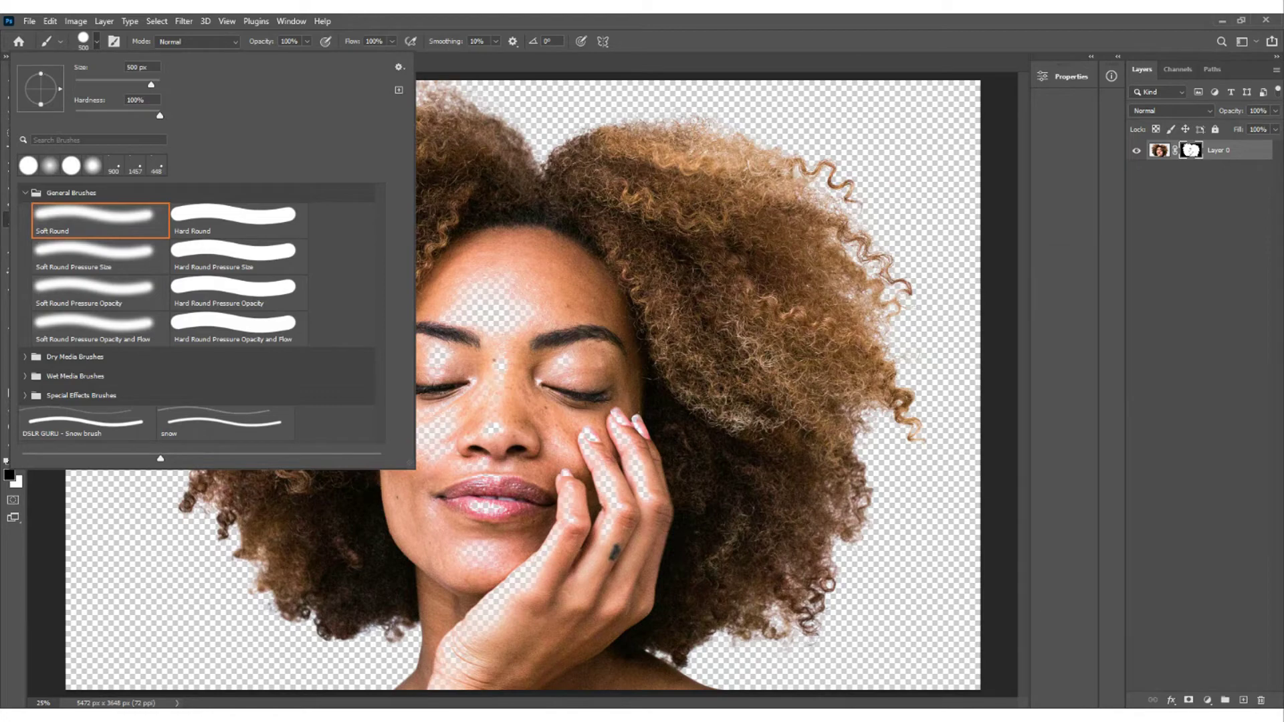
left_click(135, 100)
left_click(393, 23)
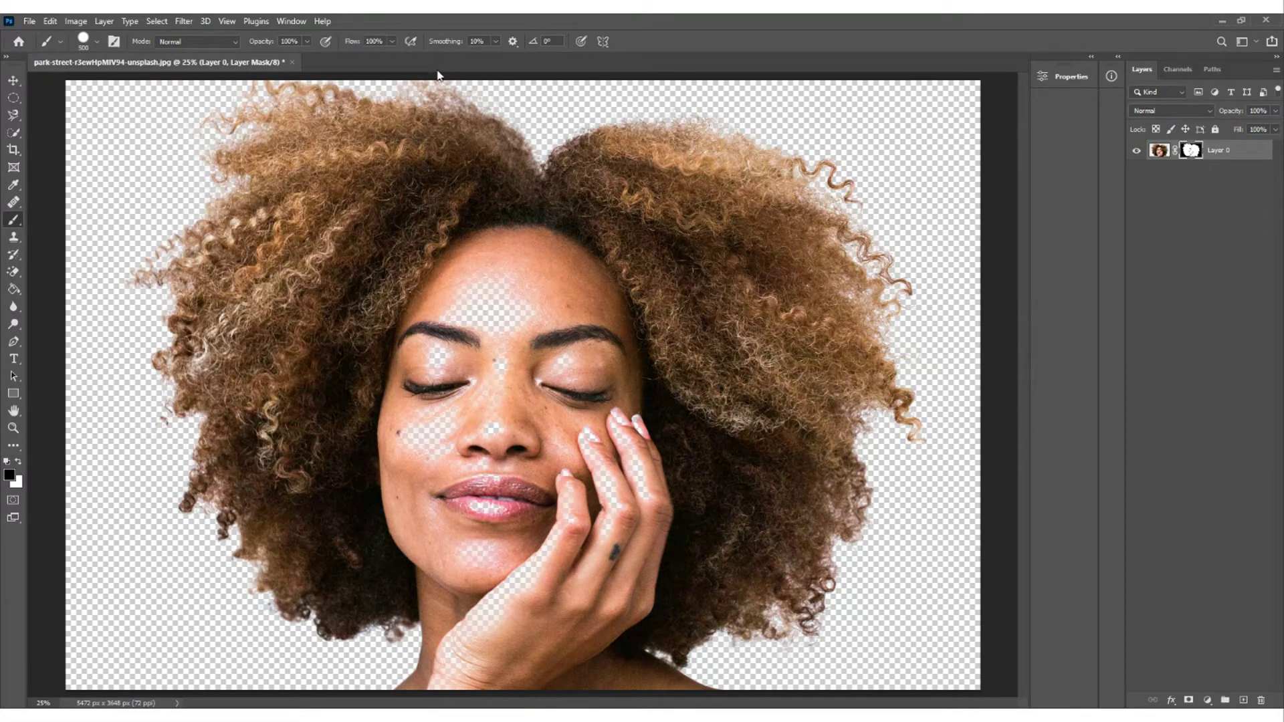
- Undo the black test dab on the forehead, then paint white on the mask over the semi-transparent areas of the face
left_click(546, 319)
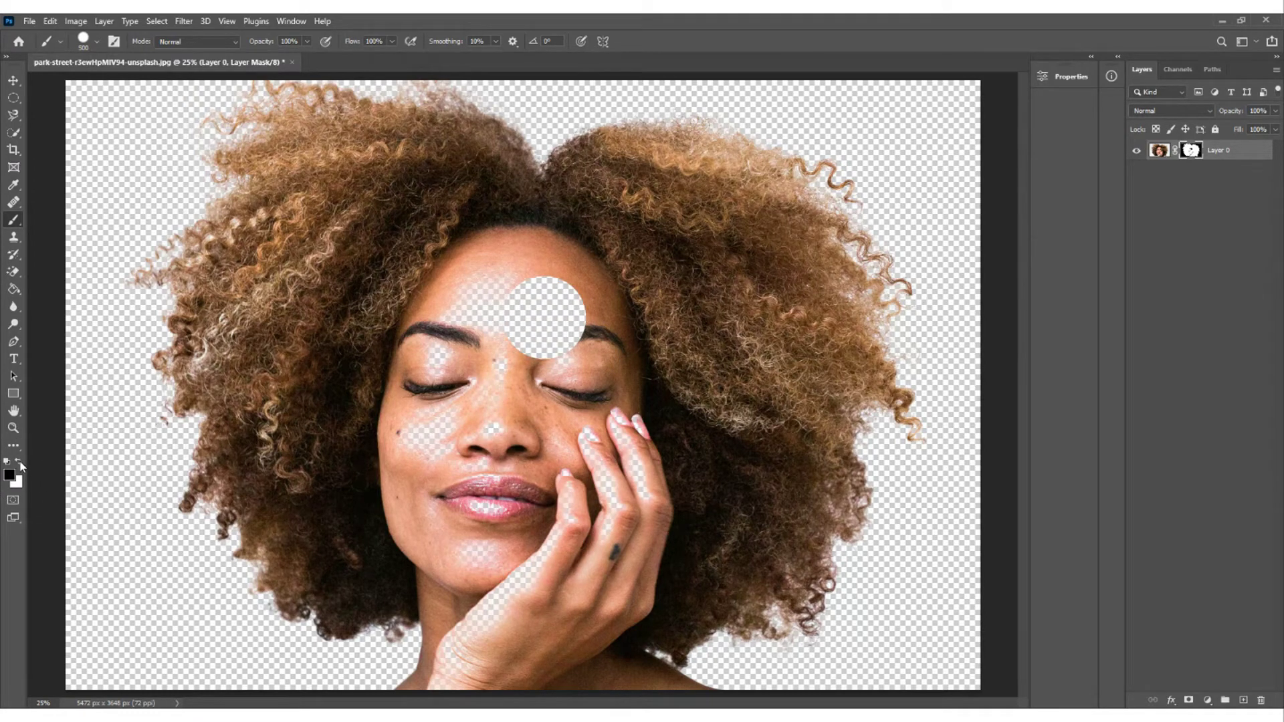
key("ctrl+z")
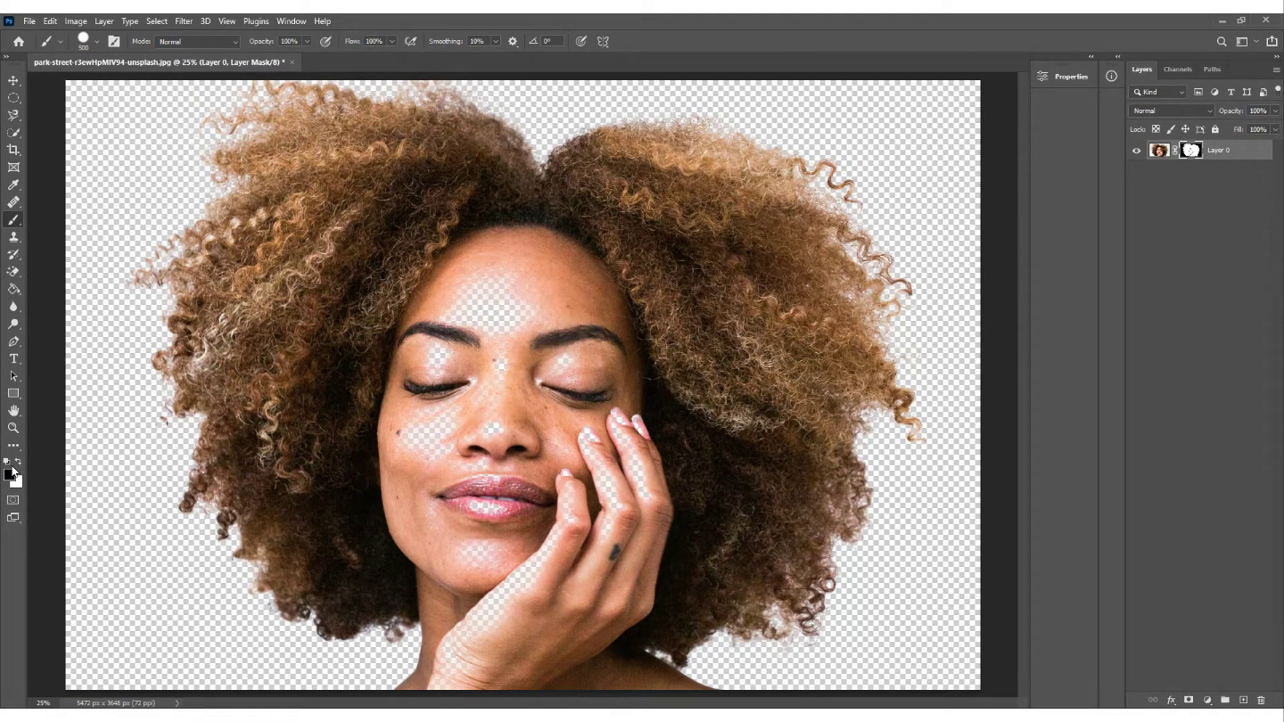
left_click(19, 463)
mouse_move(501, 295)
left_mouse_down()
mouse_move(517, 320)
mouse_move(471, 335)
mouse_move(522, 291)
mouse_move(502, 395)
mouse_move(529, 377)
mouse_move(585, 397)
mouse_move(558, 408)
mouse_move(445, 371)
mouse_move(440, 462)
mouse_move(452, 395)
mouse_move(508, 453)
mouse_move(567, 465)
mouse_move(567, 420)
mouse_move(609, 438)
left_mouse_up()
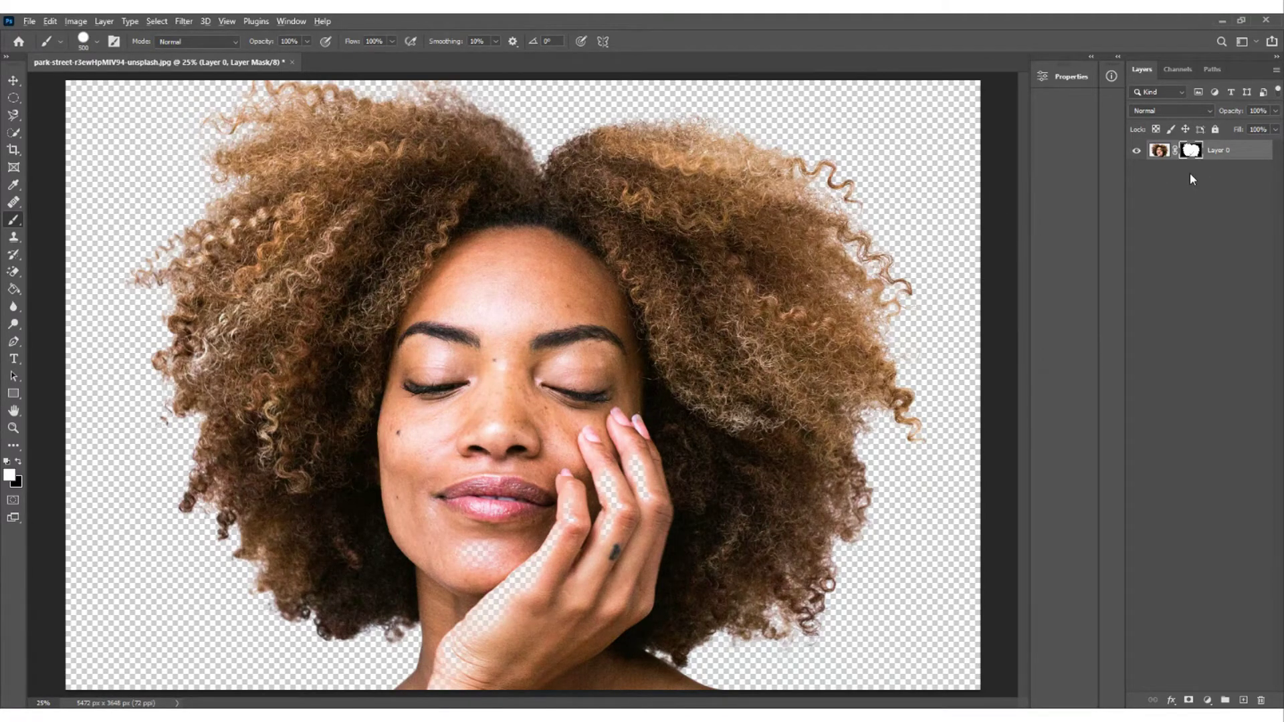
- Display Layer 0's mask alone, paint the remaining grey areas of the chin, fingers and hand white, and return to the image
left_click(1191, 150, "alt")
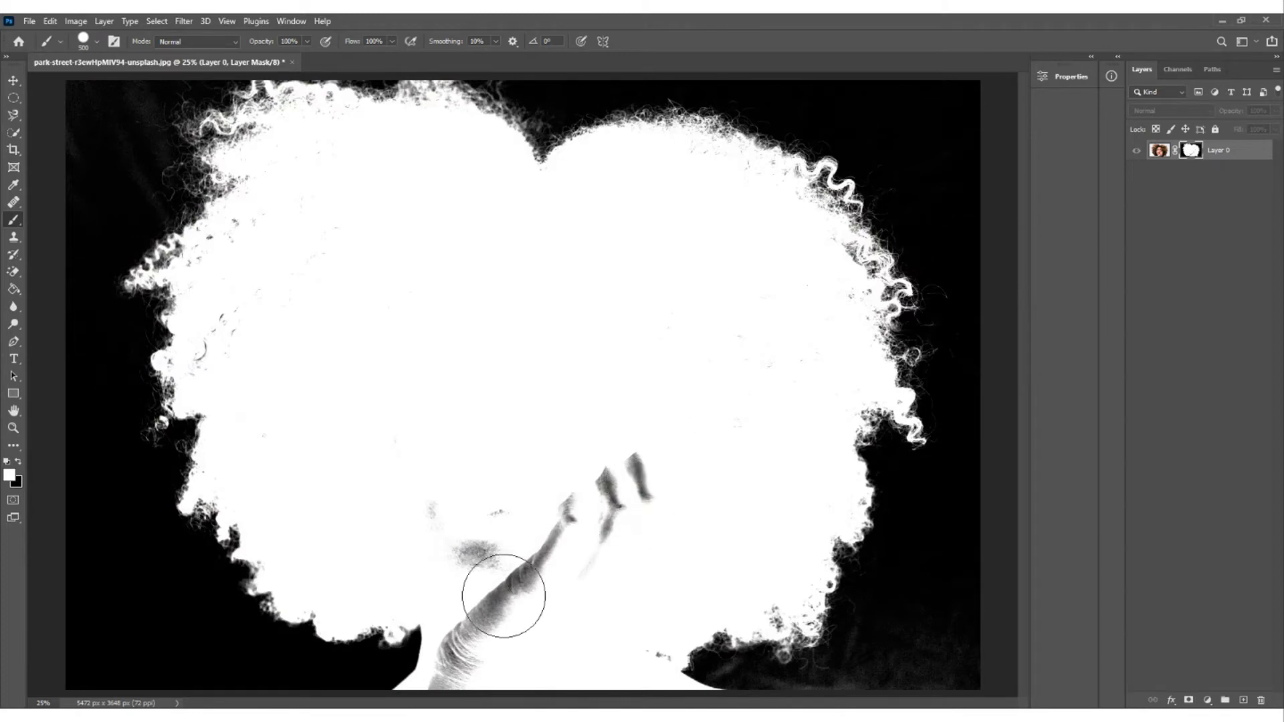
mouse_move(648, 433)
left_mouse_down()
mouse_move(619, 499)
mouse_move(566, 539)
left_mouse_up()
mouse_move(485, 514)
left_mouse_down()
mouse_move(515, 596)
mouse_move(459, 665)
mouse_move(474, 668)
left_mouse_up()
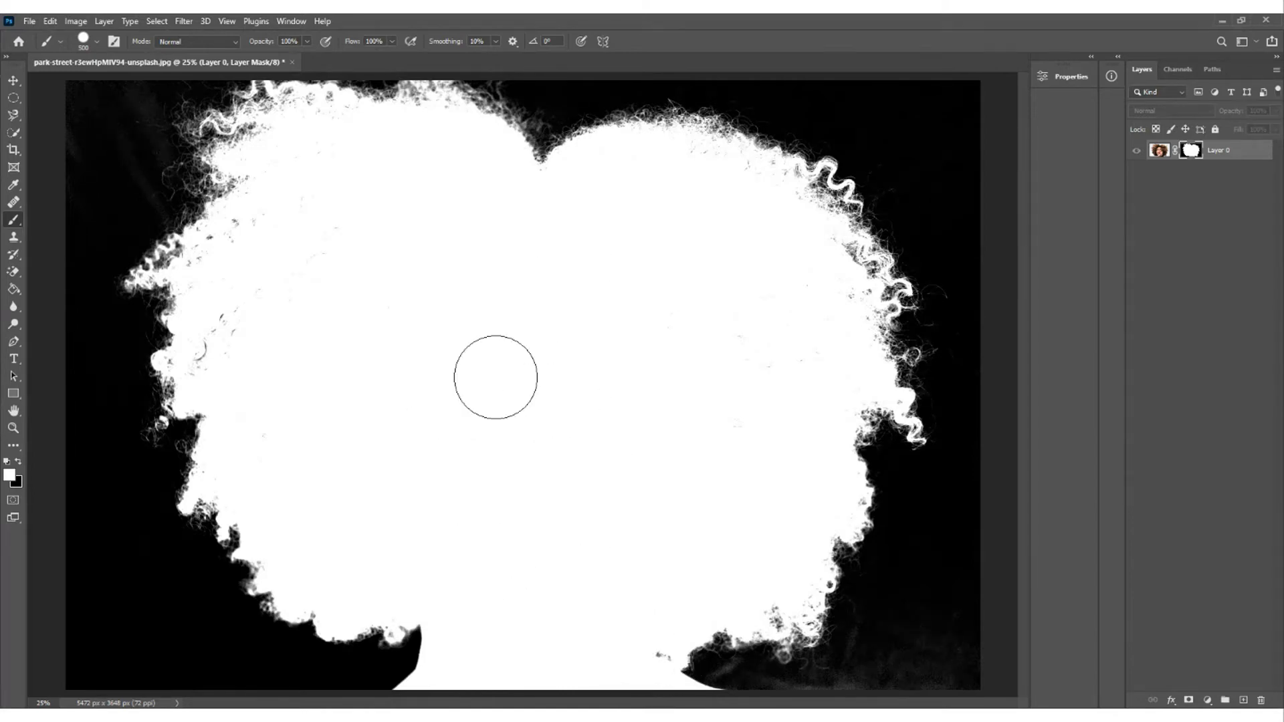
left_click(1191, 151, "alt")
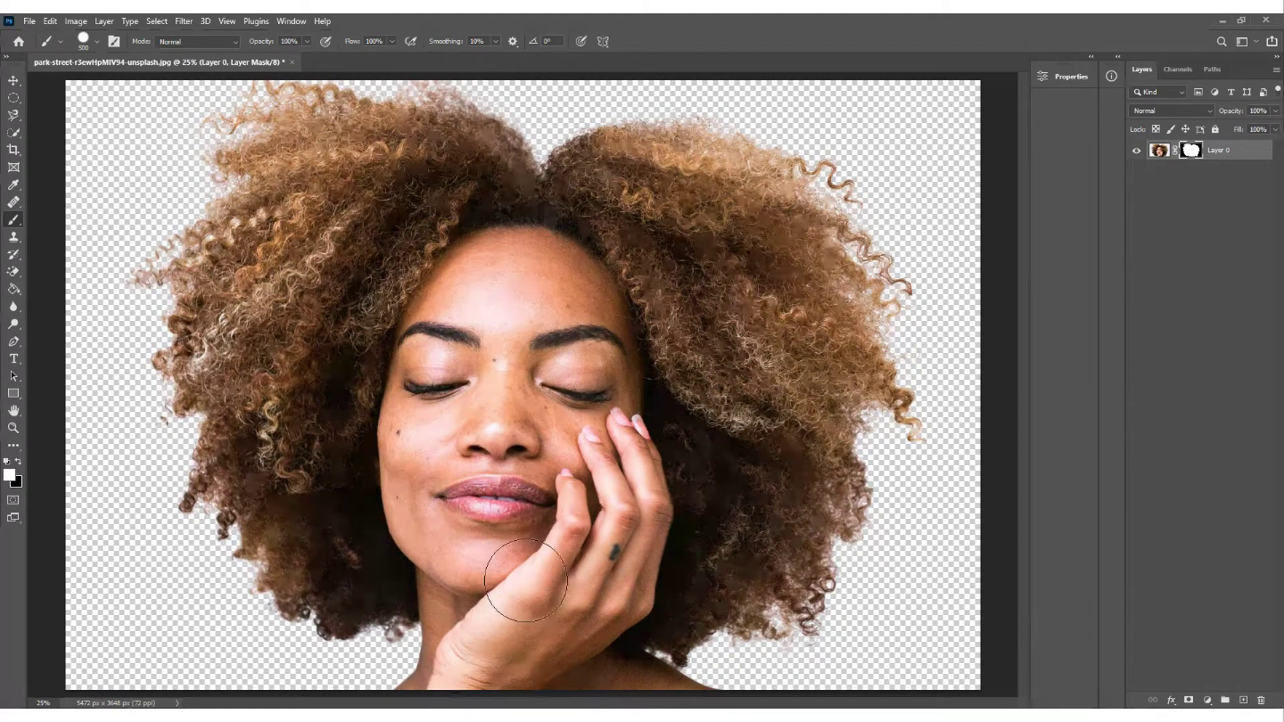
- Compare the cleaned layer mask with the cutout and set the foreground colour to black
left_click(1196, 156, "alt")
left_click(1195, 156, "alt")
left_click(1196, 156, "alt")
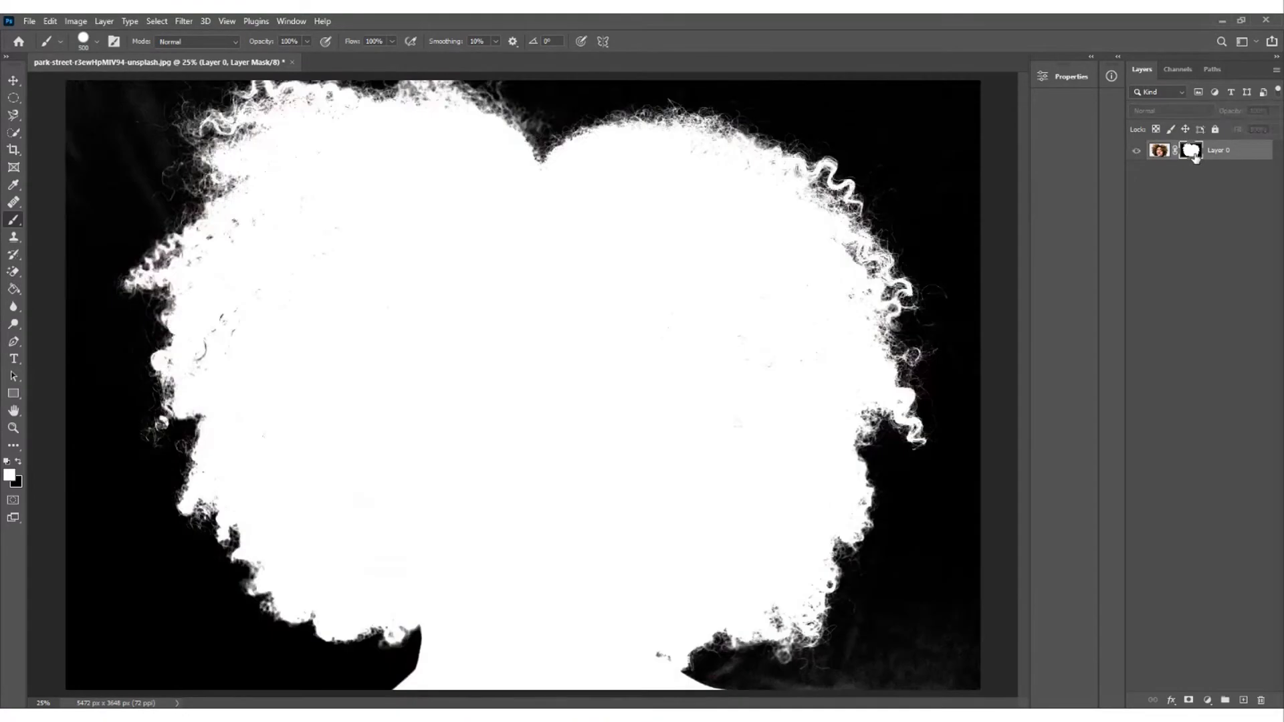
left_click(1195, 155, "alt")
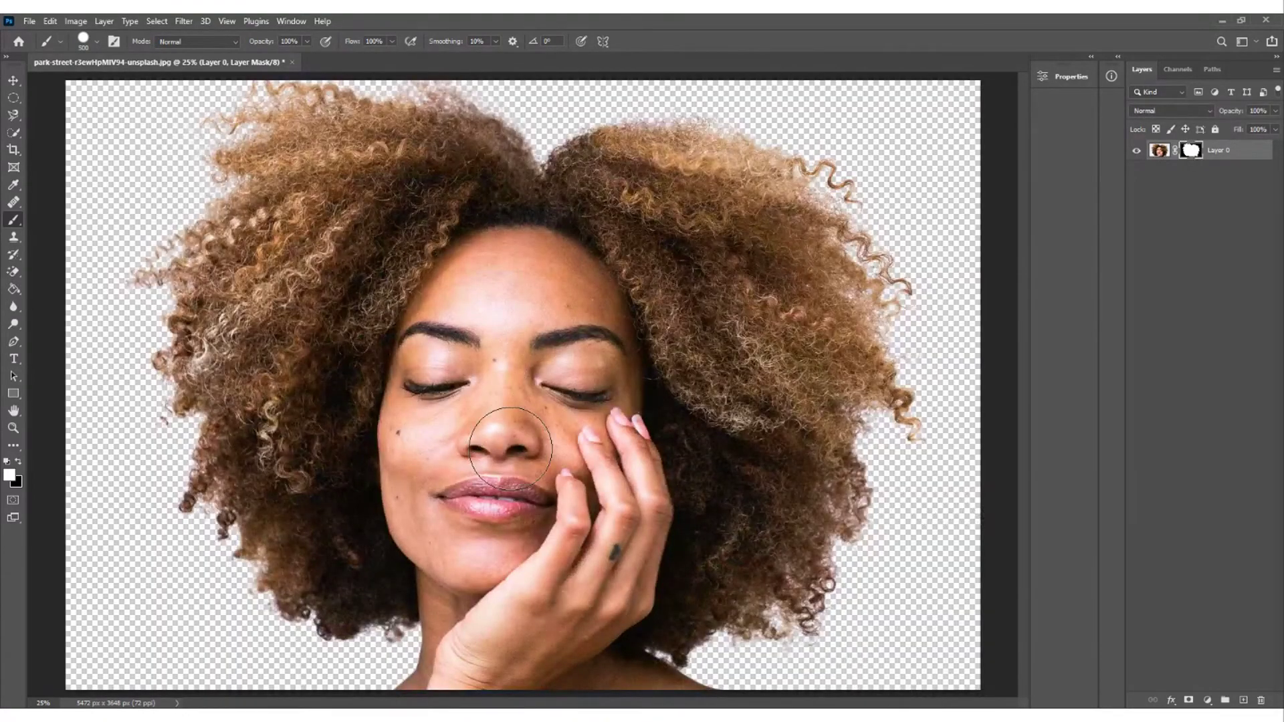
left_click(18, 462)
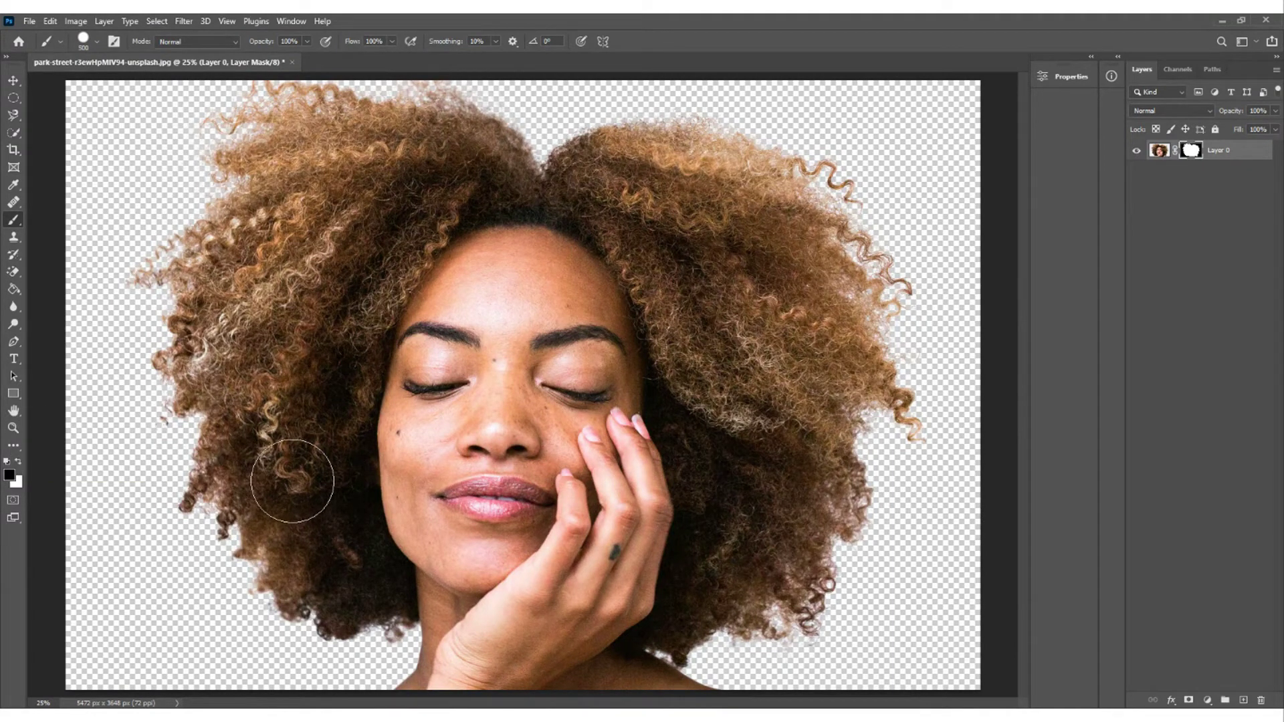
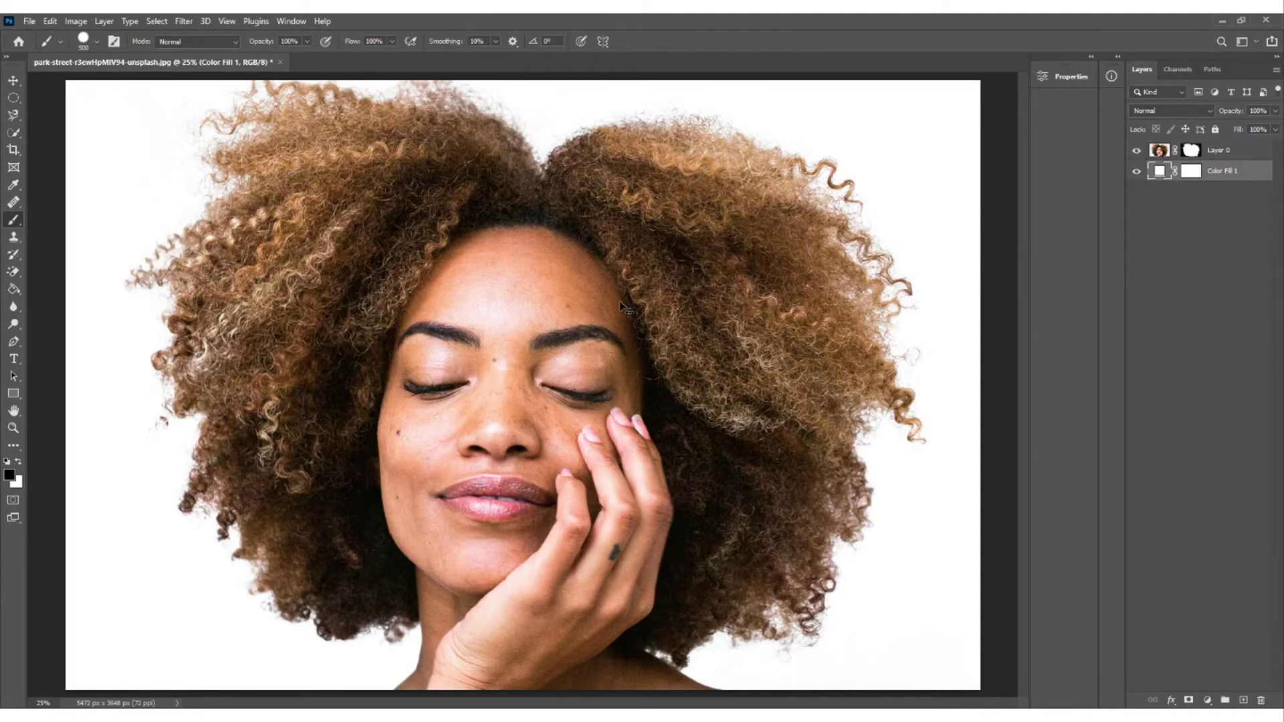
- Examine the hair edges all around the cutout against the white Color Fill background at 66.67% zoom
key("ctrl+plus")
key("ctrl+plus")
key("ctrl+plus")
scroll(334, 224, "right", 10)
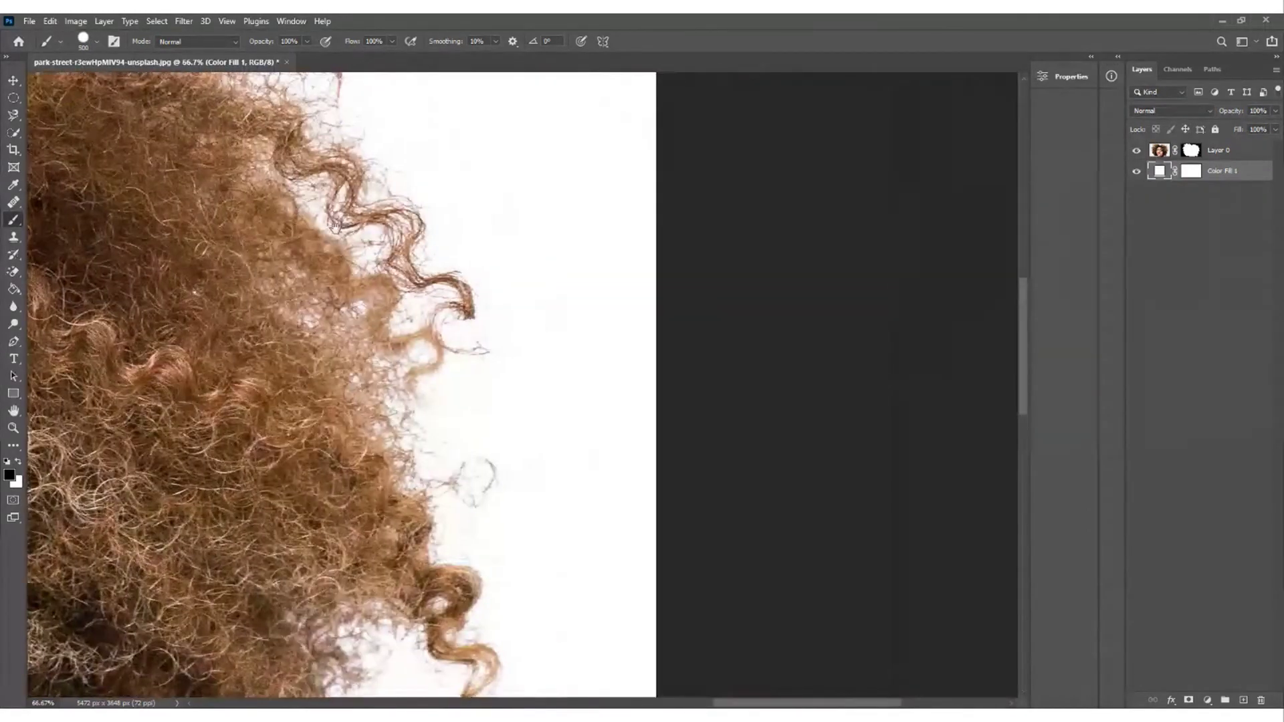
left_click_drag(334, 224, 409, 301)
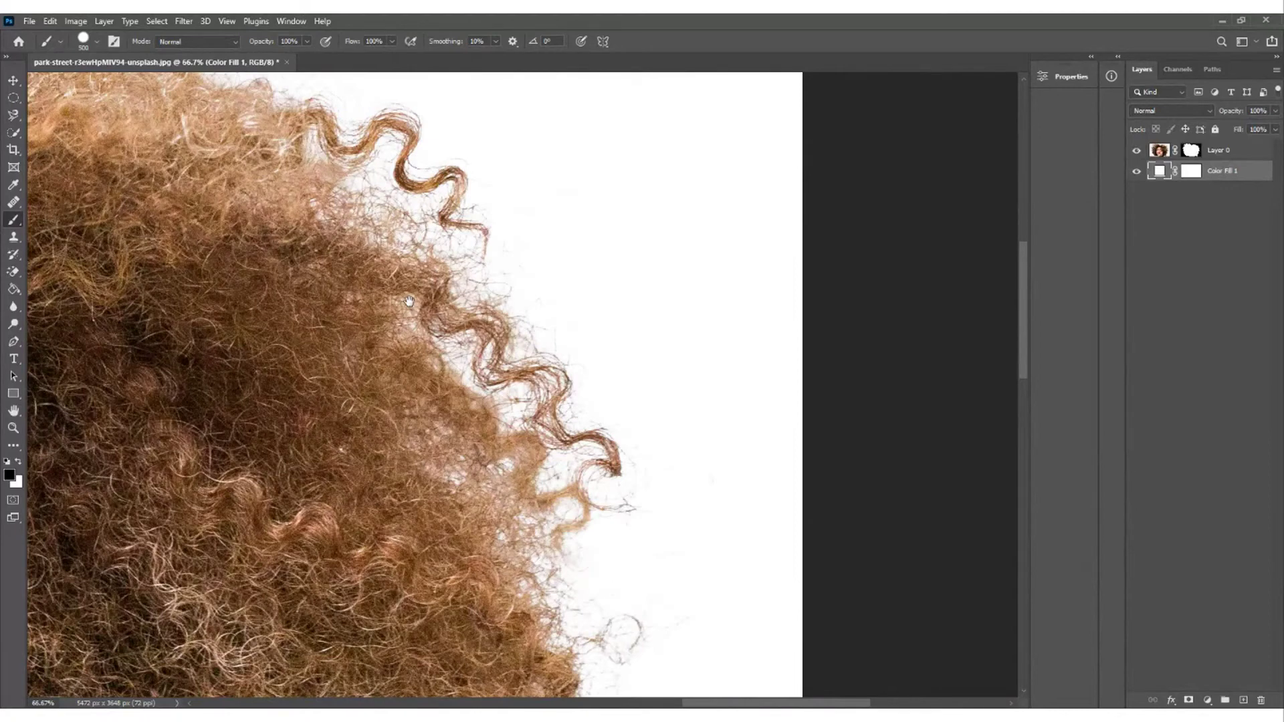
left_click_drag(409, 301, 385, 94)
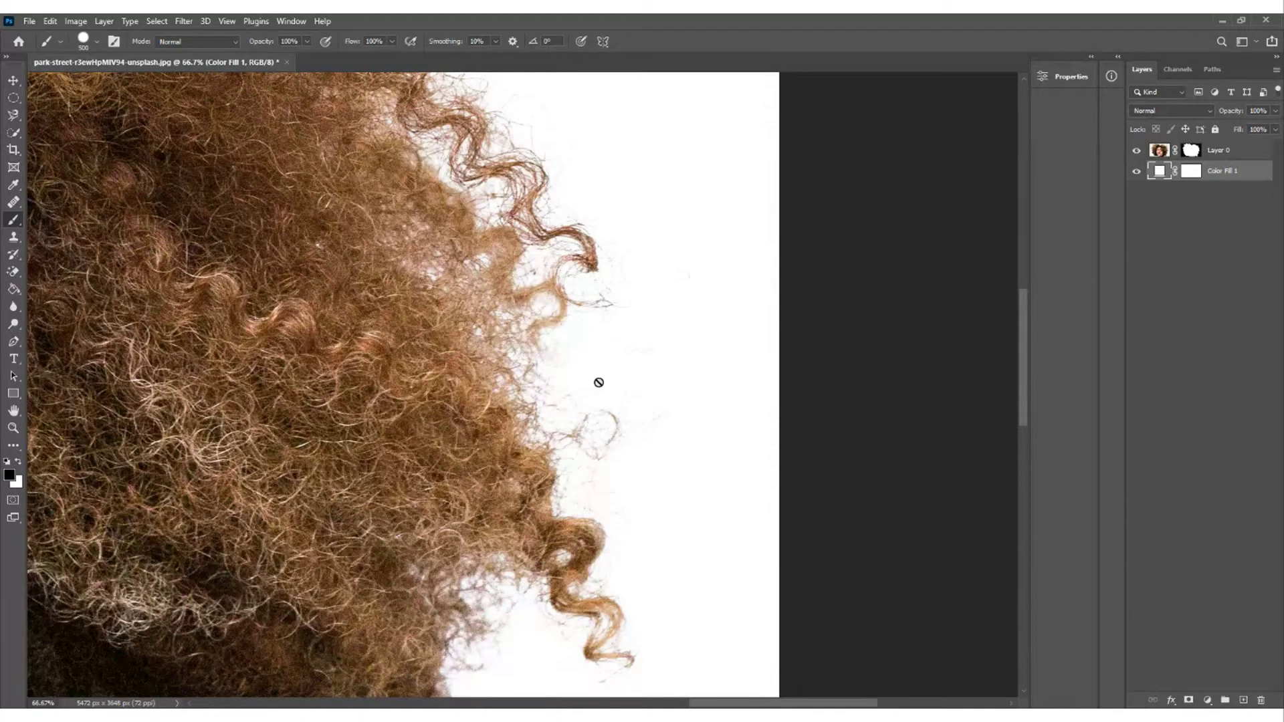
left_click_drag(599, 382, 541, 228)
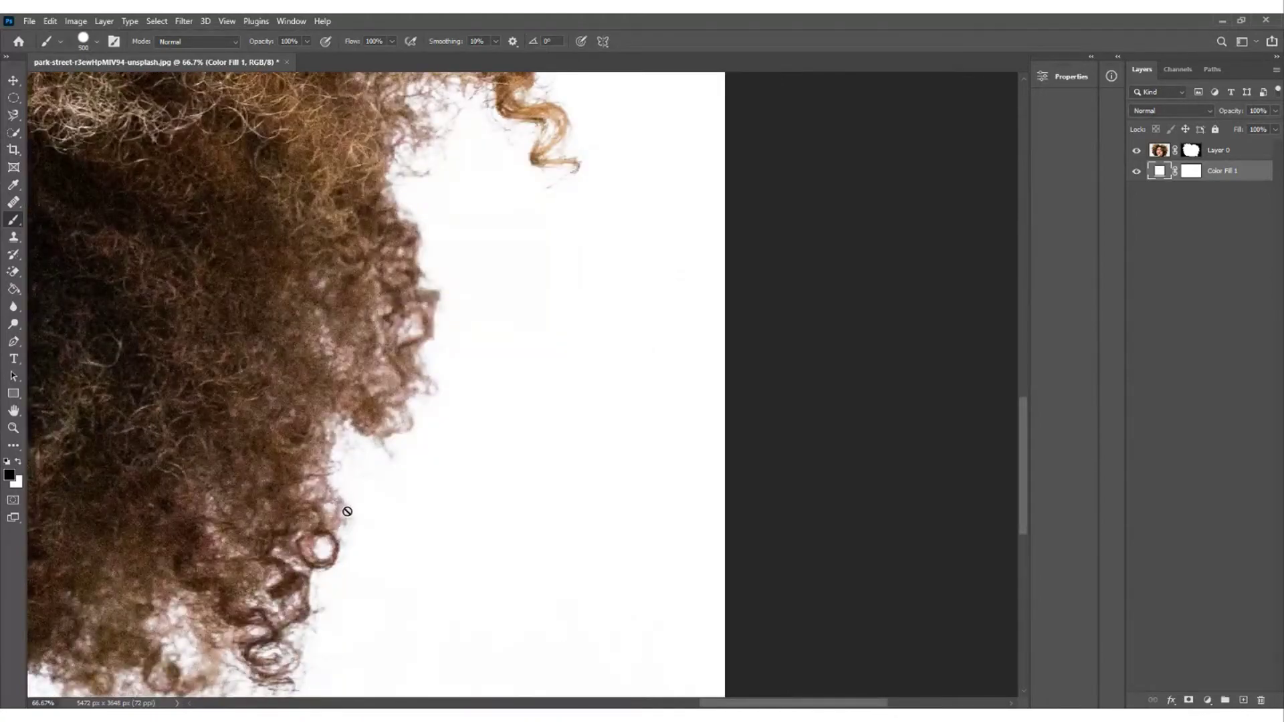
left_click_drag(321, 622, 454, 311)
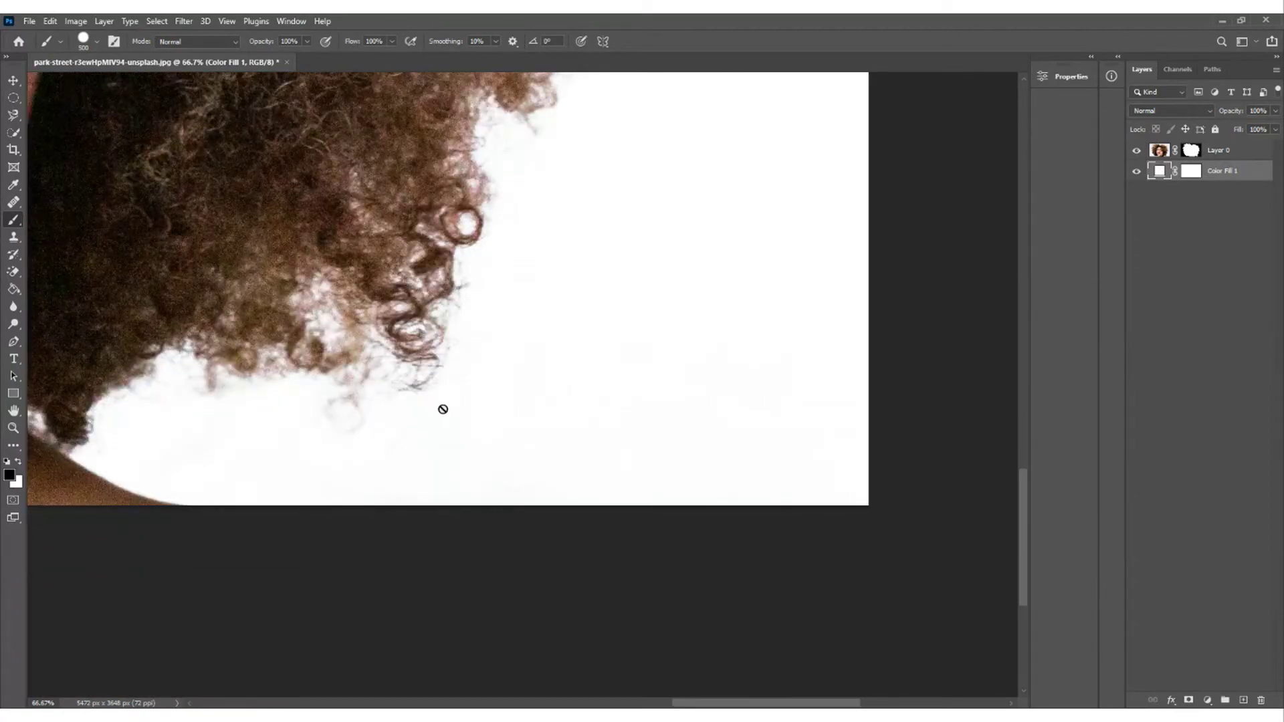
left_click_drag(364, 410, 390, 394)
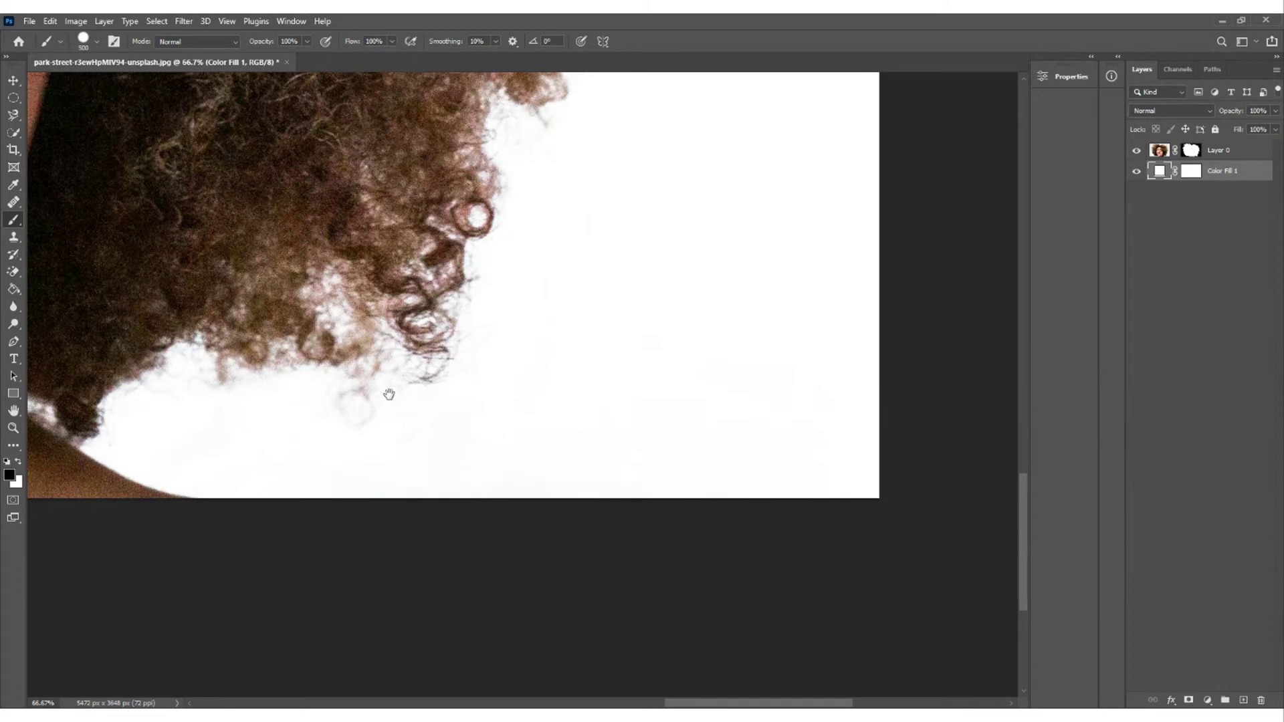
left_click_drag(389, 394, 647, 335)
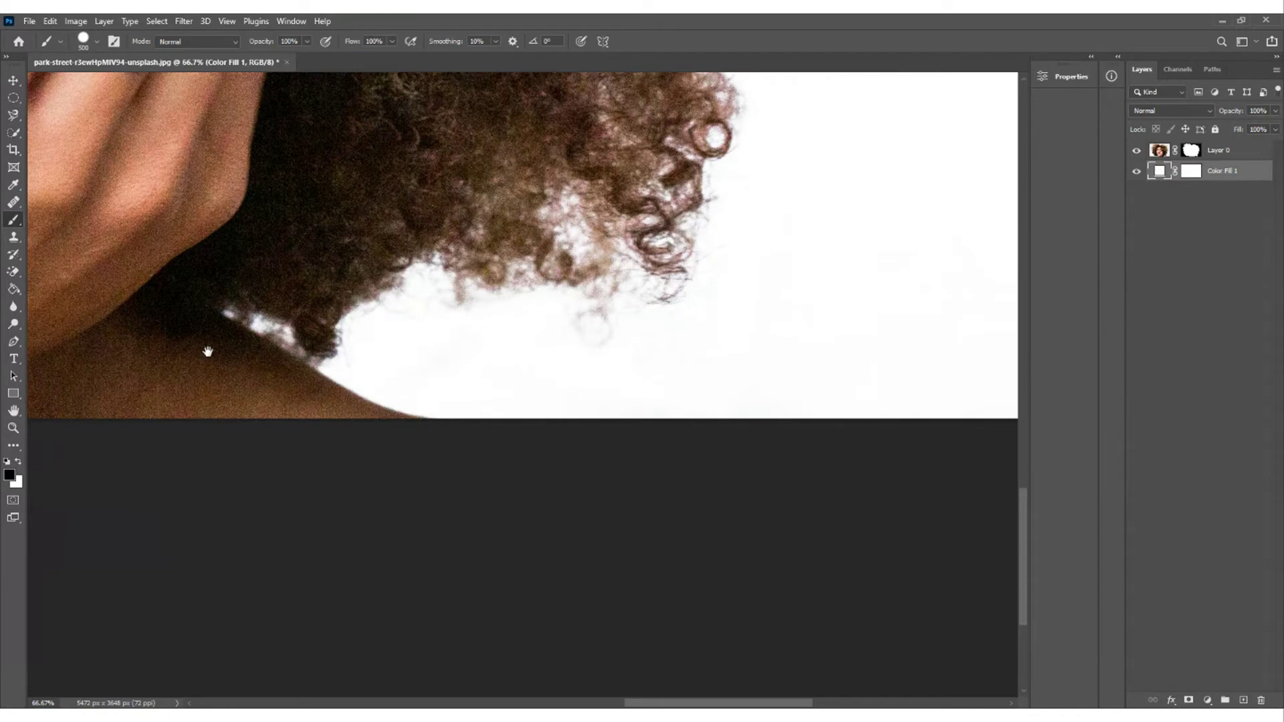
left_click_drag(208, 351, 944, 458)
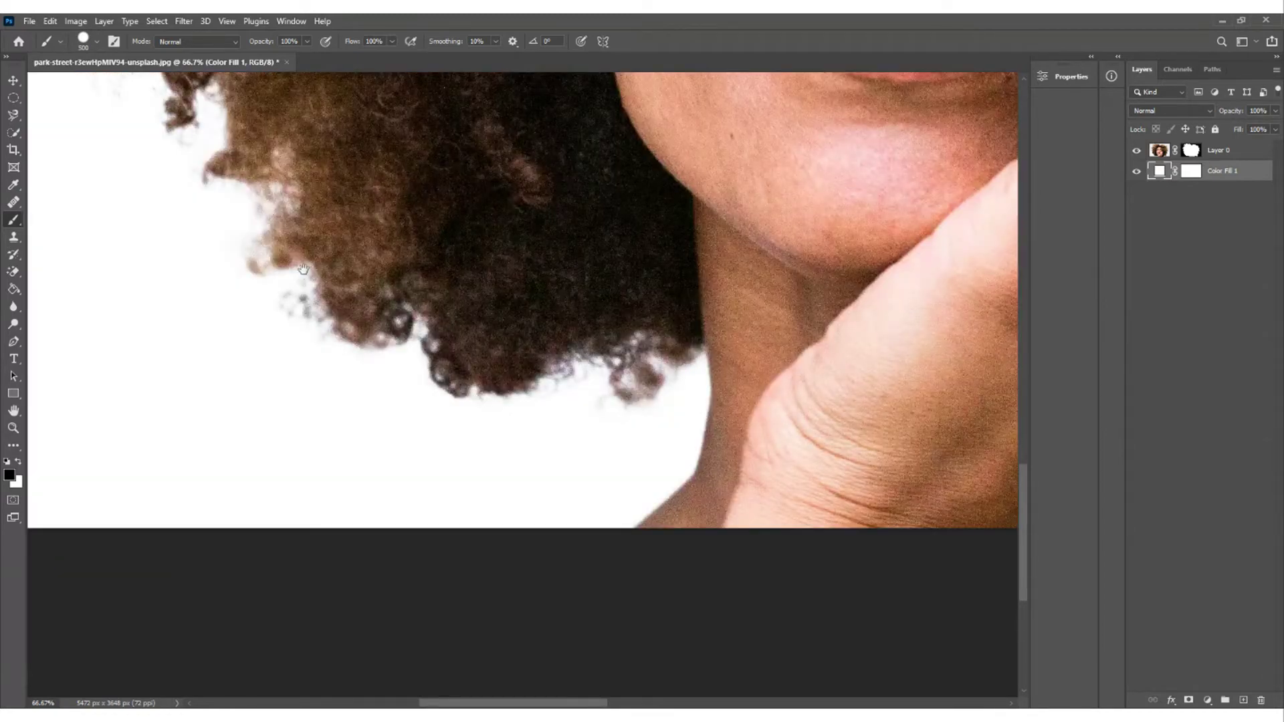
scroll(524, 447, "up", 2)
left_click_drag(524, 447, 665, 534)
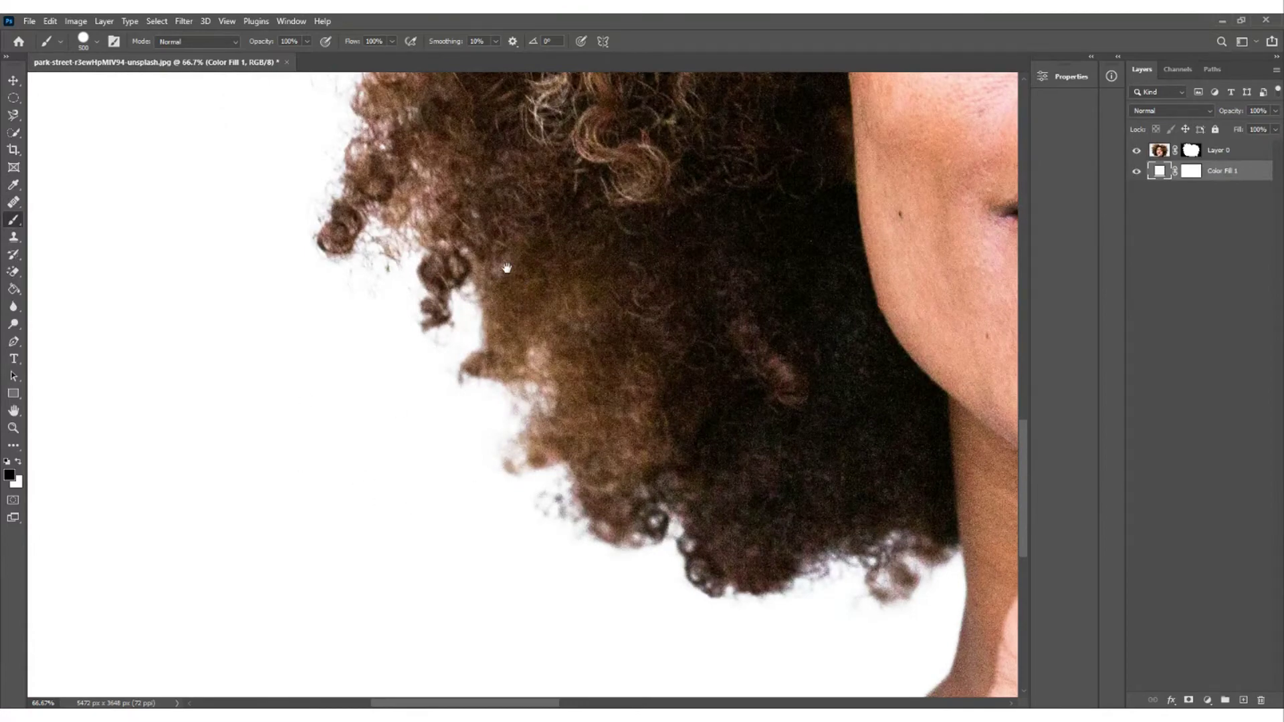
left_click_drag(506, 268, 612, 574)
left_click_drag(464, 299, 488, 400)
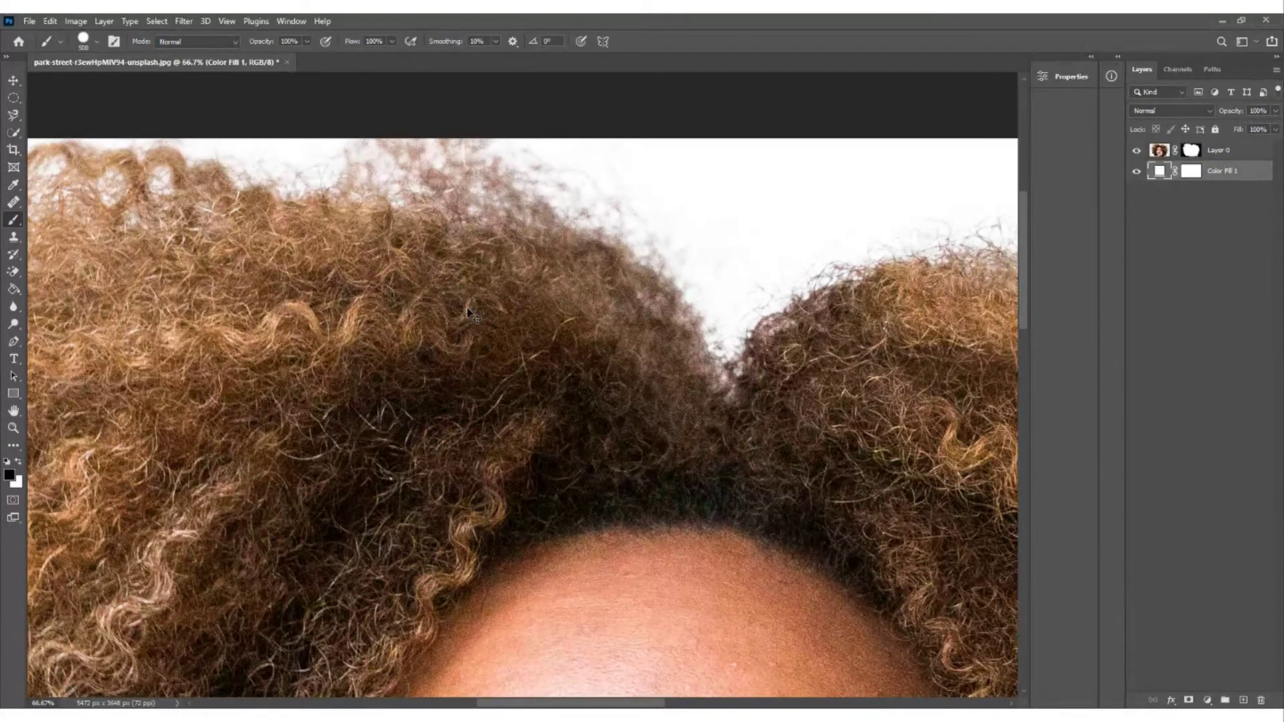
key("ctrl+minus")
key("ctrl+minus")
key("ctrl+minus")
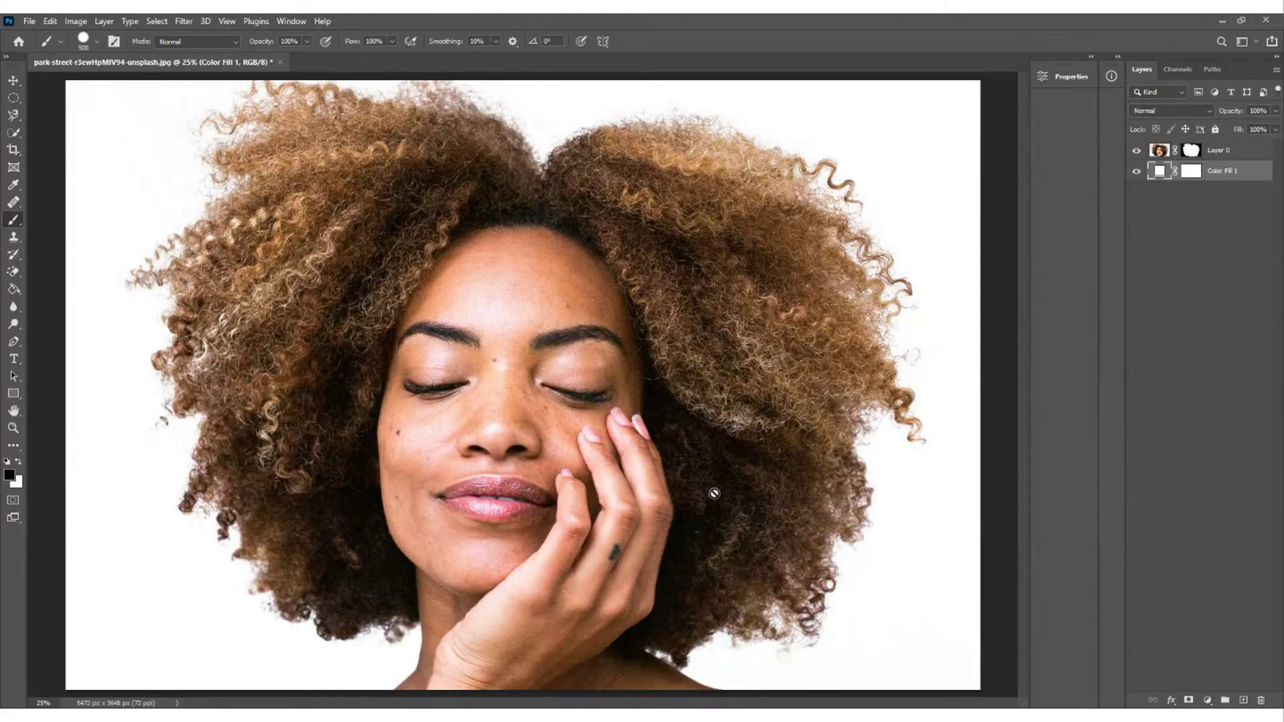
- Delete the white Color Fill layer and remove Layer 0's mask by applying it to the layer
key("Delete")
left_click_drag(1191, 150, 1261, 699)
left_click(636, 277)
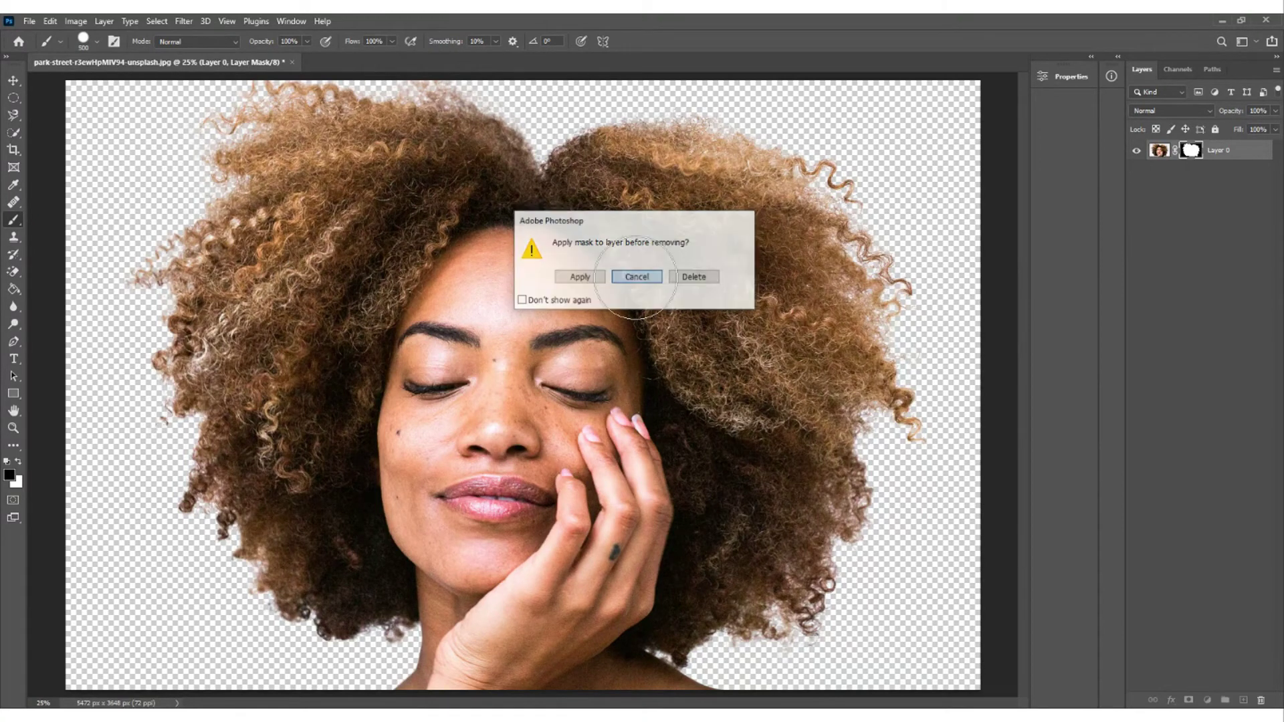
left_click_drag(1191, 150, 1262, 697)
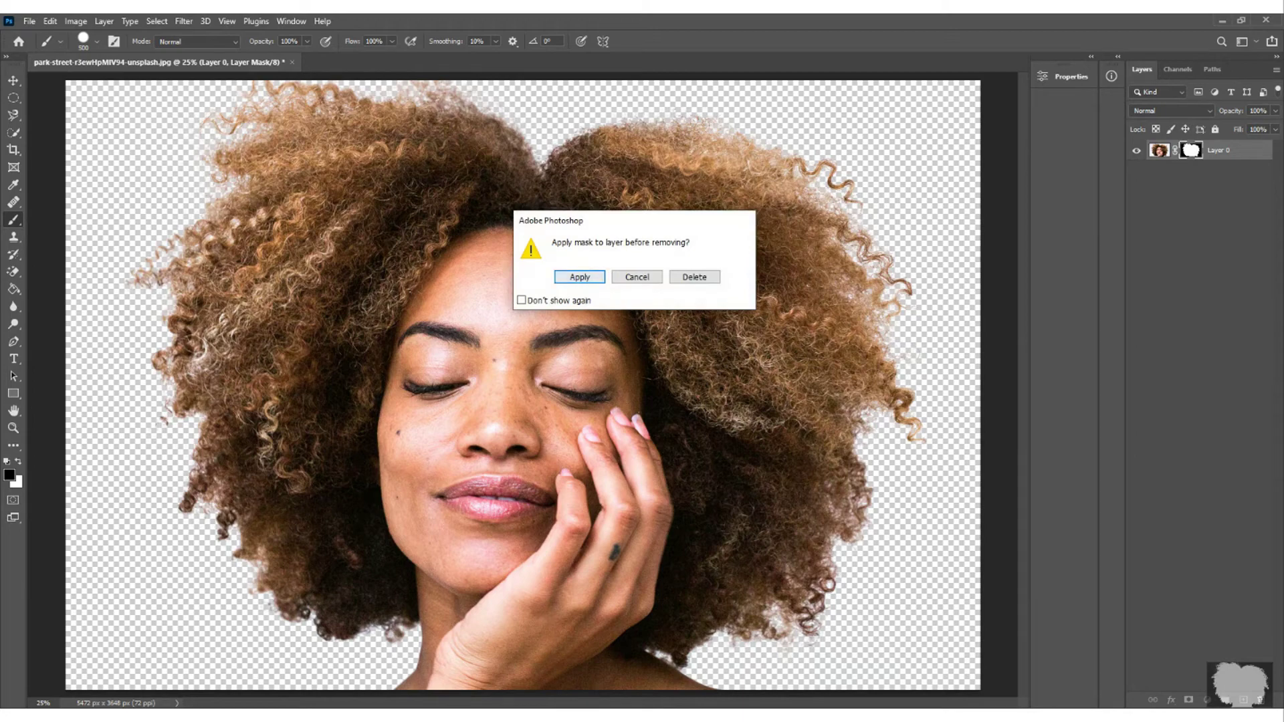
left_click(588, 276)
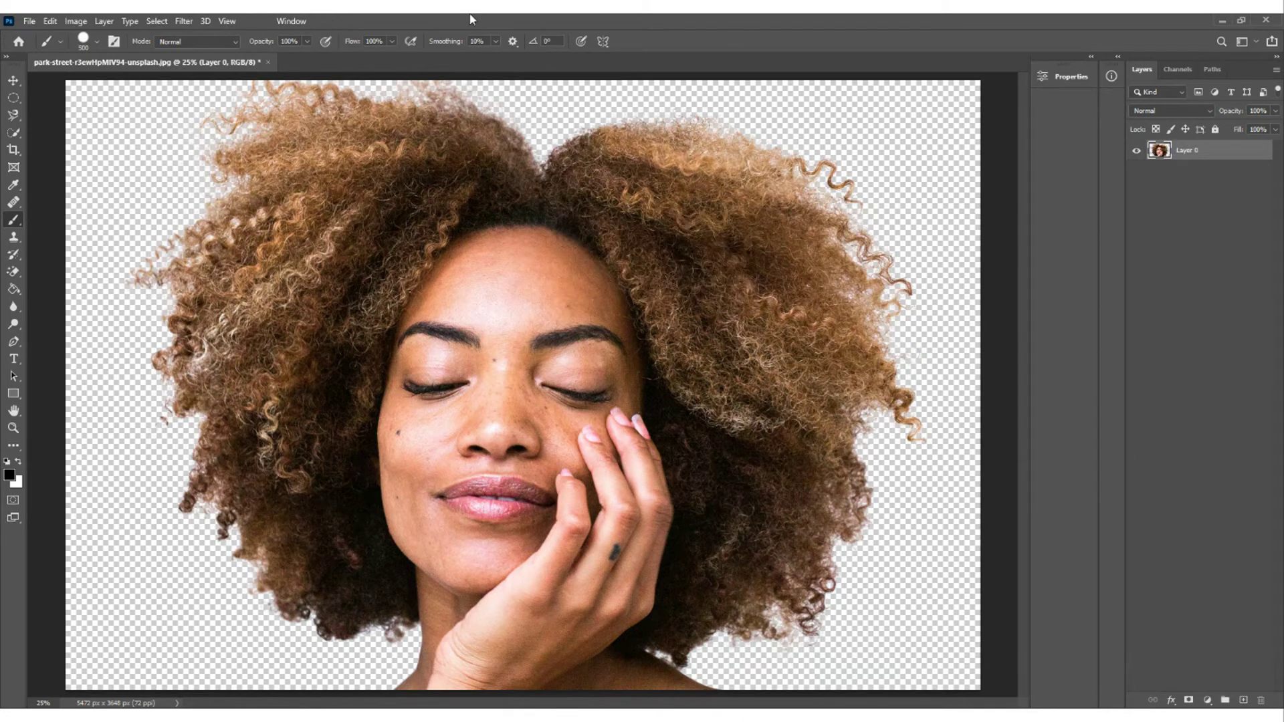
- Revert the photo to its original opened state through the History snapshot and close the History panel
left_click(291, 21)
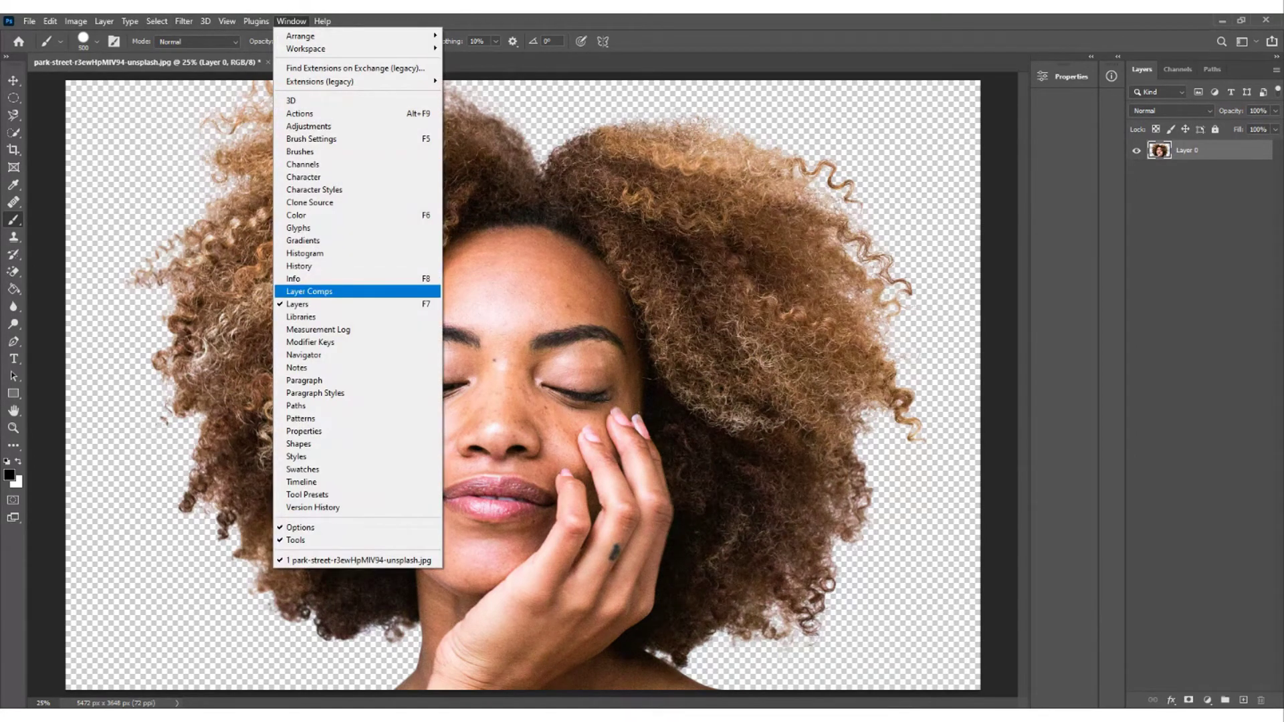
left_click(299, 266)
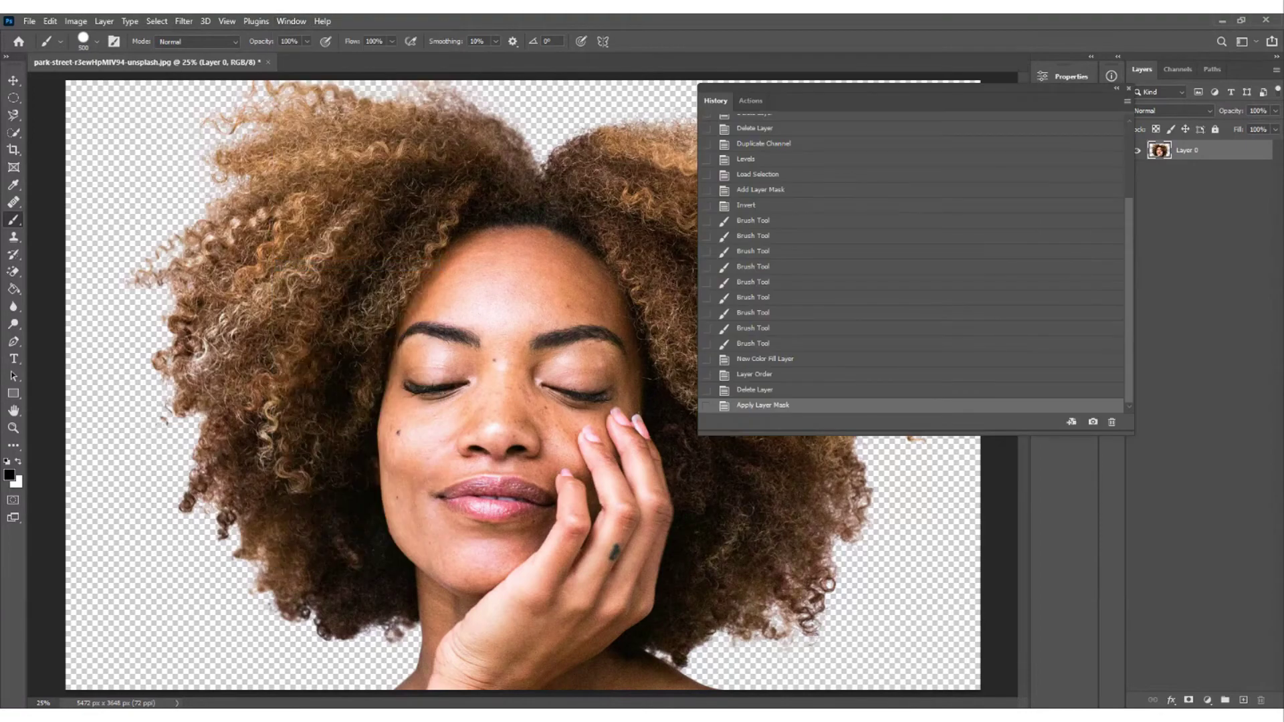
scroll(909, 267, "up", 3)
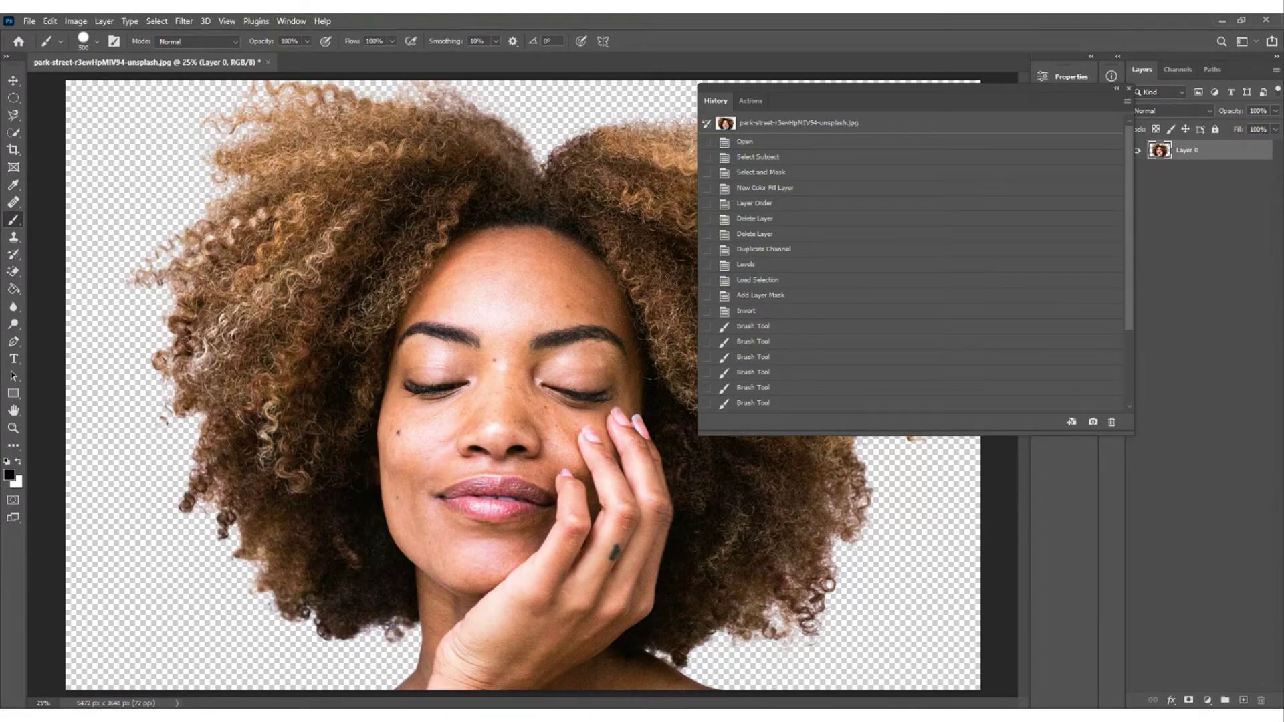
left_click(795, 122)
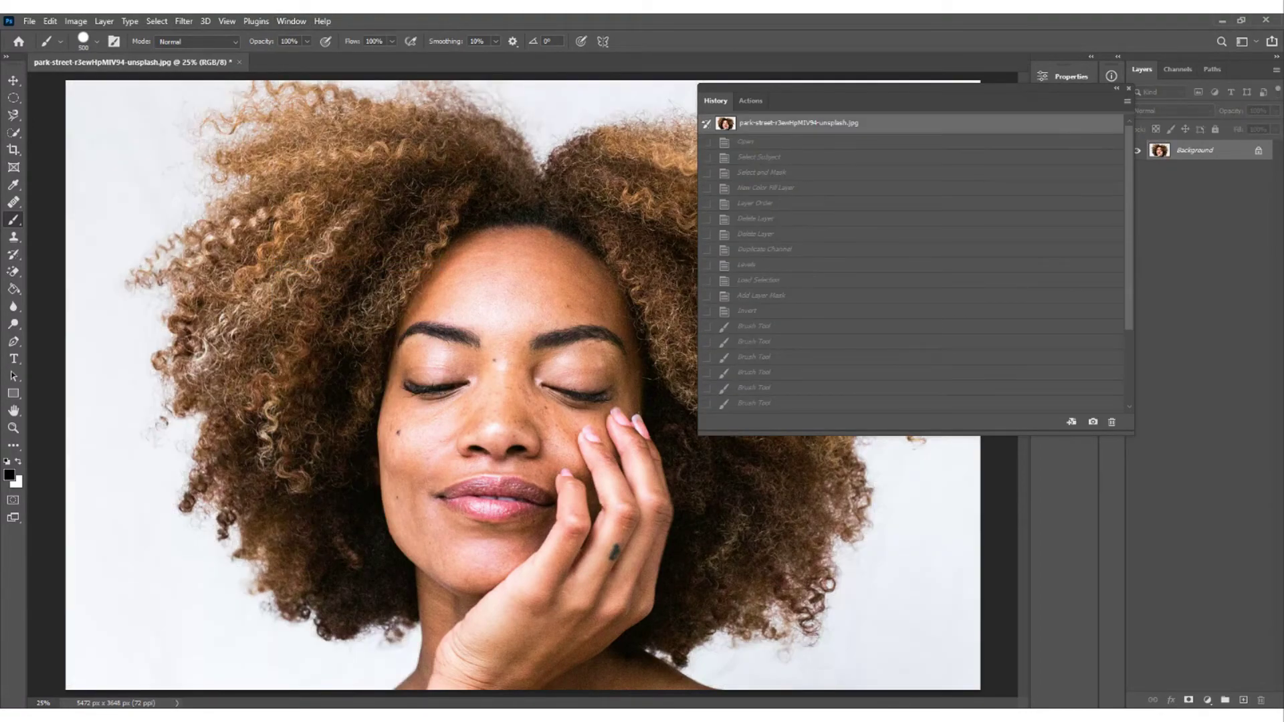
left_click(1116, 88)
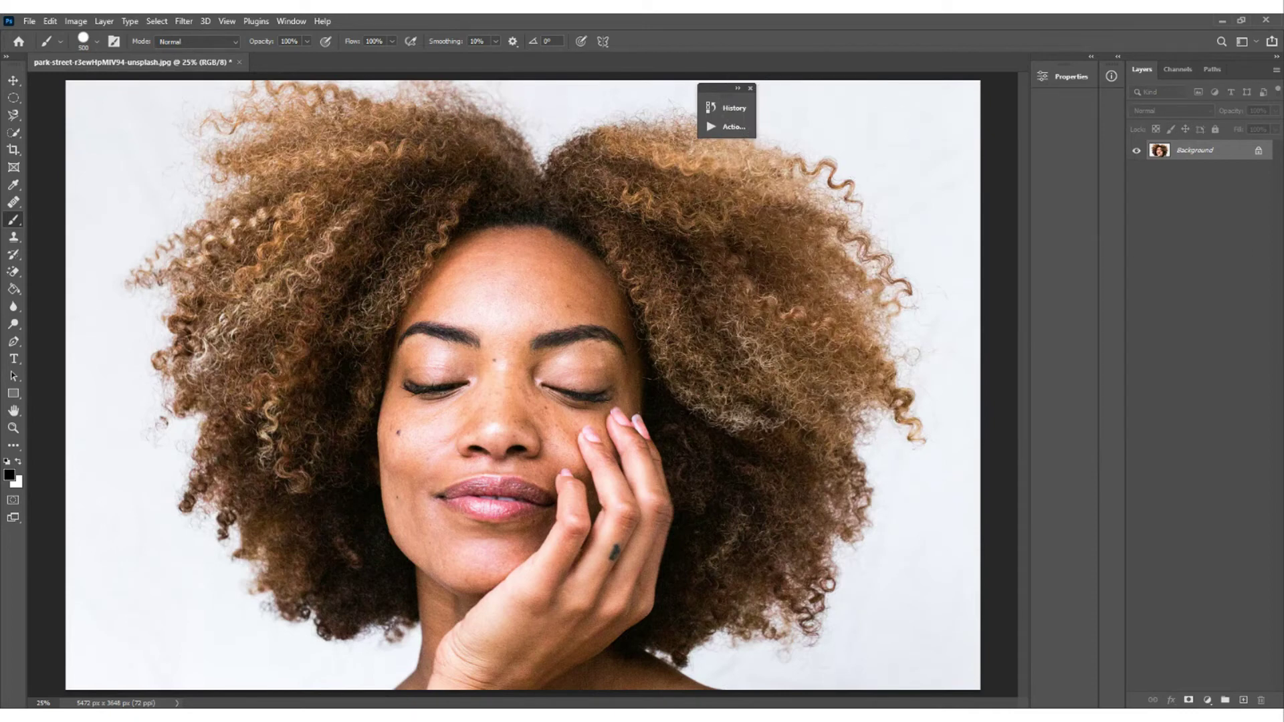
left_click(750, 89)
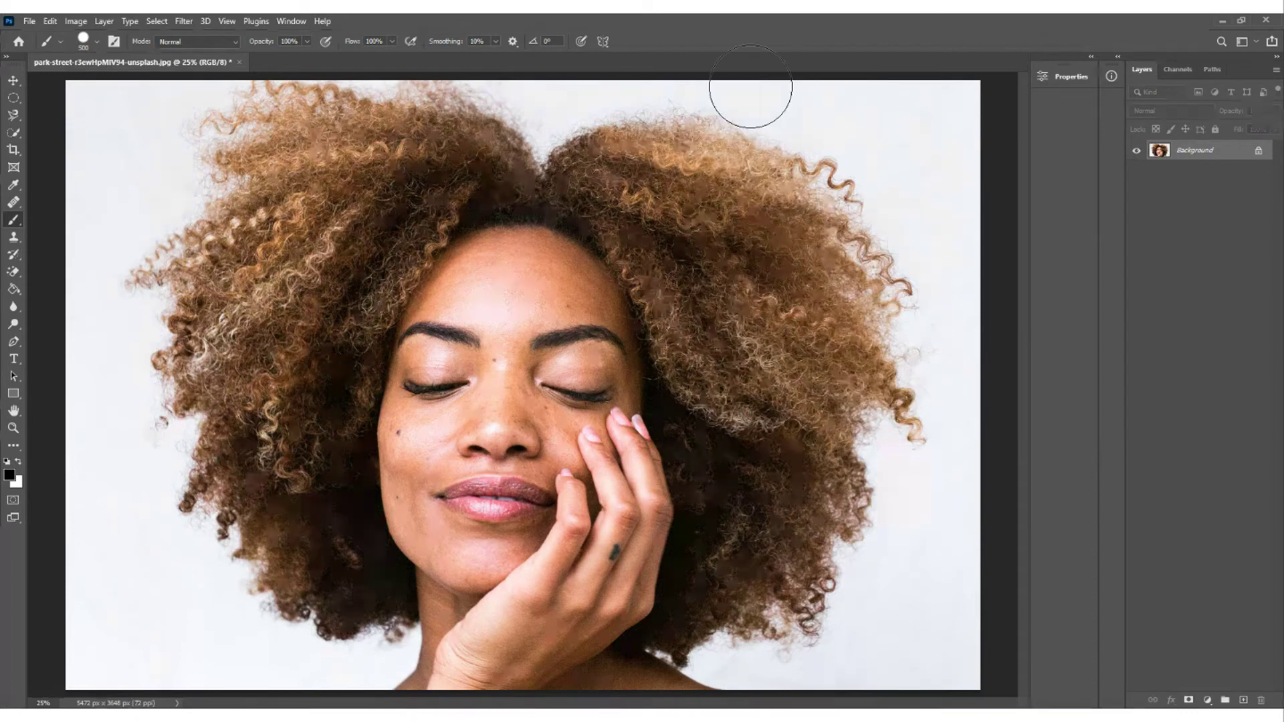
- Select the woman with Select Subject and run Refine Hair on the selection in Select and Mask
left_click(14, 133)
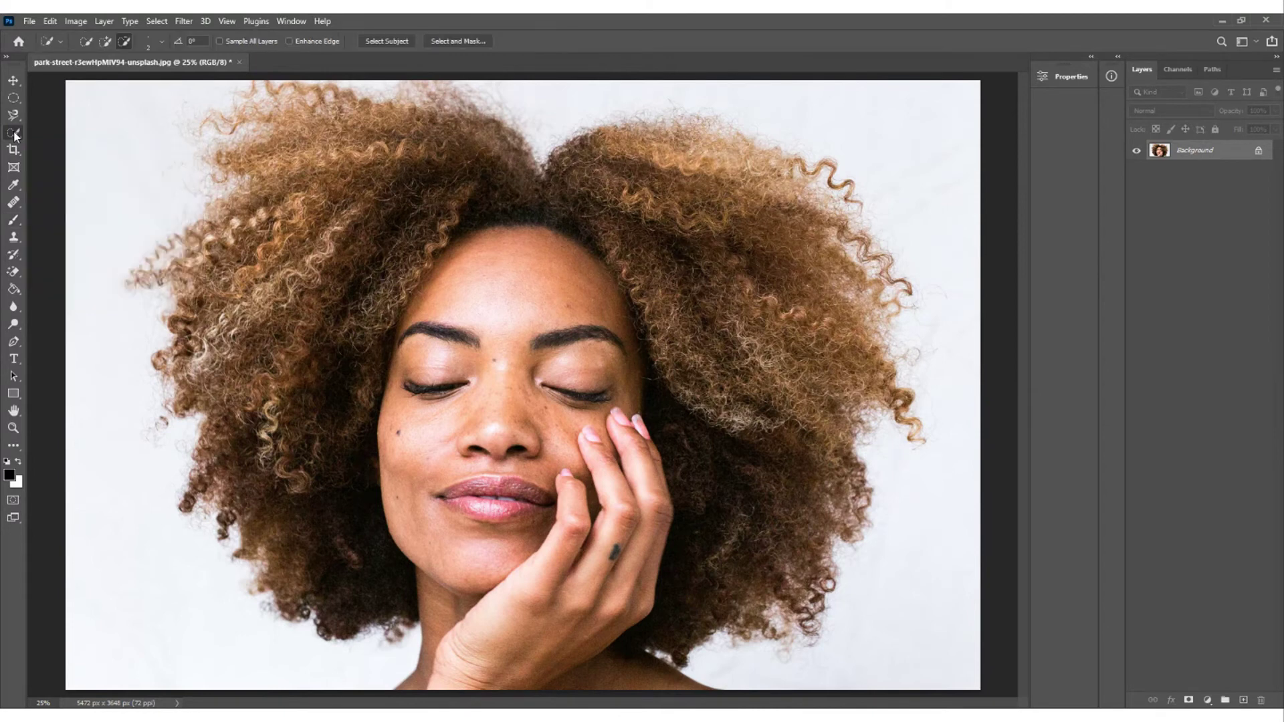
left_click(372, 42)
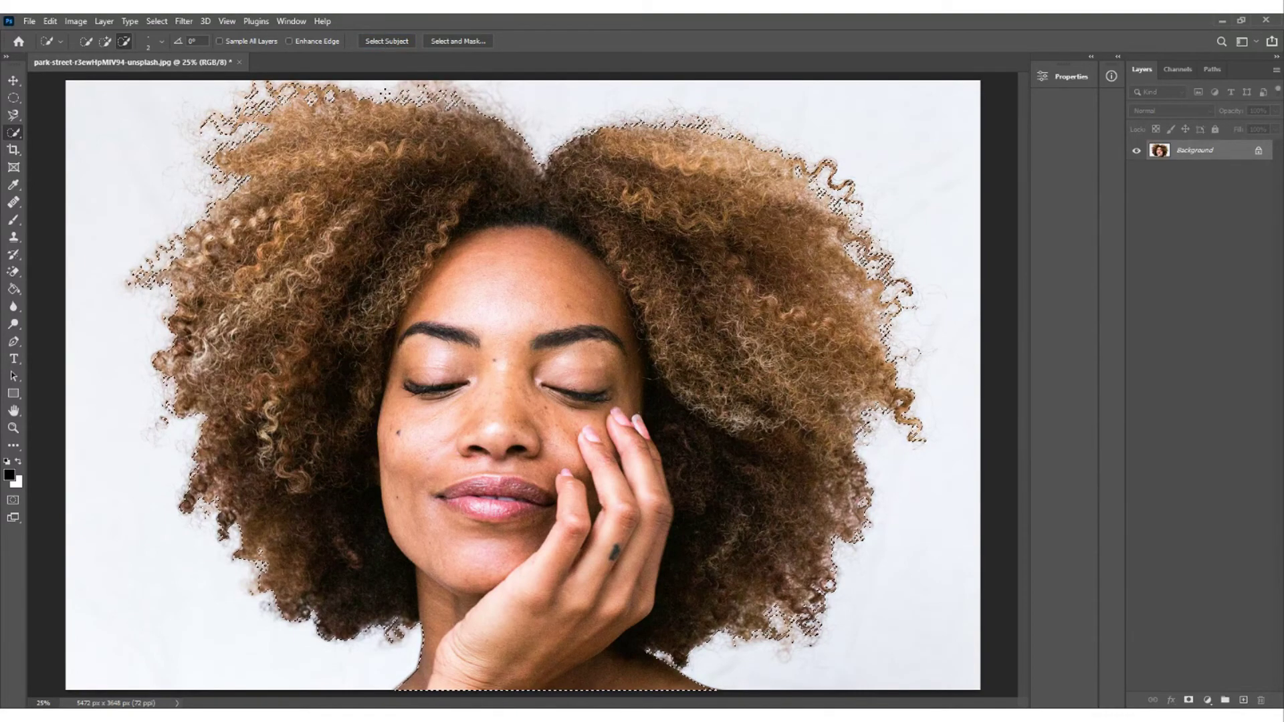
left_click(445, 42)
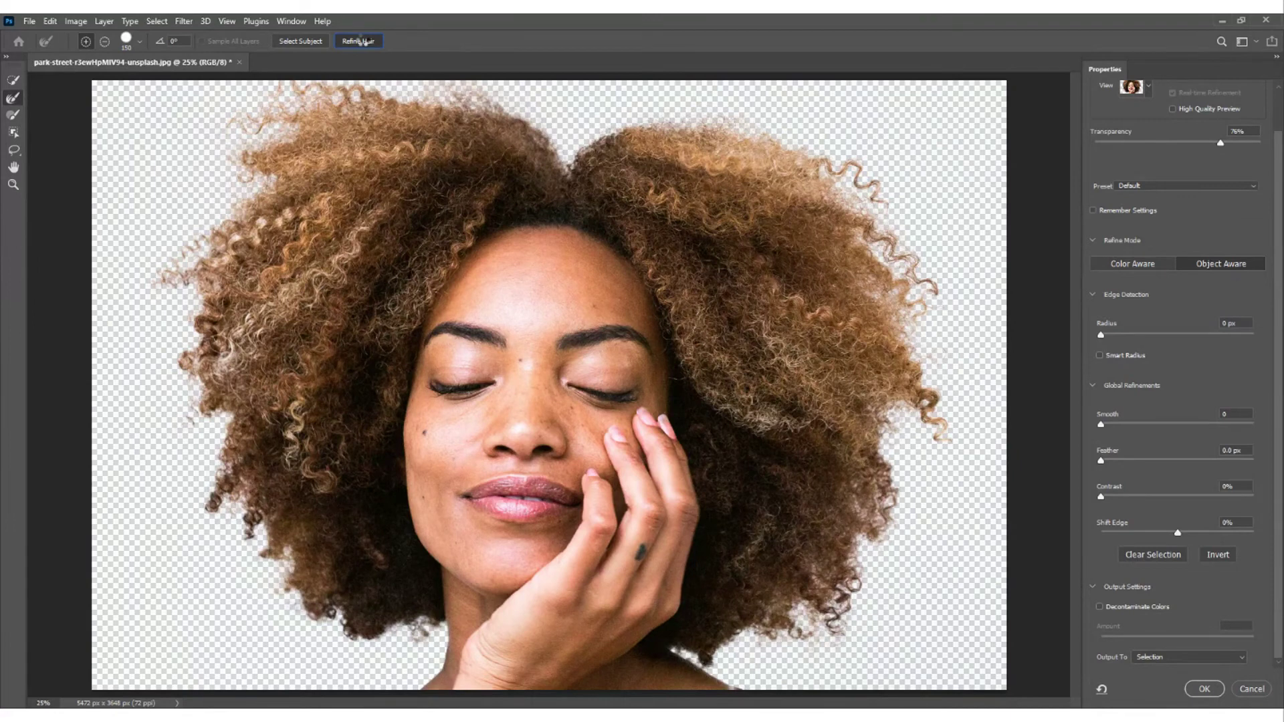
left_click(361, 41)
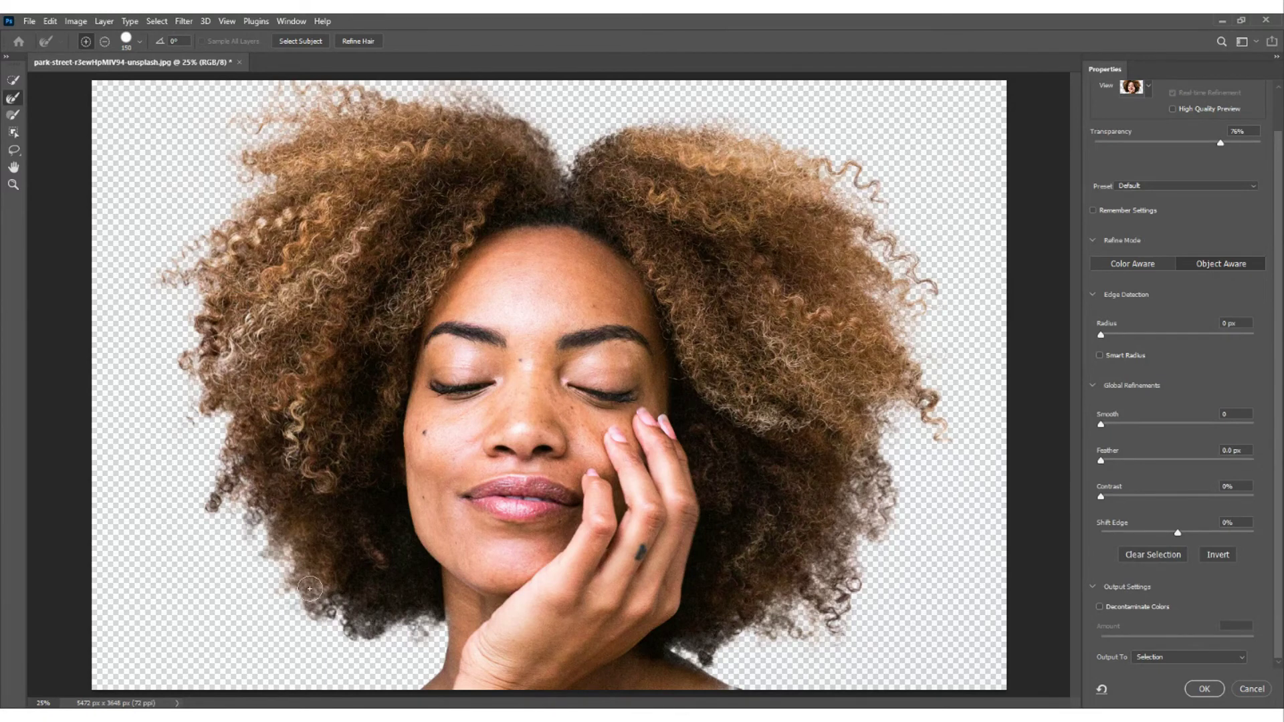
- Try brushing the curls along the hair's left and upper edges with the Refine Edge Brush, discard the refinement and deselect
mouse_move(329, 563)
left_mouse_down()
mouse_move(309, 620)
mouse_move(344, 588)
mouse_move(355, 646)
mouse_move(361, 588)
mouse_move(372, 655)
mouse_move(381, 620)
mouse_move(415, 614)
mouse_move(424, 654)
mouse_move(436, 617)
mouse_move(445, 660)
mouse_move(435, 579)
left_mouse_up()
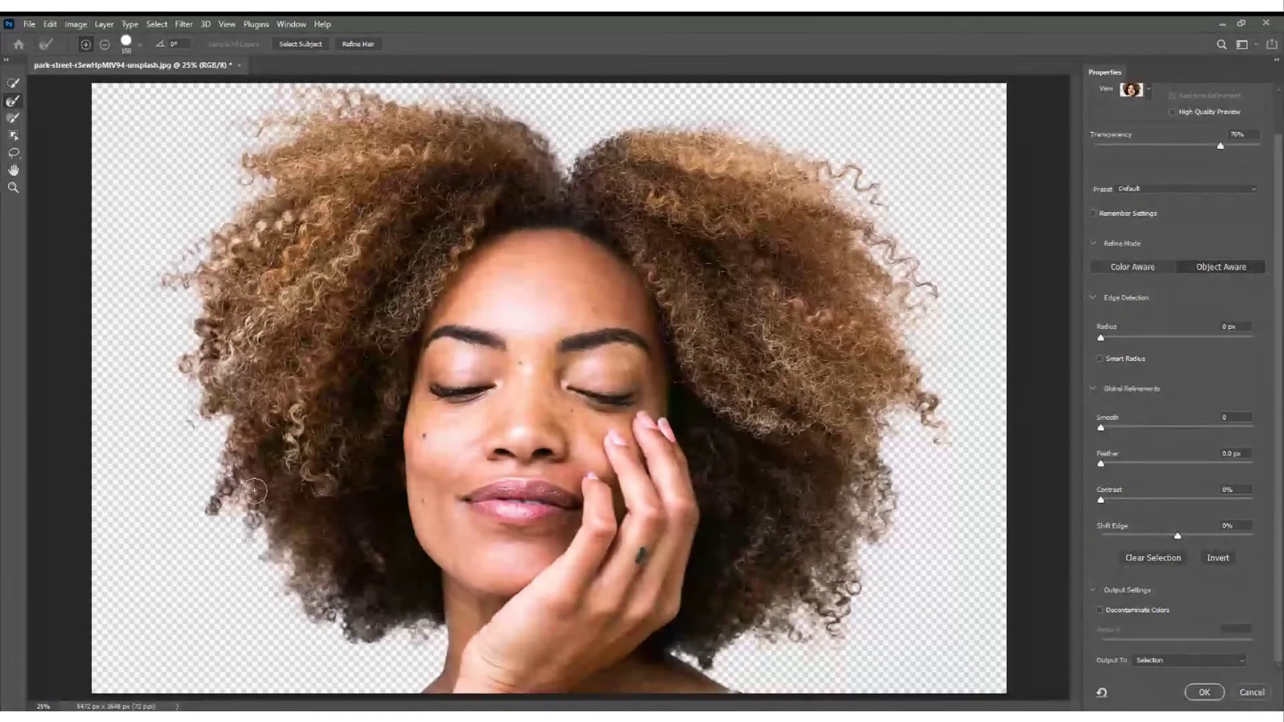
mouse_move(236, 539)
left_mouse_down()
mouse_move(243, 493)
mouse_move(206, 515)
mouse_move(224, 491)
mouse_move(252, 508)
mouse_move(210, 479)
mouse_move(234, 412)
mouse_move(182, 433)
mouse_move(209, 402)
mouse_move(177, 347)
mouse_move(211, 297)
mouse_move(167, 281)
mouse_move(159, 272)
mouse_move(178, 261)
mouse_move(143, 279)
mouse_move(152, 286)
mouse_move(177, 244)
mouse_move(286, 192)
mouse_move(240, 176)
mouse_move(236, 153)
mouse_move(213, 168)
mouse_move(230, 159)
mouse_move(230, 141)
mouse_move(287, 131)
left_mouse_up()
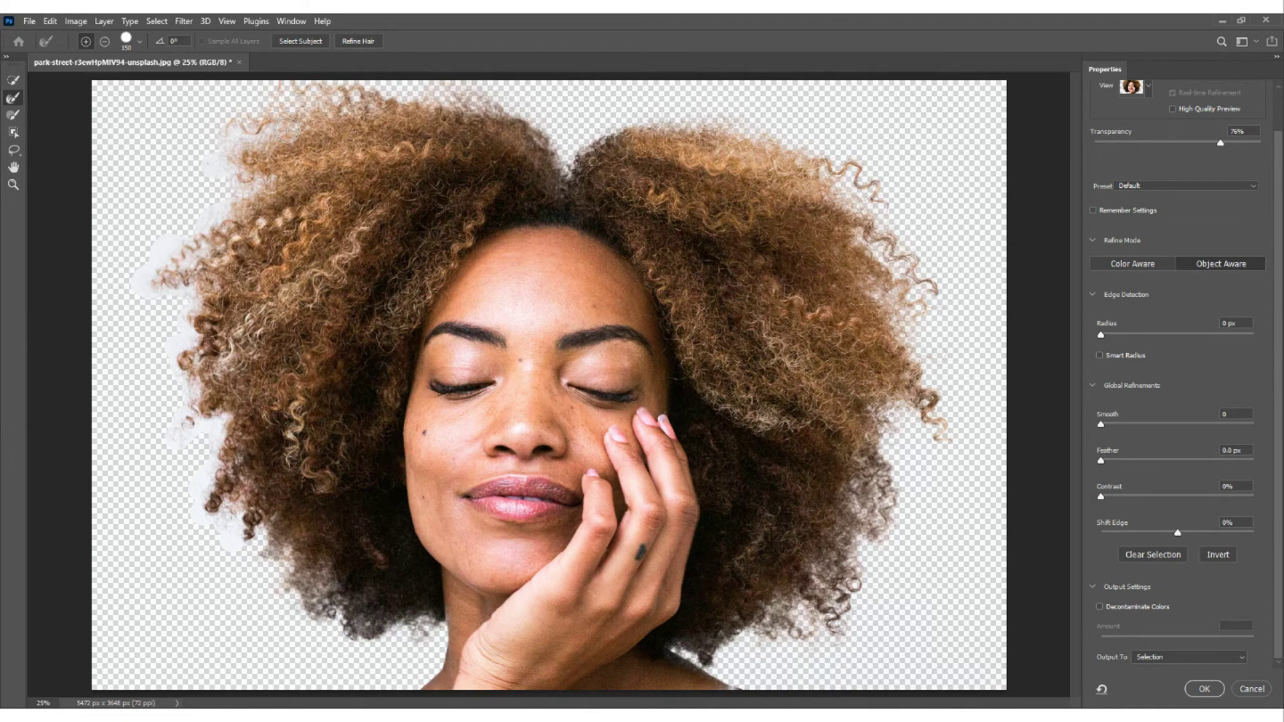
left_click_drag(287, 130, 316, 103)
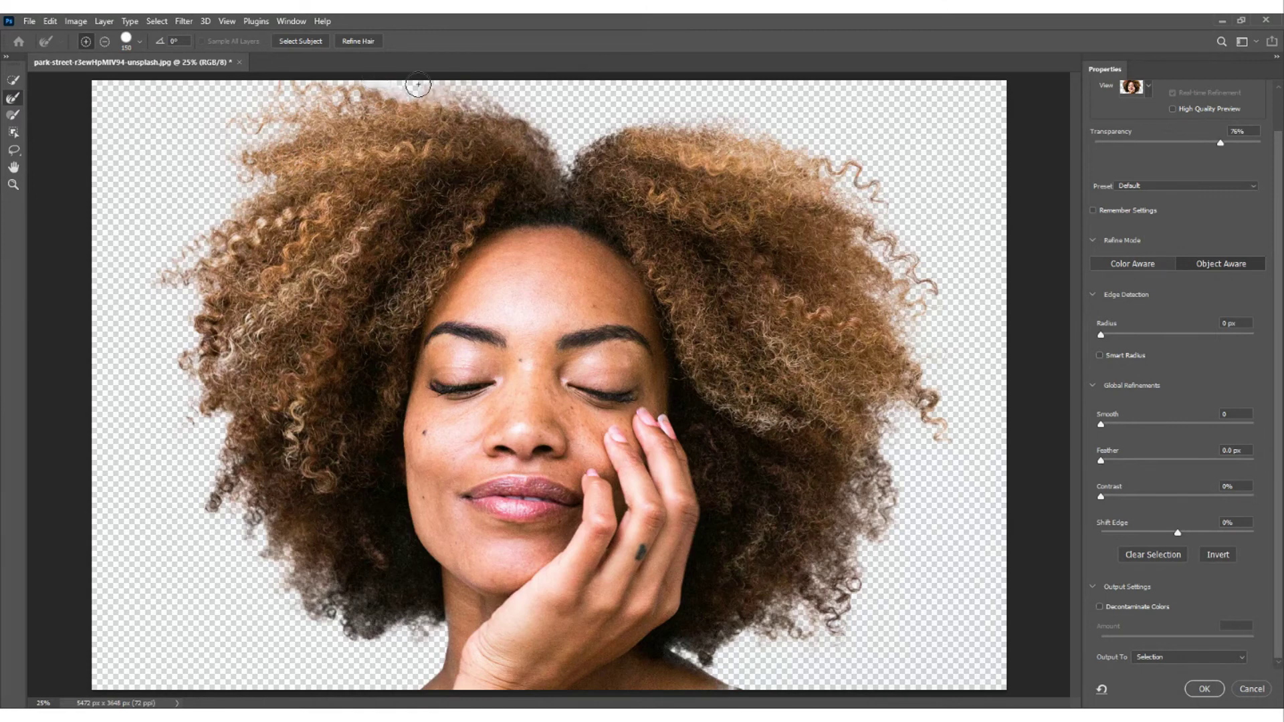
mouse_move(509, 109)
left_mouse_down()
mouse_move(490, 85)
mouse_move(549, 143)
mouse_move(514, 94)
mouse_move(542, 120)
mouse_move(564, 173)
left_mouse_up()
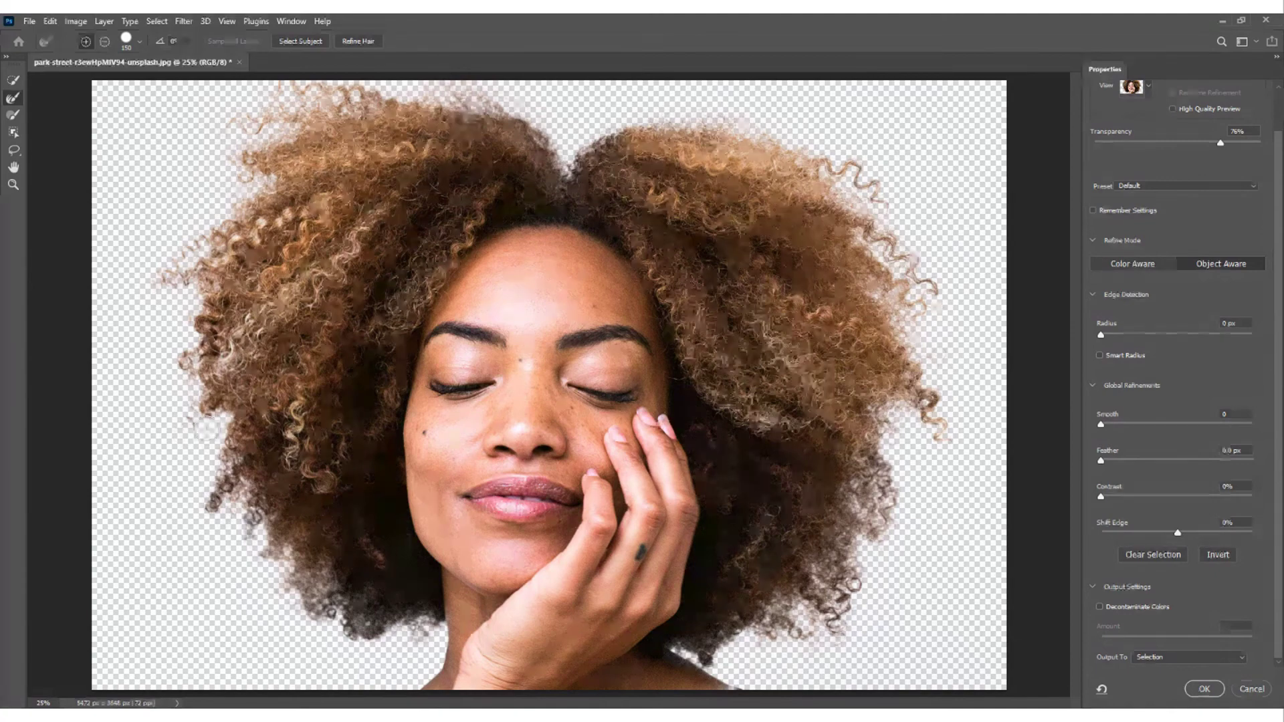
left_click(1261, 696)
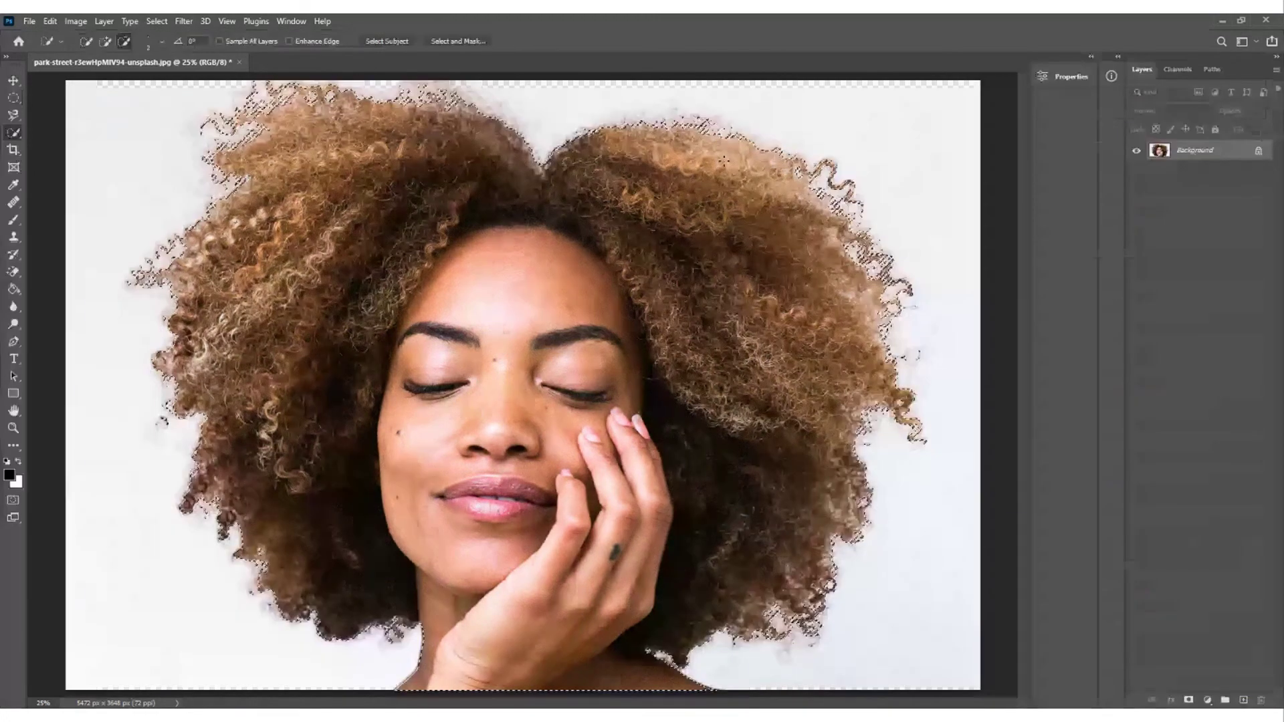
key("ctrl+d")
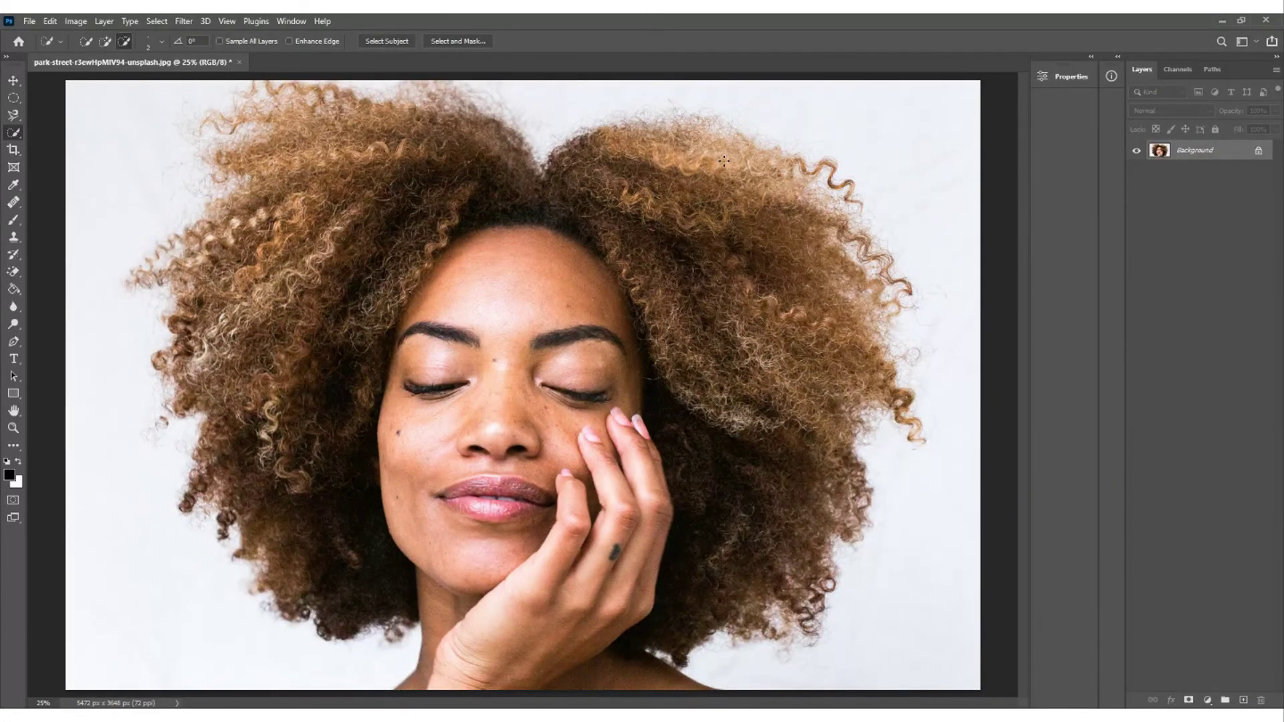